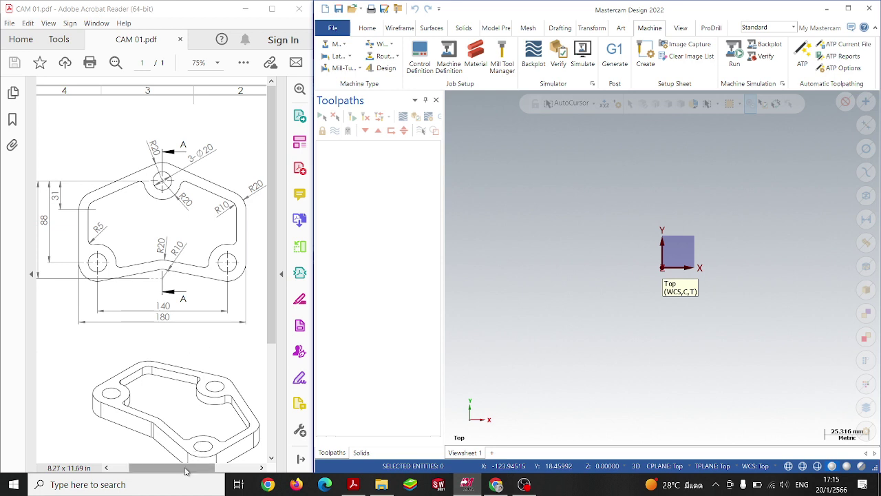
# Step: Draw a radius-20 (diameter 40) circle centred on the origin with Circle Center Point
pyautogui.moveTo(185, 471); pyautogui.dragTo(210, 471)
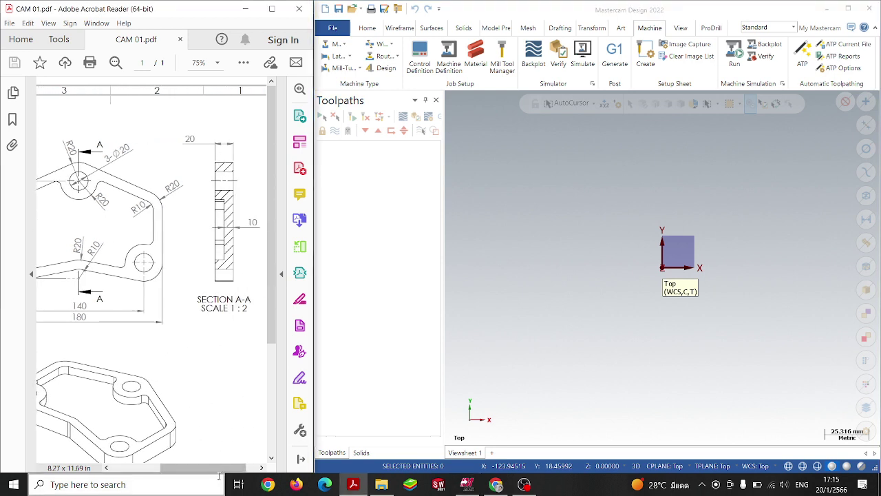
pyautogui.moveTo(219, 470); pyautogui.dragTo(198, 472)
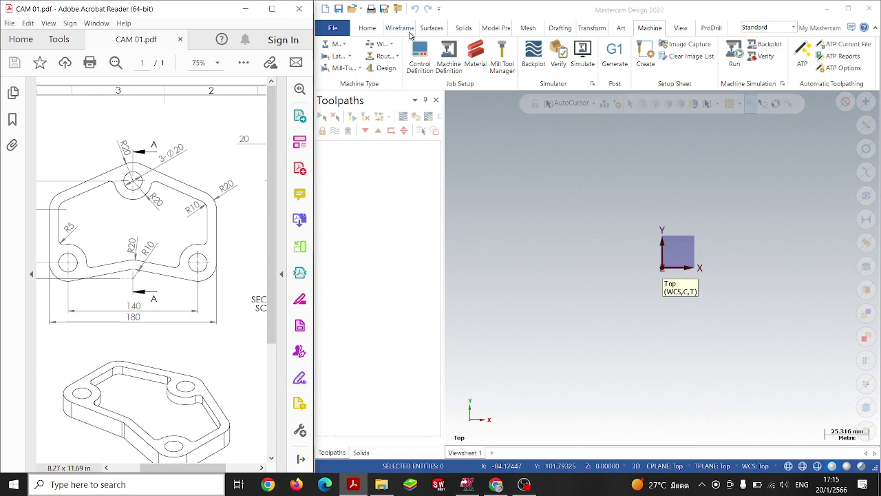
pyautogui.click(406, 35)
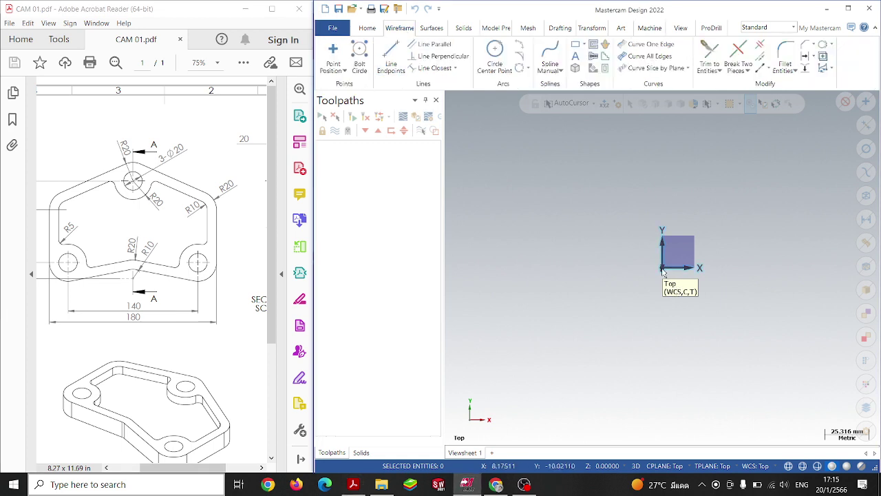
pyautogui.click(496, 53)
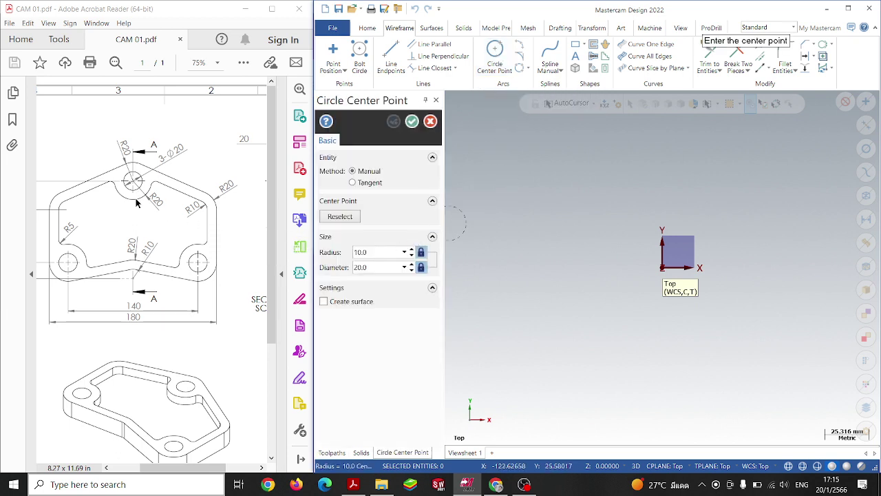
pyautogui.click(385, 252)
pyautogui.write('20')
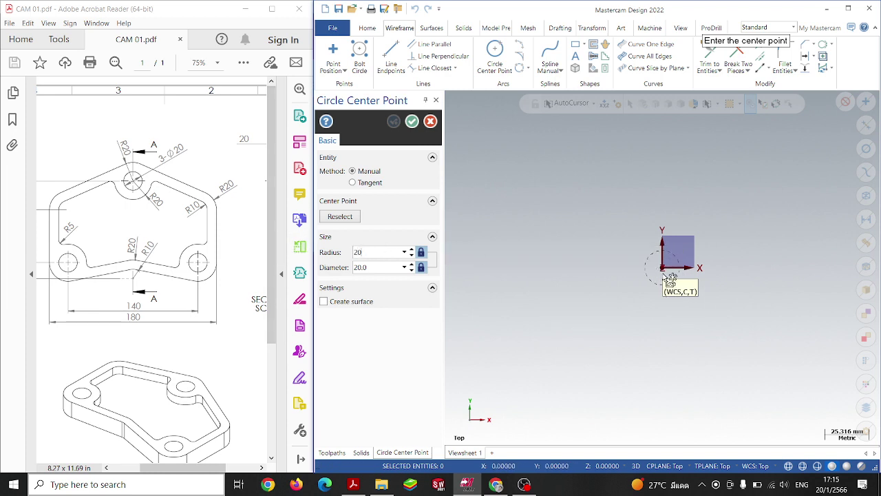
pyautogui.press('Return')
pyautogui.click(665, 268)
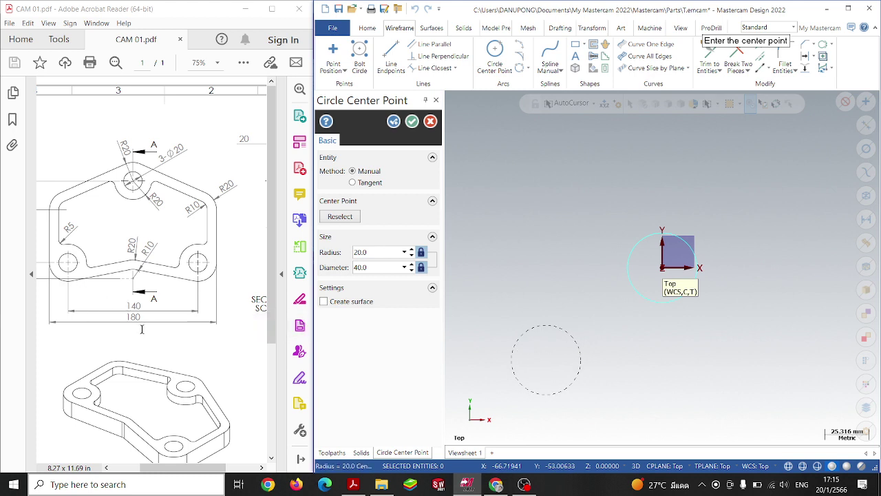
pyautogui.moveTo(205, 468); pyautogui.dragTo(191, 469)
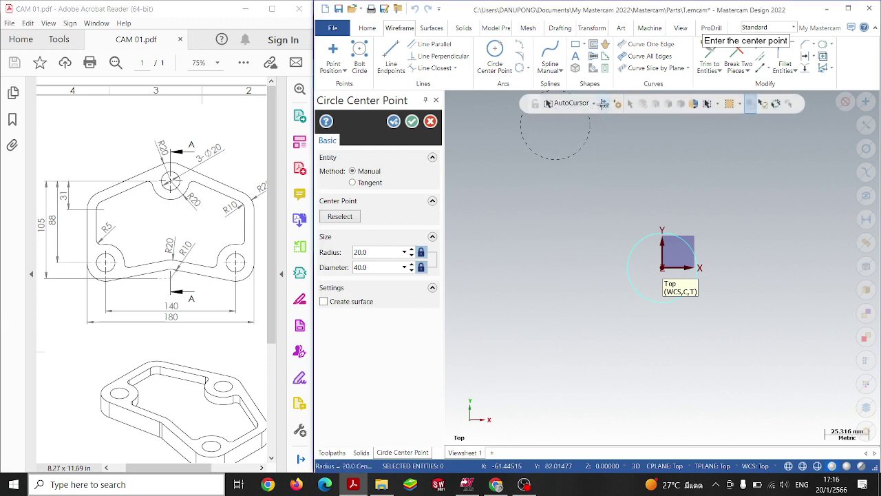
# Step: Place circles centred at -70,-105 and 70,-135 by typed coordinates
pyautogui.press('space')
pyautogui.write('-70 -105')
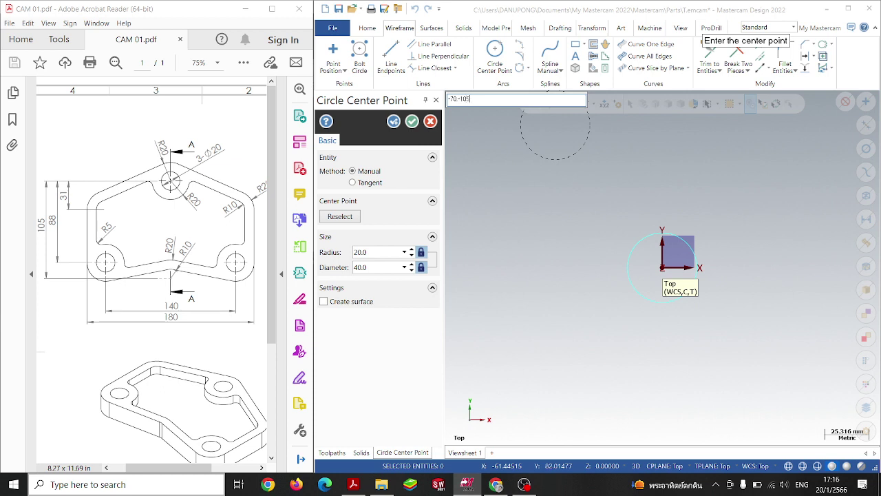
pyautogui.press('Return')
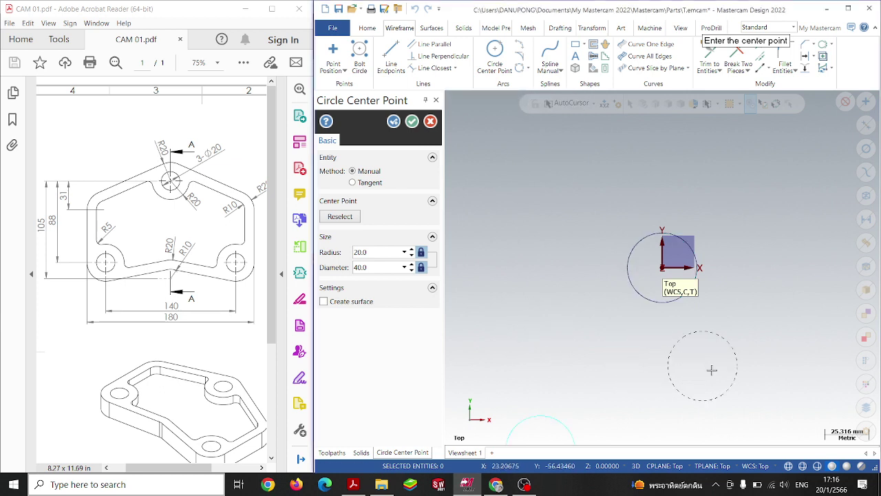
pyautogui.write('70')
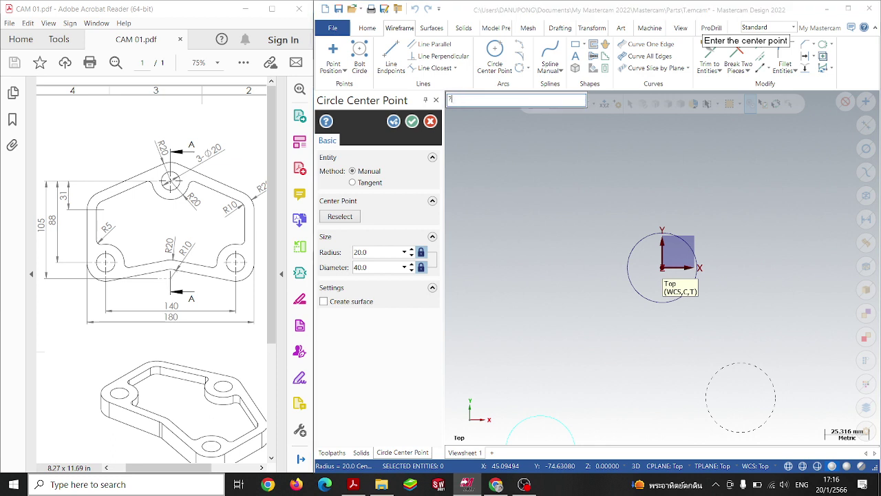
pyautogui.press('BackSpace')
pyautogui.press('Return')
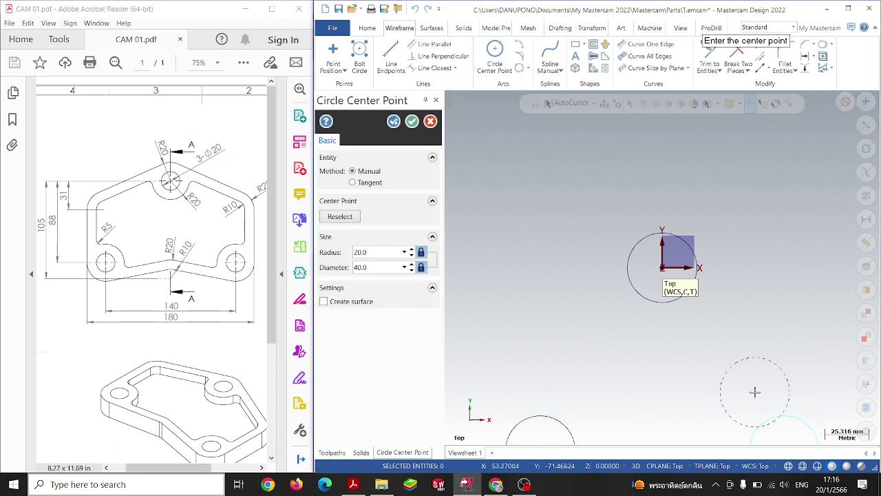
# Step: Change the circle radius to 10 and end the circle command
pyautogui.scroll(-1, 752, 386)
pyautogui.scroll(-2, 752, 386)
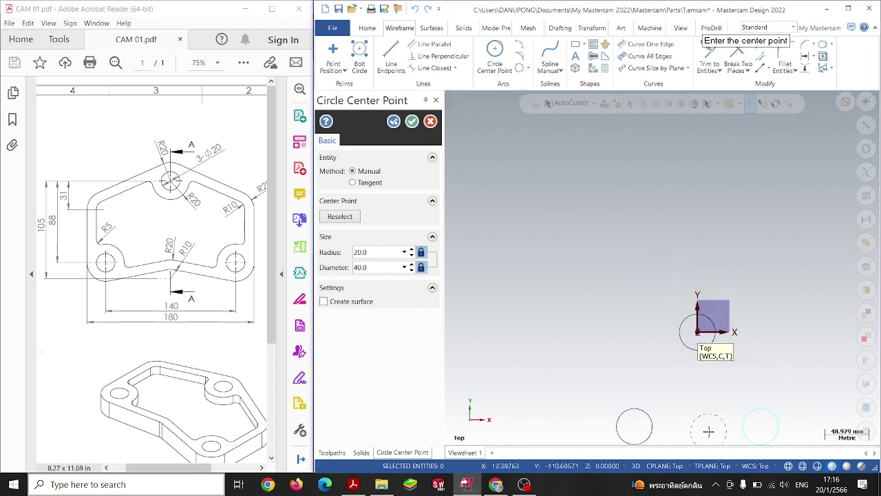
pyautogui.scroll(2, 708, 431)
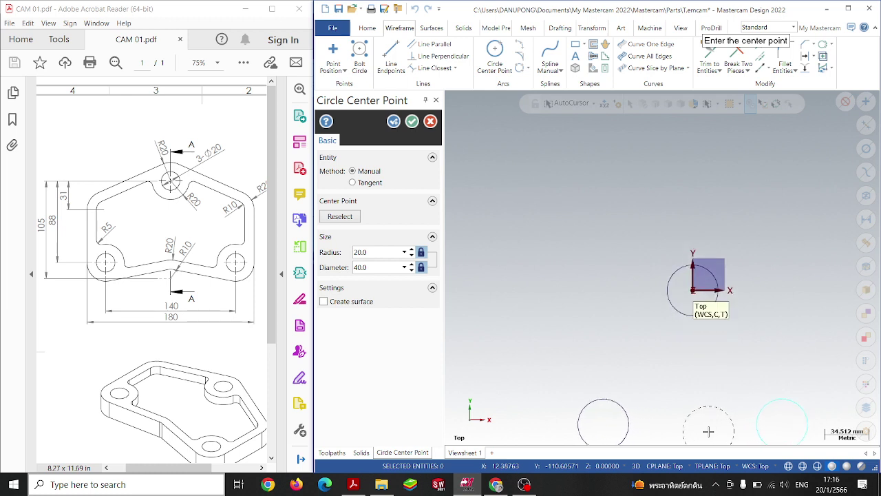
pyautogui.scroll(1, 709, 431)
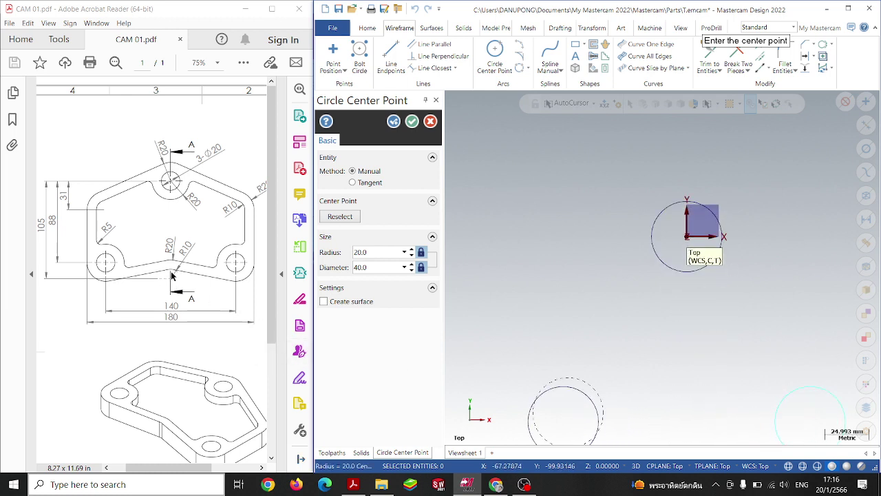
pyautogui.doubleClick(385, 252)
pyautogui.write('10')
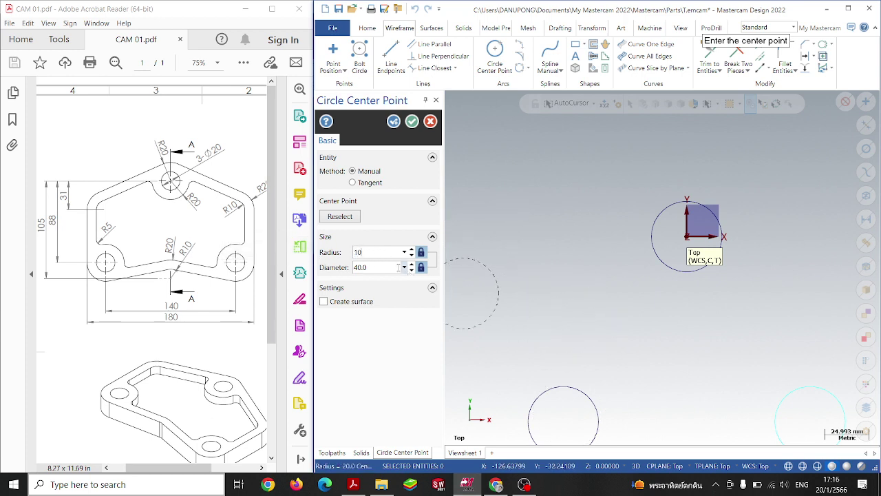
pyautogui.press('Return')
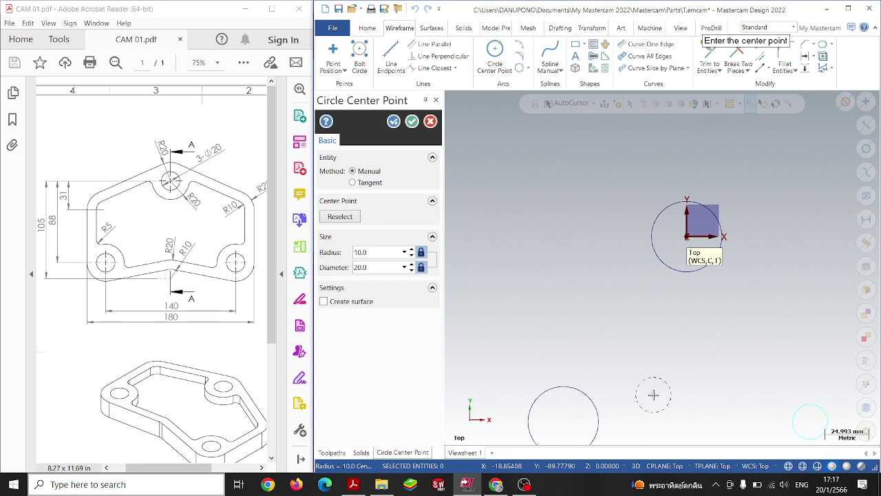
pyautogui.press('Escape')
# Step: Delete the misplaced lower-left circle and start new centre-point circles with radius 20
pyautogui.click(594, 407)
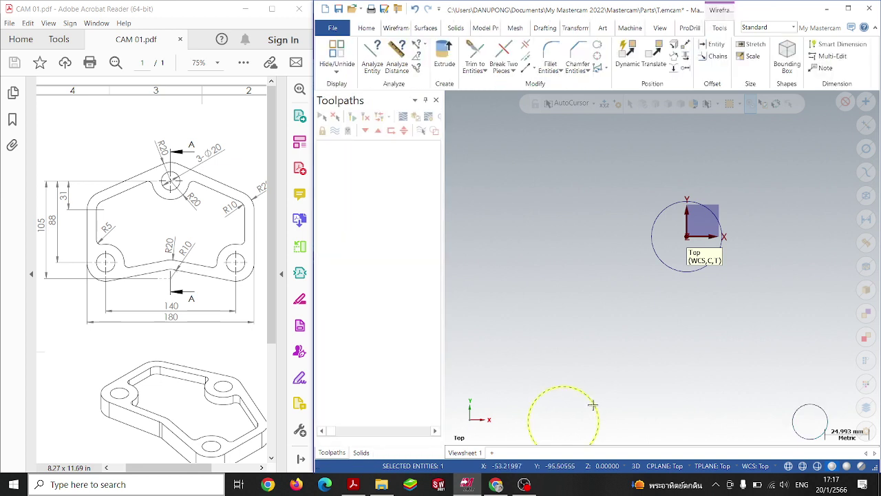
pyautogui.press('Delete')
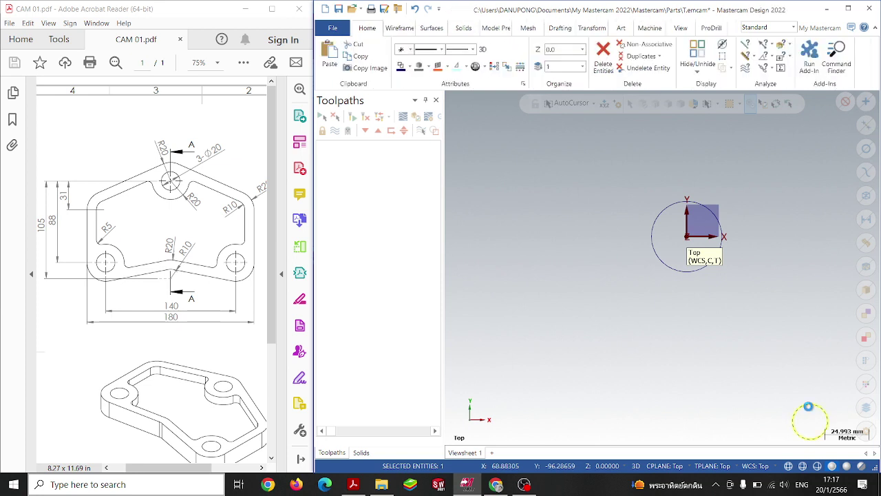
pyautogui.click(495, 58)
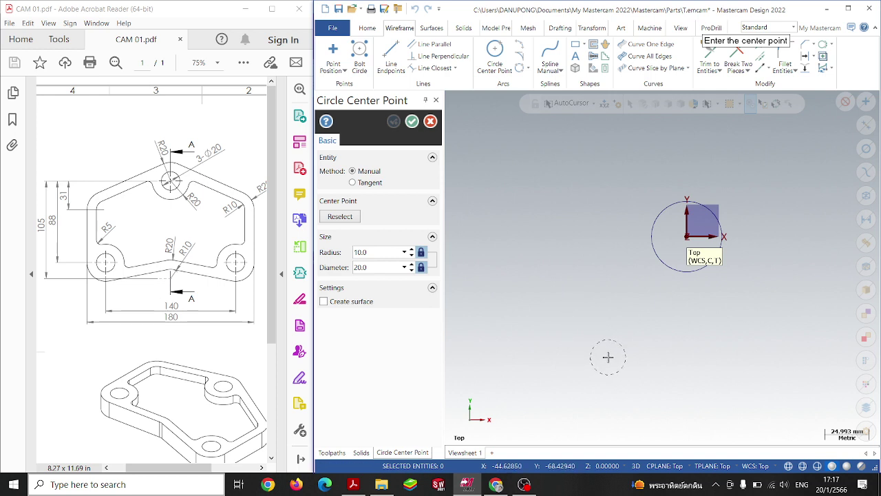
pyautogui.write('0,-10')
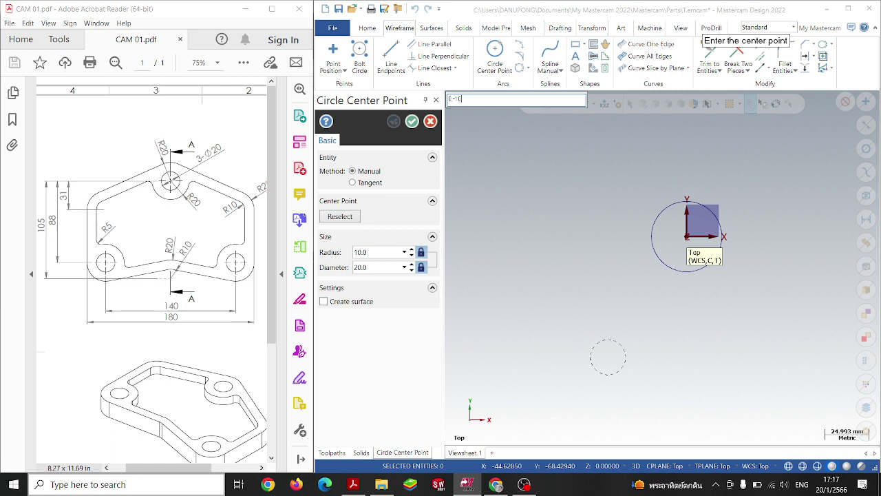
pyautogui.press('Return')
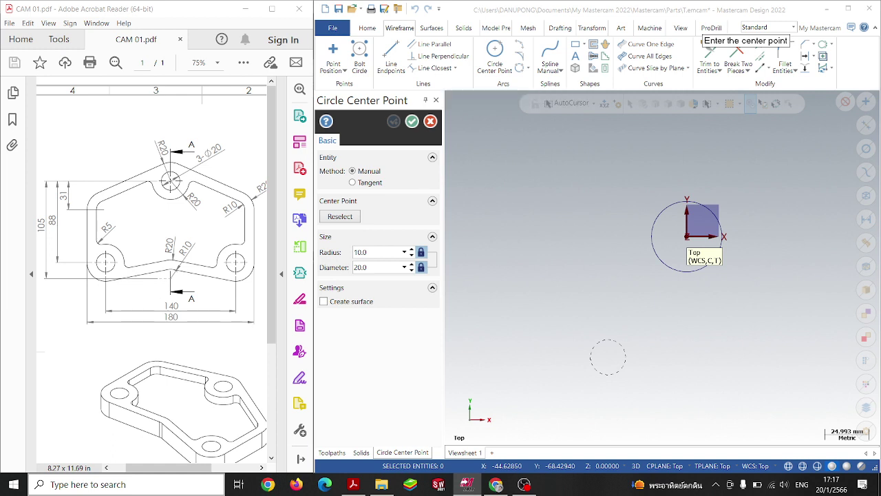
pyautogui.click(375, 255)
pyautogui.write('20')
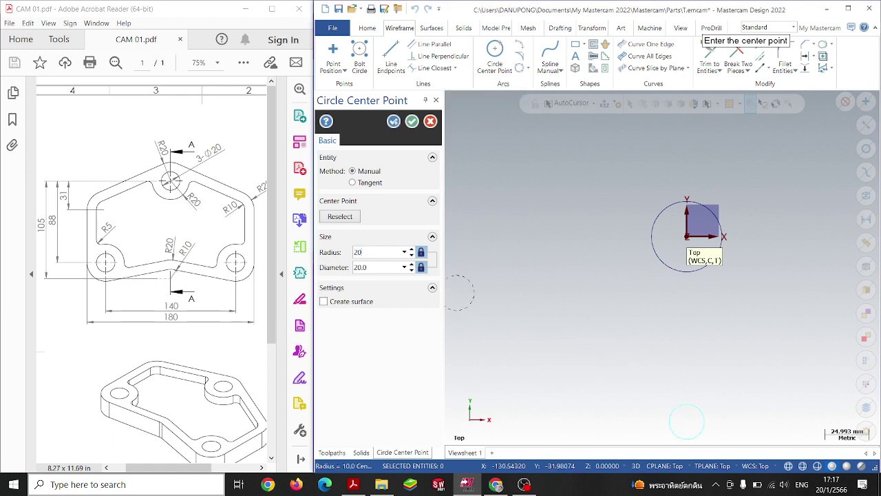
pyautogui.press('Return')
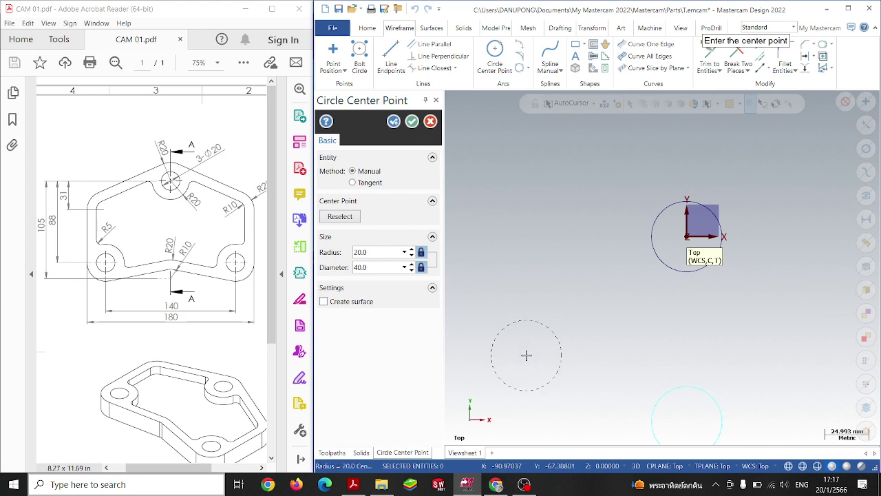
# Step: Place radius-20 circles at -70,0, -70,-30 and a typed 70 position, then finish
pyautogui.write('-70,0')
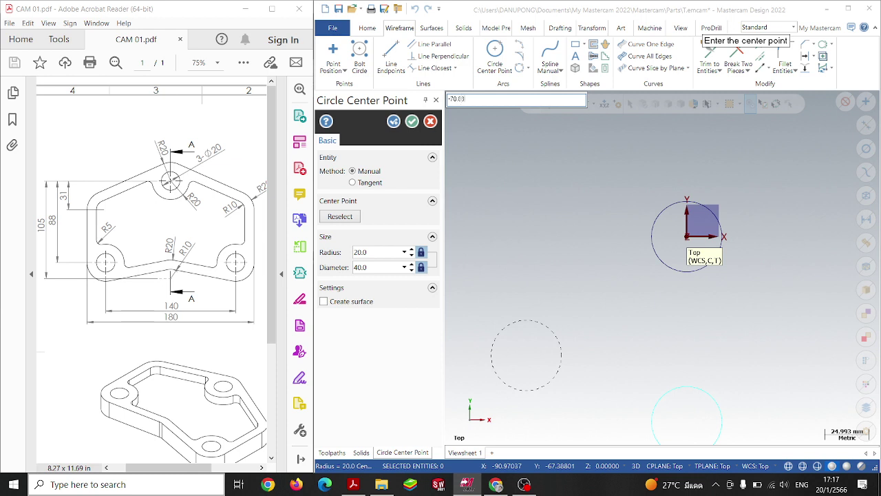
pyautogui.press('Return')
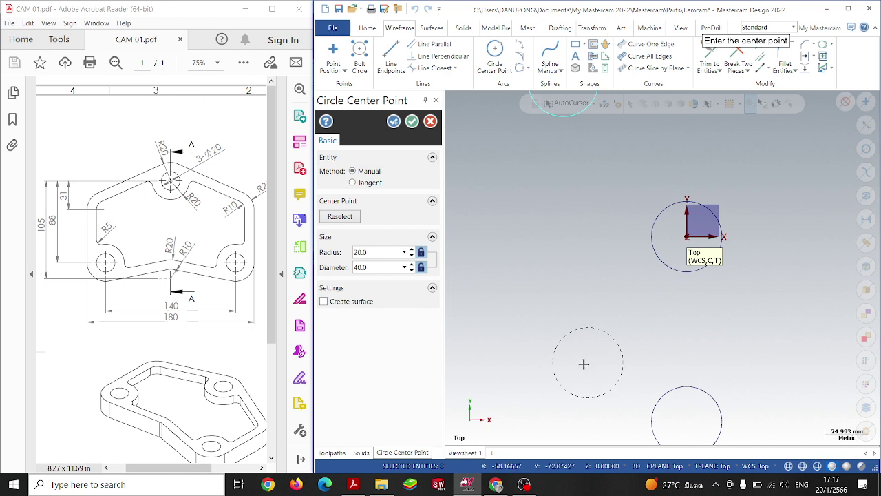
pyautogui.press('space')
pyautogui.write('-70')
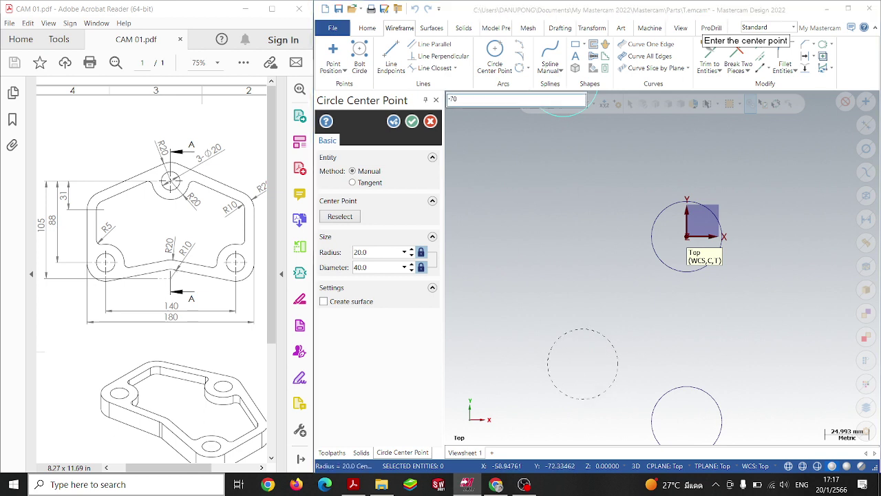
pyautogui.write(',-30')
pyautogui.press('Return')
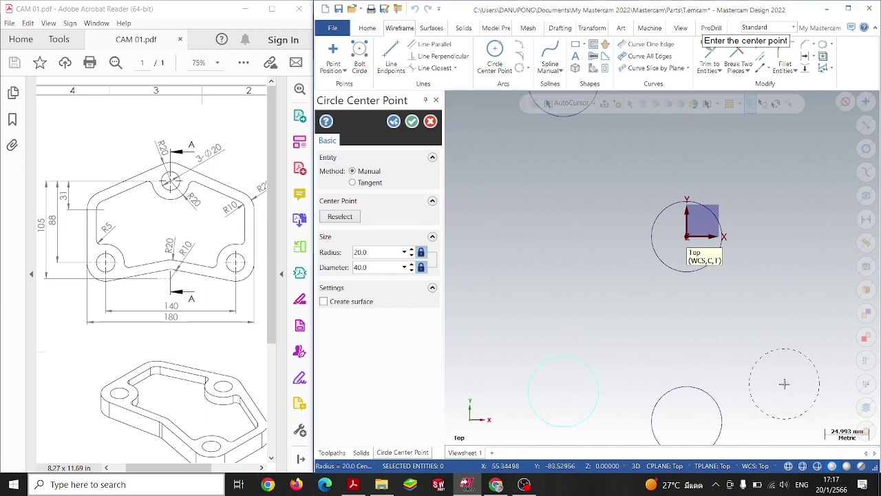
pyautogui.write('70')
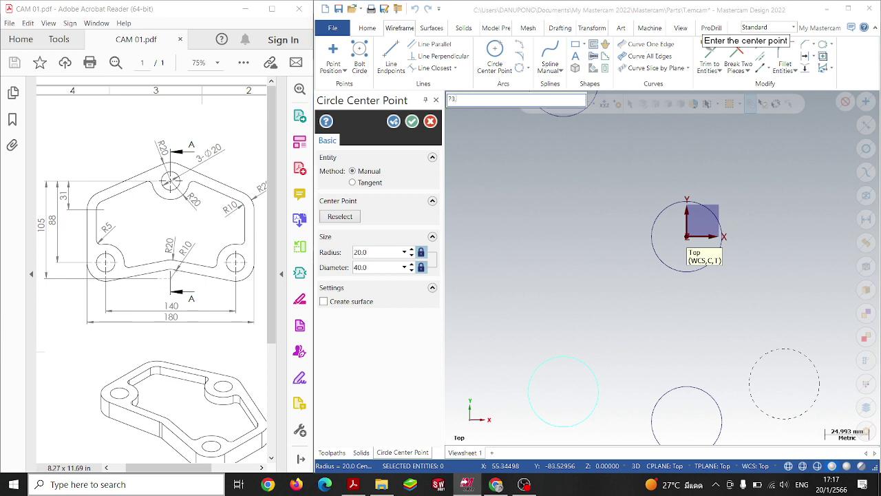
pyautogui.press('Return')
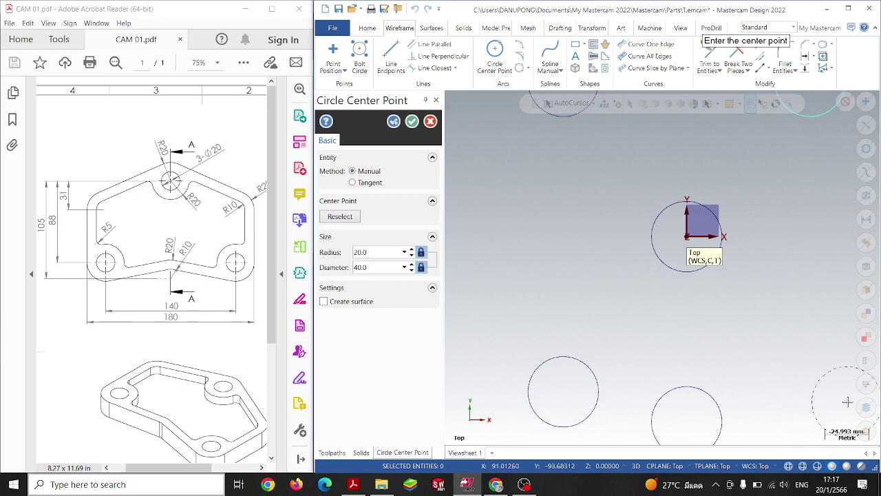
pyautogui.press('Escape')
pyautogui.scroll(-1, 774, 378)
pyautogui.scroll(-1, 775, 378)
pyautogui.scroll(-2, 775, 378)
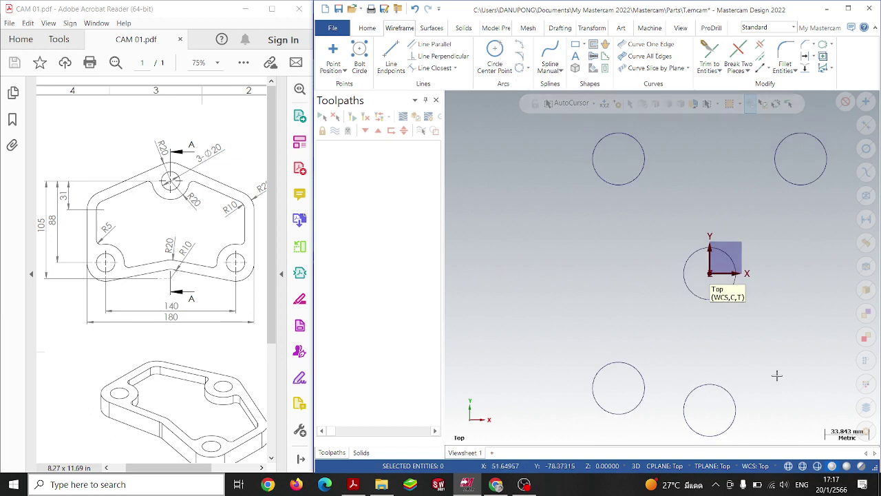
# Step: Place one more circle at a typed 70 position, then delete the upper-right and upper-left circles
pyautogui.click(494, 58)
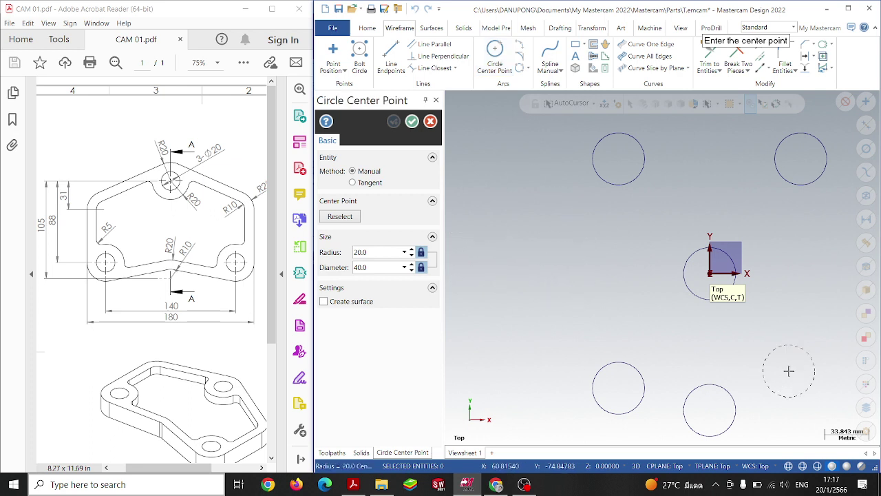
pyautogui.write('70')
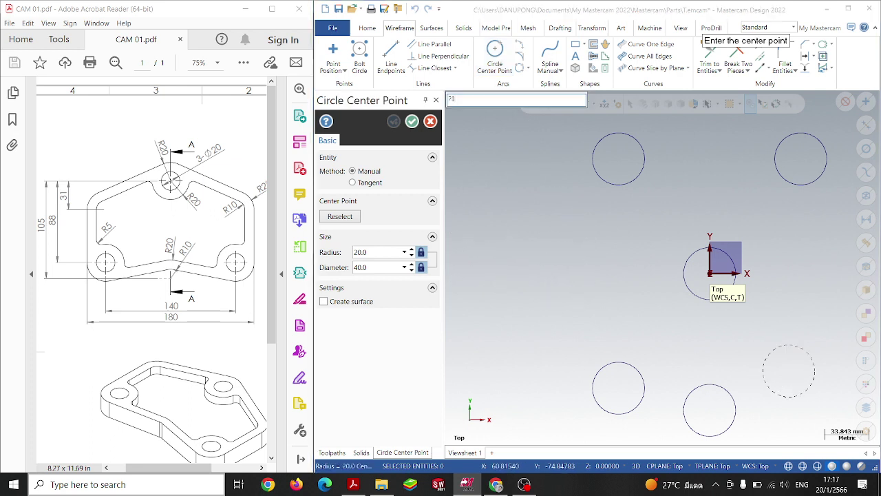
pyautogui.write(',-63')
pyautogui.press('Return')
pyautogui.press('Return')
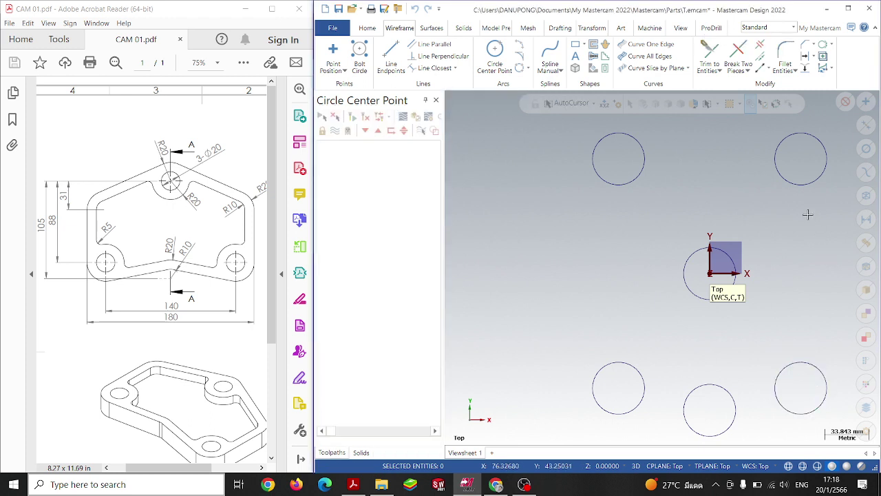
pyautogui.click(800, 186)
pyautogui.press('Delete')
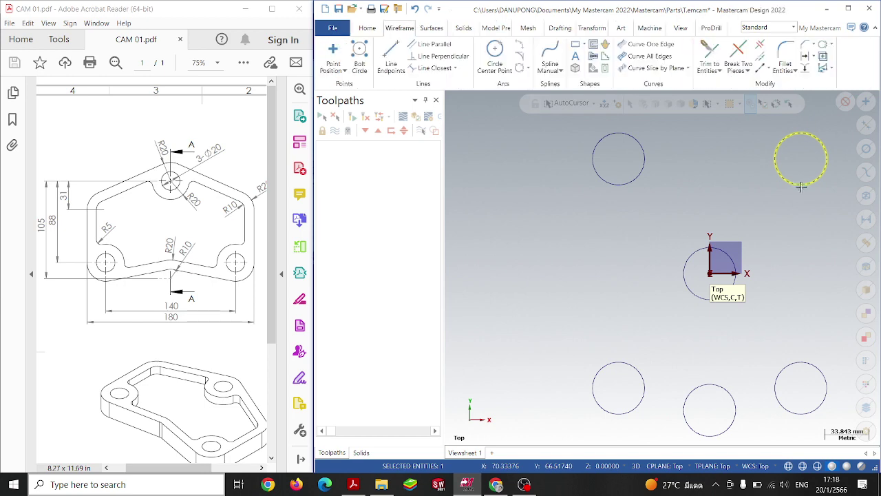
pyautogui.click(627, 180)
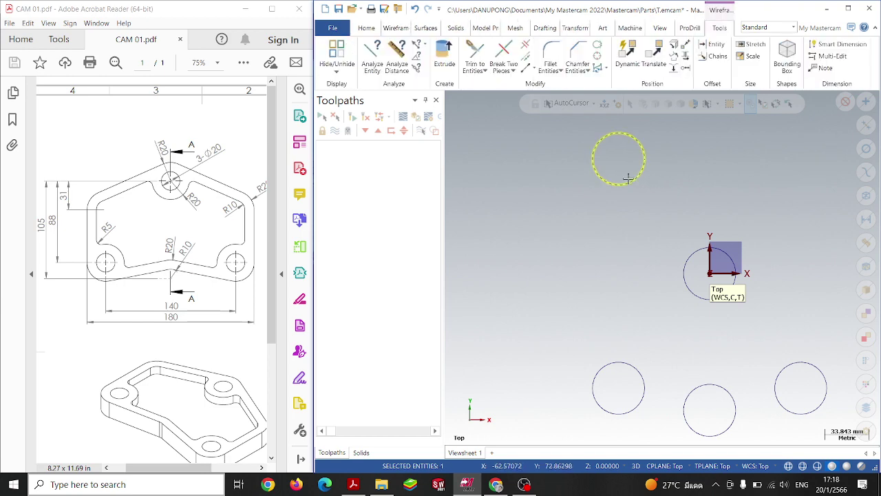
pyautogui.press('Delete')
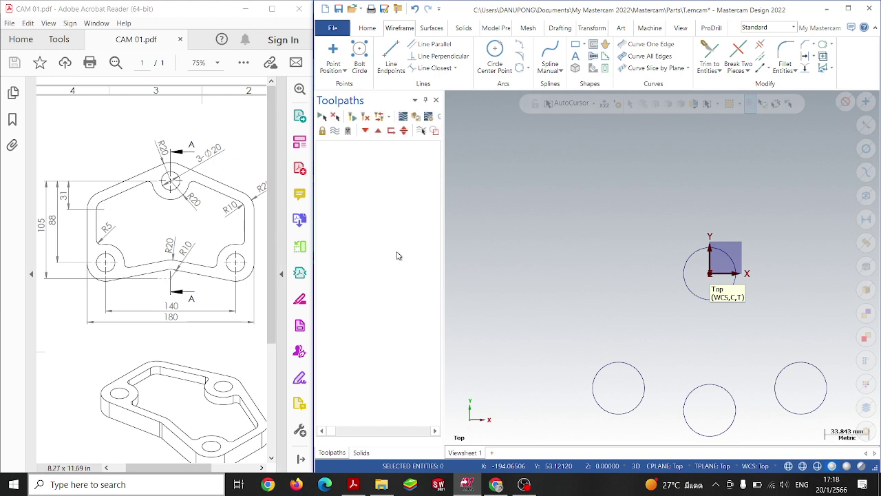
# Step: Place radius-20 circles centred at (-70,-31) and (70,-31)
pyautogui.click(508, 57)
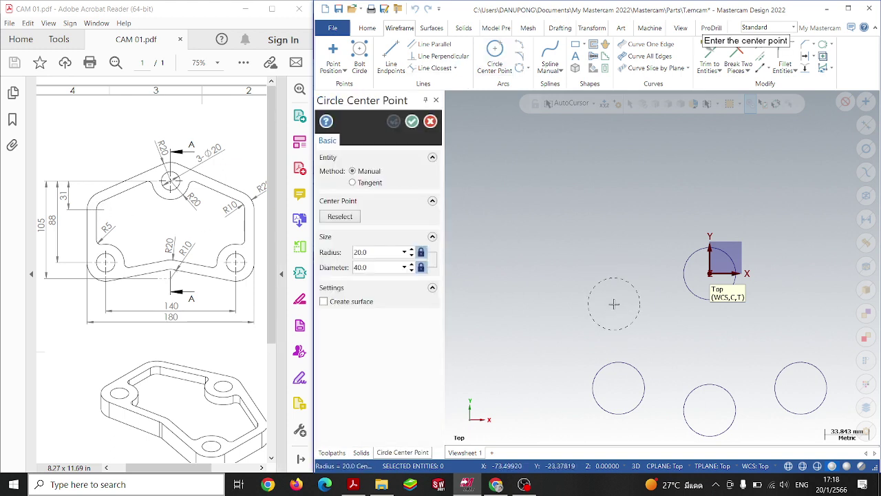
pyautogui.press('space')
pyautogui.write('-70 -31')
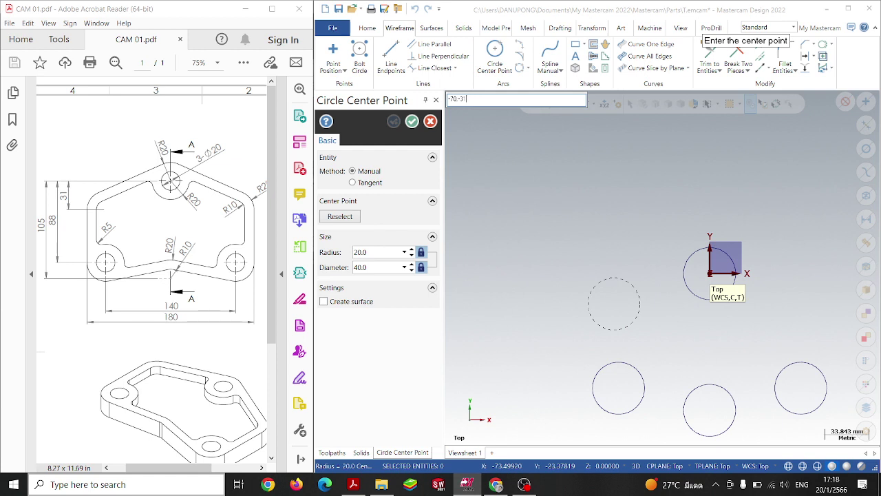
pyautogui.press('Return')
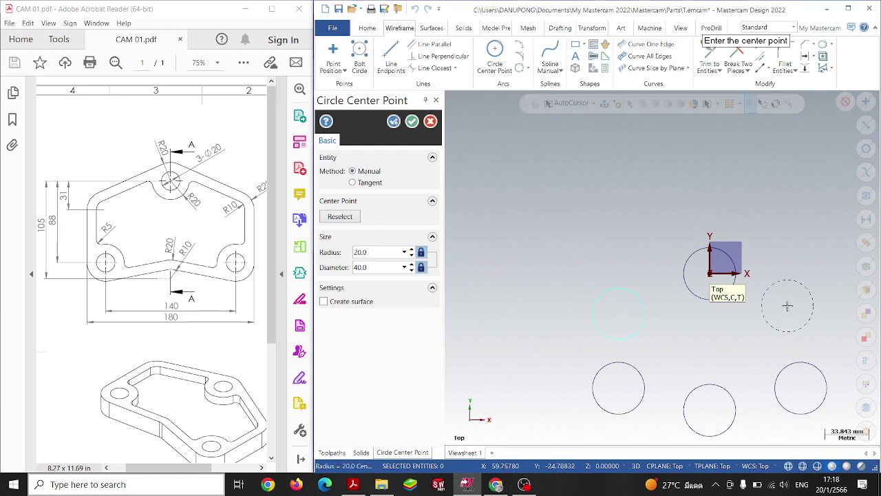
pyautogui.write('73,-31')
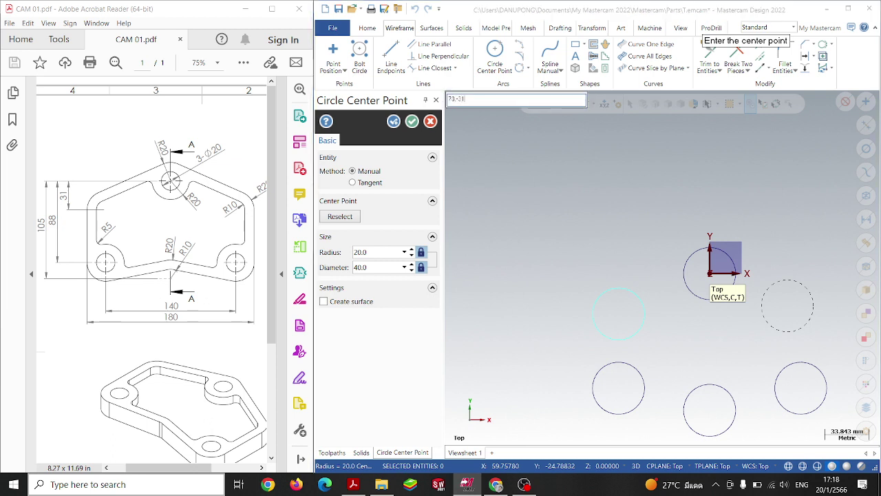
pyautogui.press('Return')
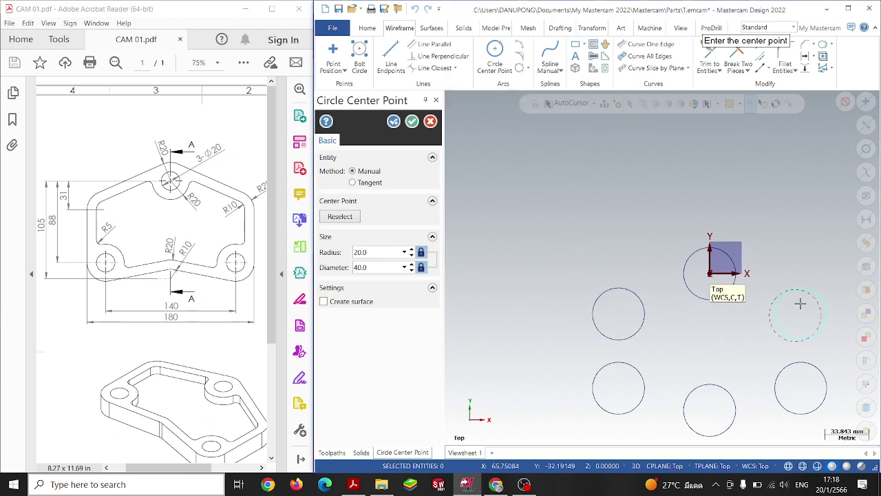
pyautogui.click(801, 312)
pyautogui.press('Escape')
pyautogui.write('10')
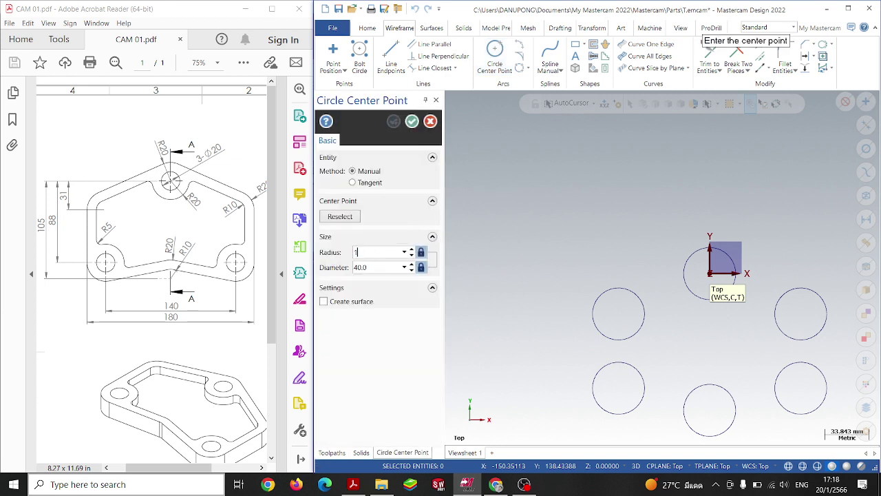
# Step: Add a radius-10 circle at the bottom-middle centre and delete the large circle there
pyautogui.click(716, 415)
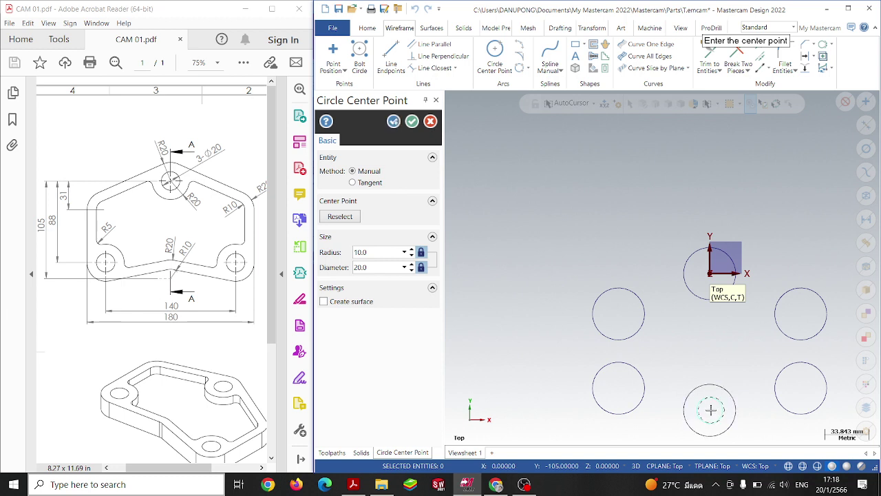
pyautogui.press('Return')
pyautogui.click(729, 390)
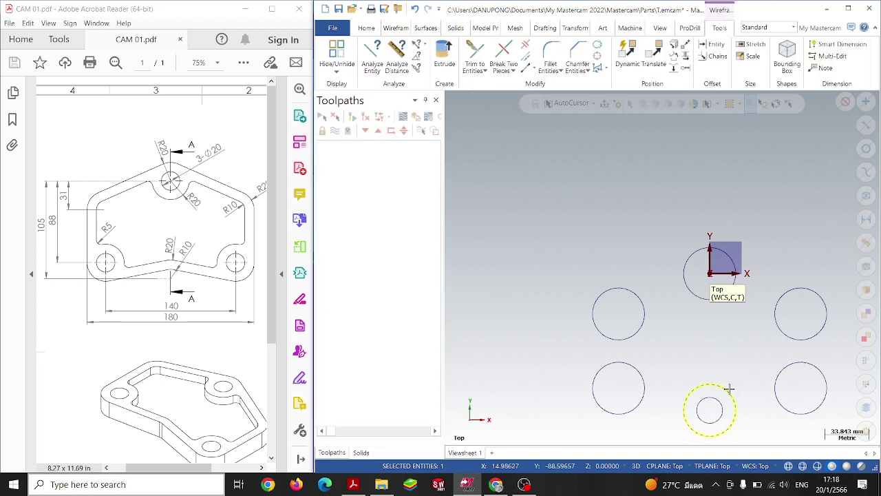
pyautogui.press('Delete')
pyautogui.scroll(2, 826, 362)
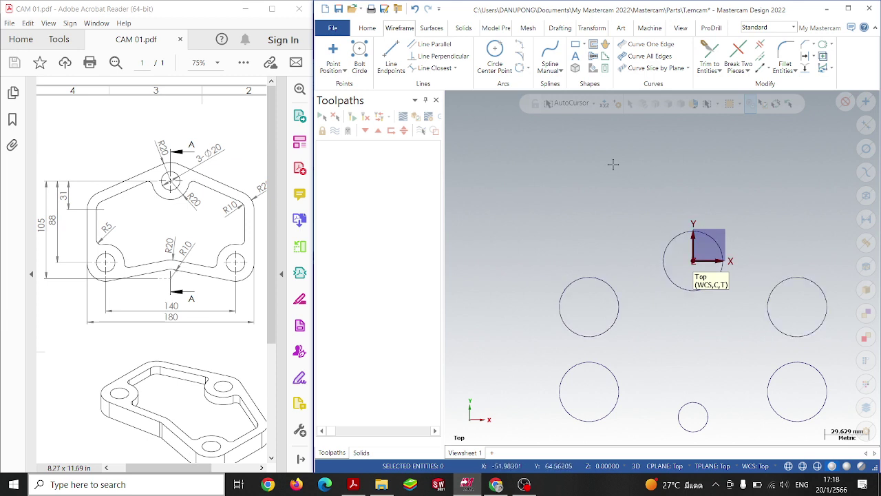
# Step: Draw tangent lines from the left circle over the top circle to the right and lower-right circles
pyautogui.click(391, 56)
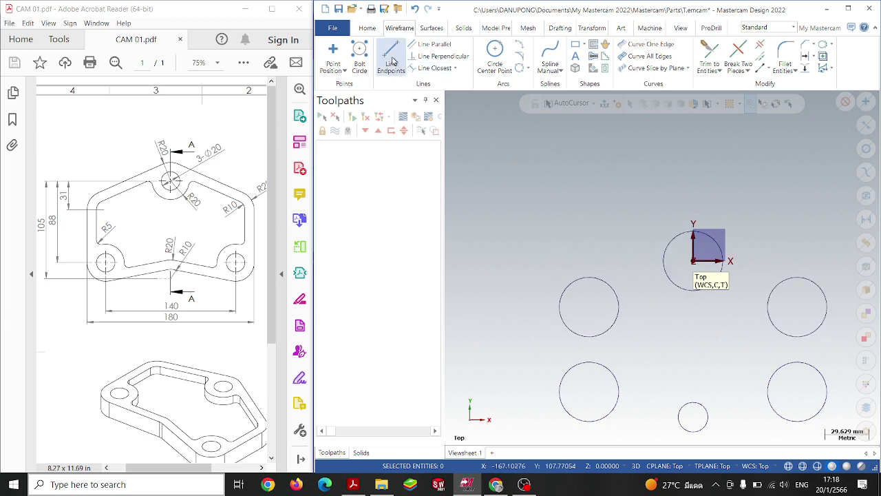
pyautogui.click(584, 276)
pyautogui.click(665, 242)
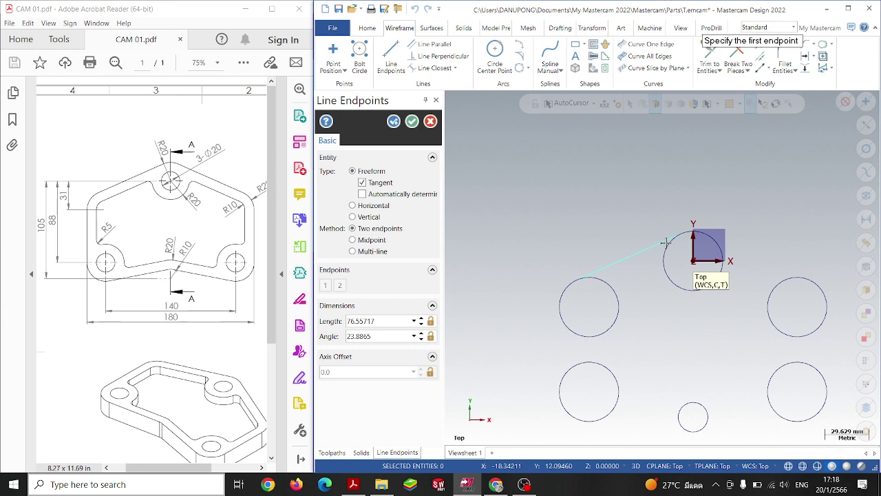
pyautogui.click(722, 252)
pyautogui.click(800, 276)
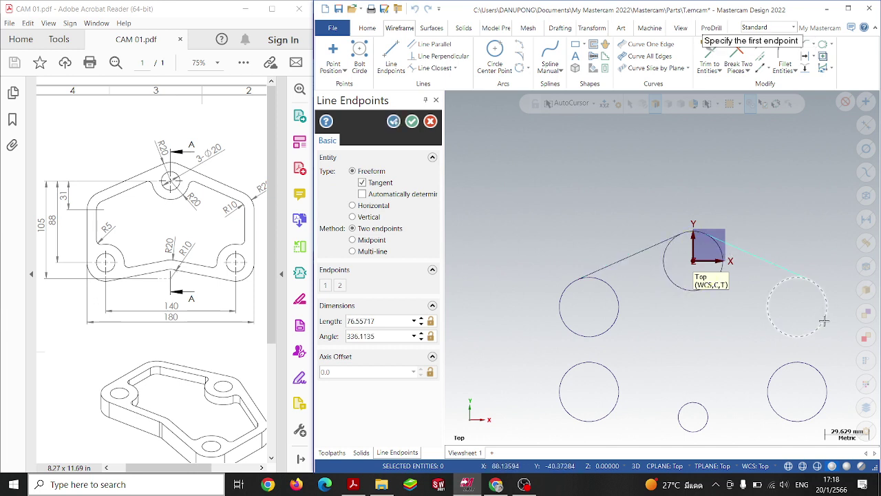
pyautogui.click(815, 332)
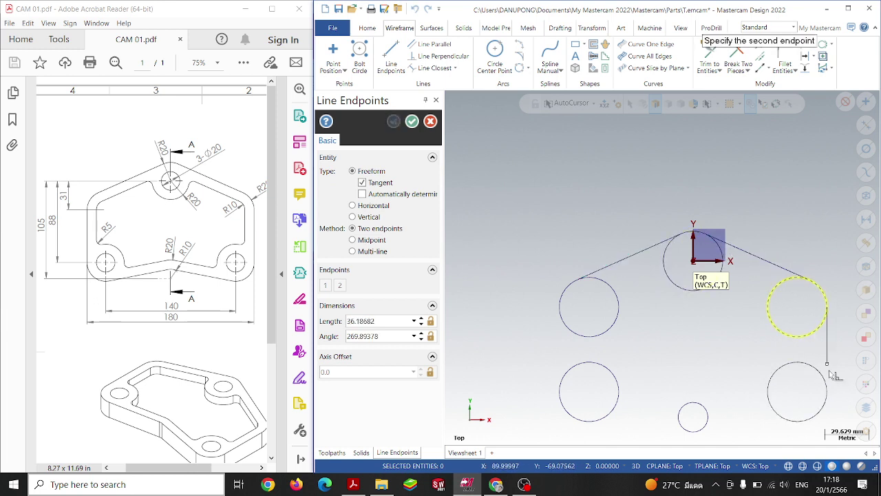
pyautogui.click(819, 380)
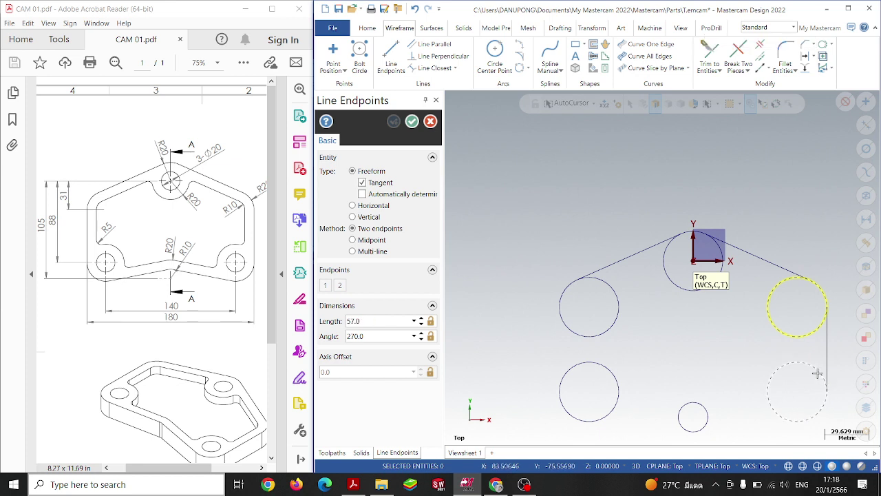
# Step: Add tangent lines along the bottom via the small bottom circle and up the left side
pyautogui.click(781, 415)
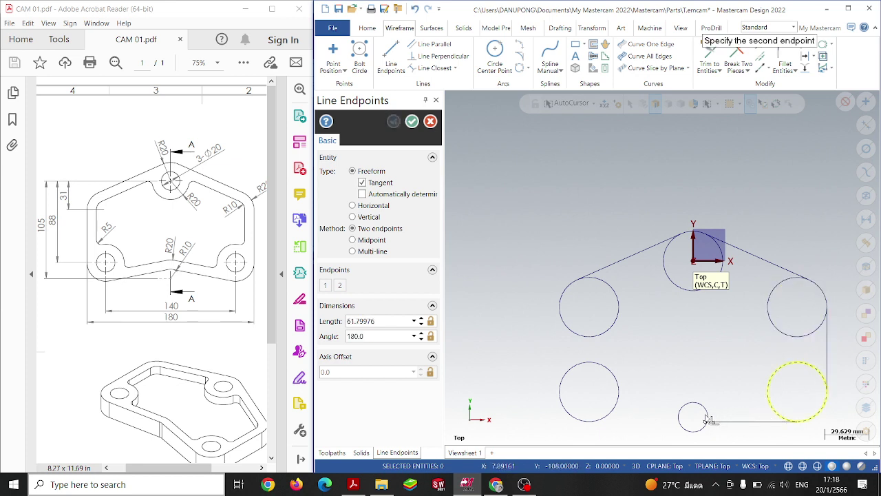
pyautogui.click(697, 408)
pyautogui.click(677, 413)
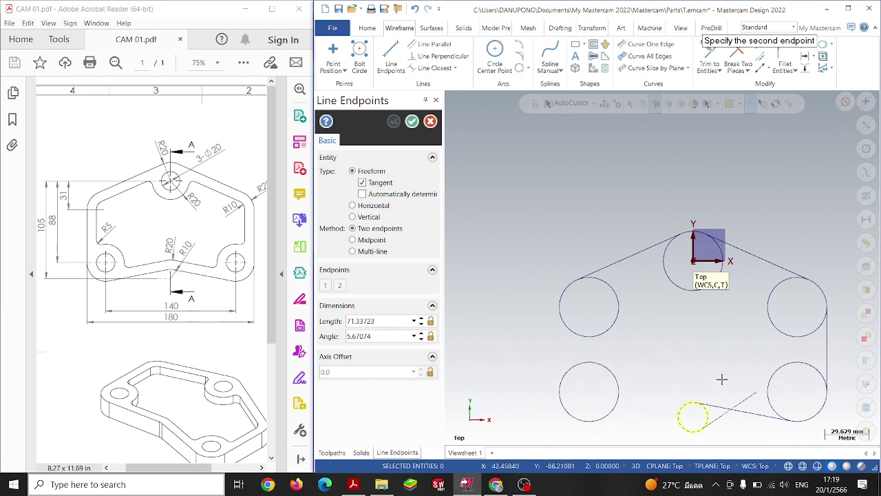
pyautogui.click(597, 411)
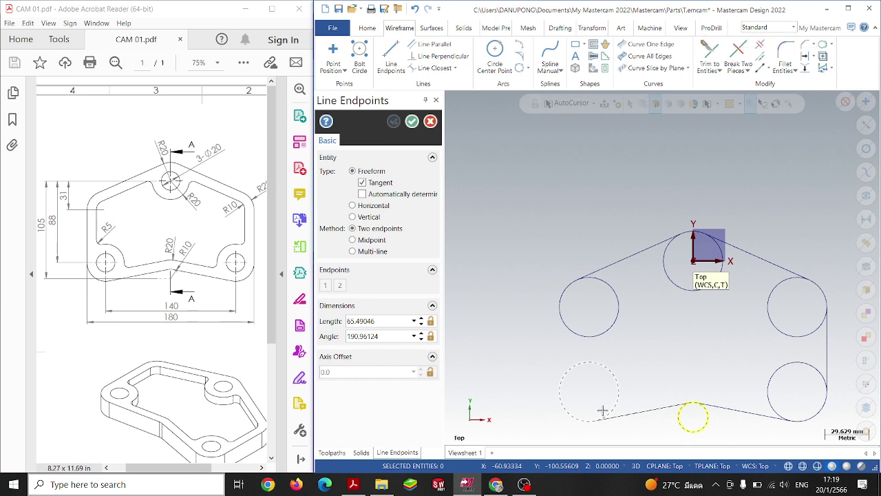
pyautogui.click(560, 389)
pyautogui.click(573, 333)
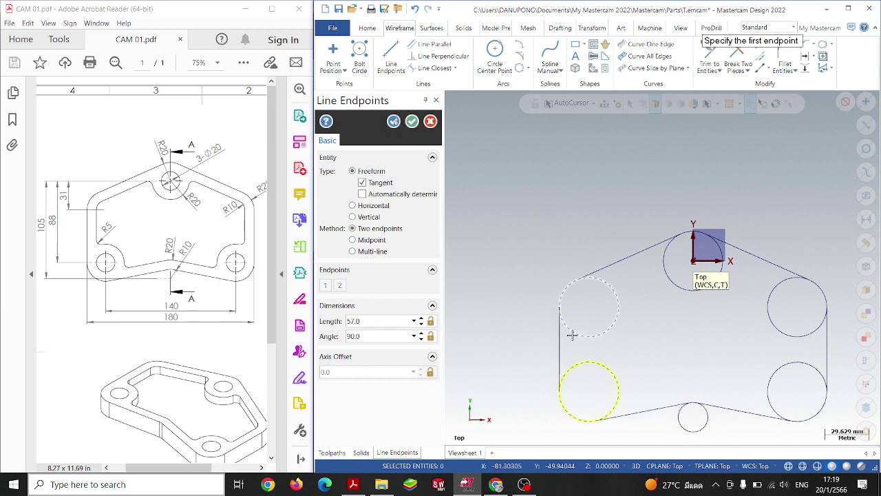
pyautogui.press('Escape')
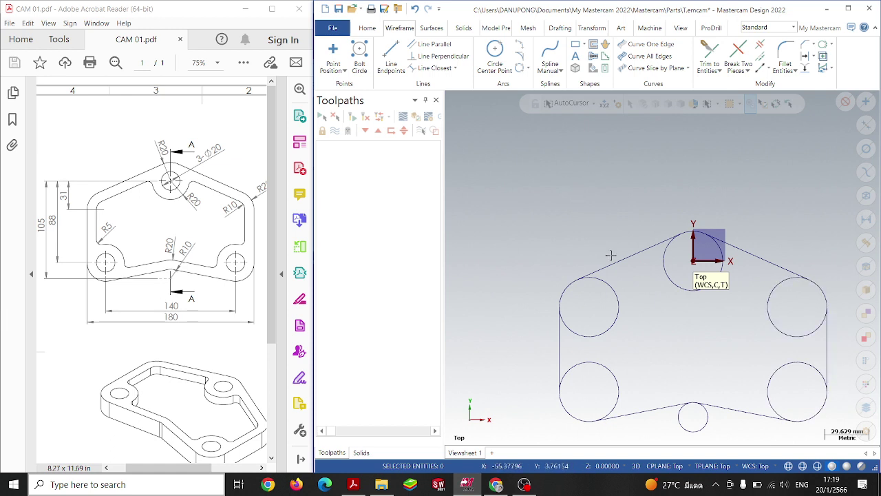
# Step: Offset the upper-left, left vertical and lower-left edges 10 inward with Line Parallel
pyautogui.click(432, 44)
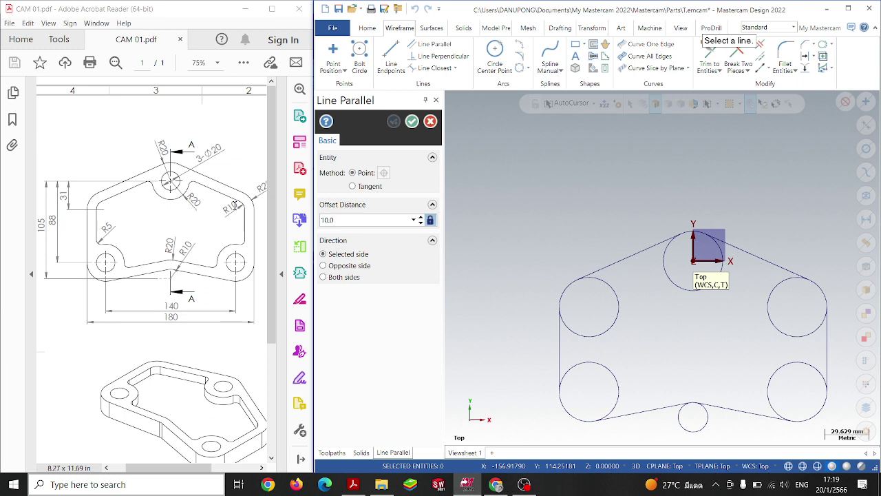
pyautogui.moveTo(164, 466)
pyautogui.mouseDown()
pyautogui.moveTo(184, 463)
pyautogui.moveTo(160, 463)
pyautogui.mouseUp()
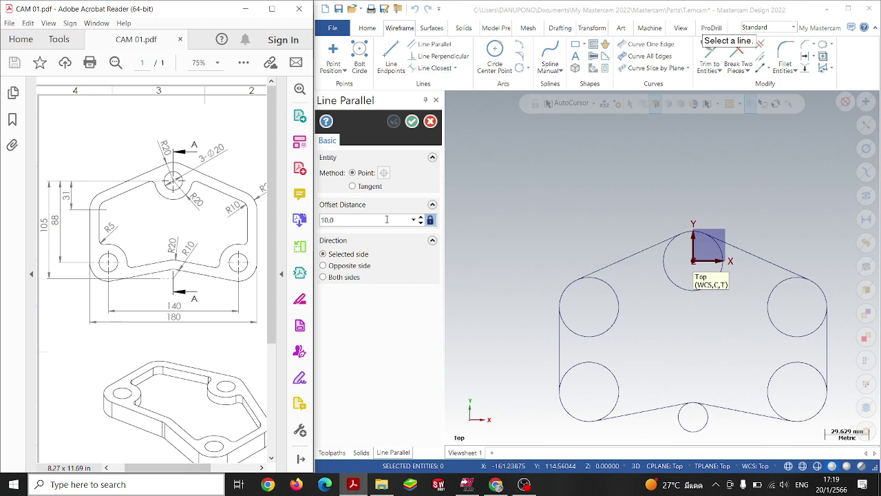
pyautogui.click(608, 265)
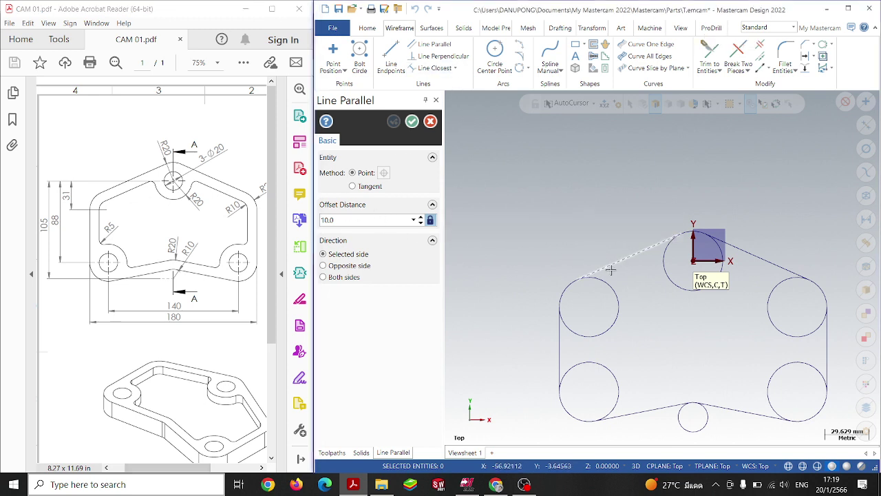
pyautogui.click(598, 339)
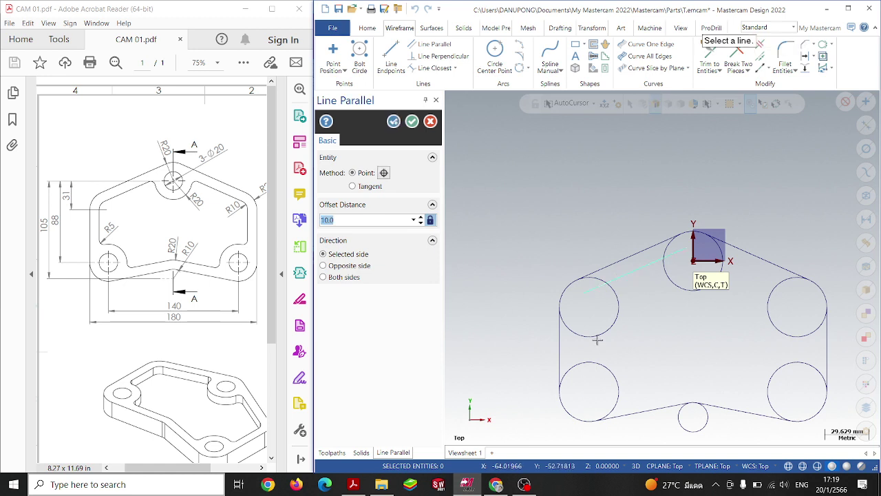
pyautogui.click(560, 349)
pyautogui.click(586, 349)
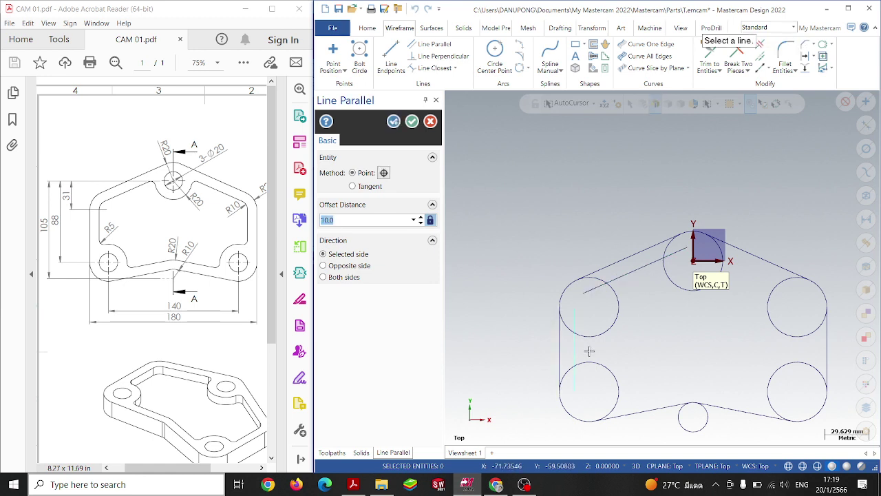
pyautogui.click(639, 408)
pyautogui.click(641, 387)
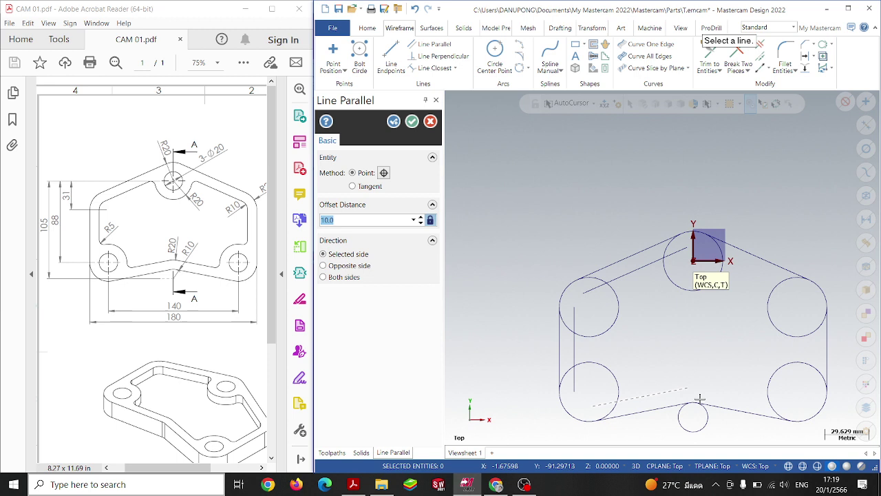
# Step: Offset the lower-right, right vertical and upper-right edges 10 inward
pyautogui.click(732, 409)
pyautogui.click(796, 365)
pyautogui.click(827, 350)
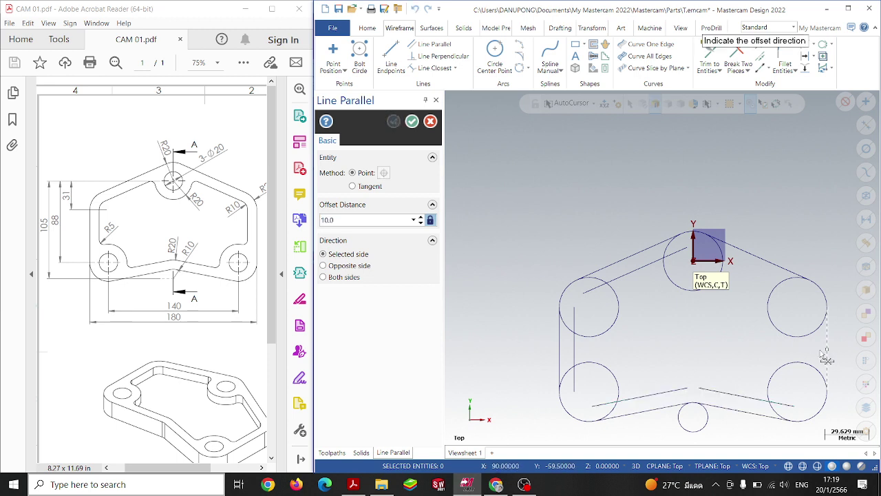
pyautogui.click(817, 350)
pyautogui.click(770, 264)
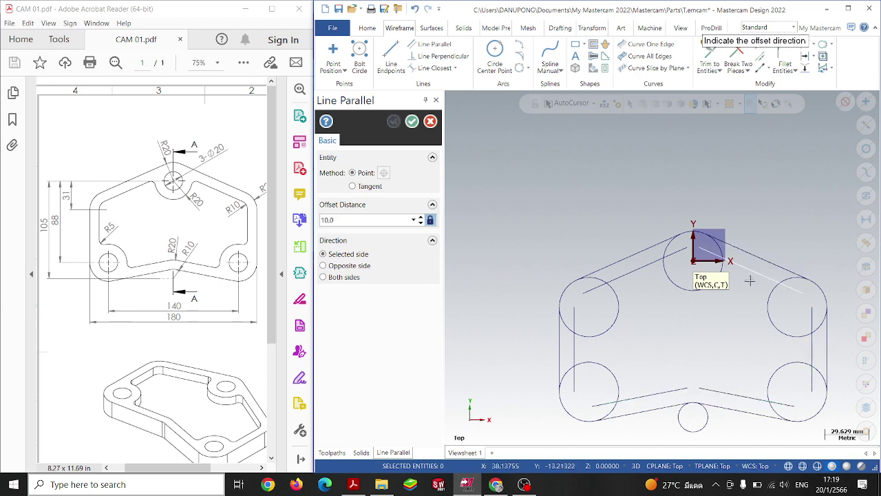
pyautogui.click(751, 280)
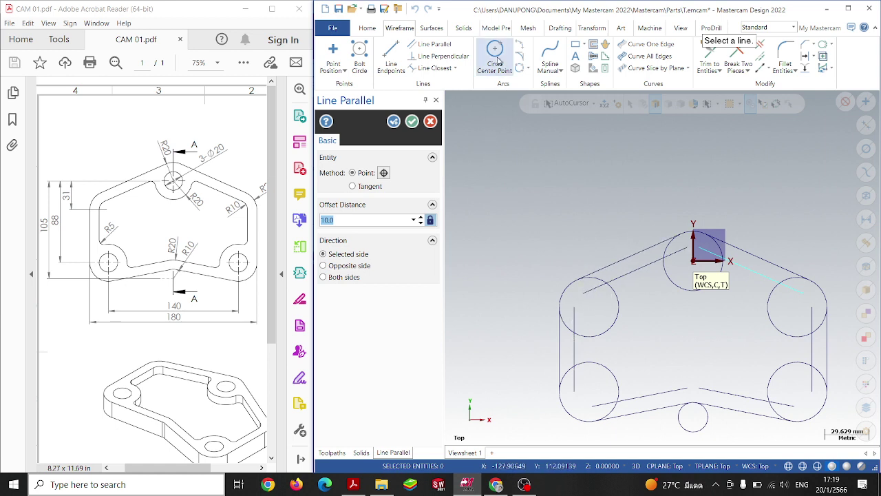
# Step: Place radius-10 circles at the left, lower-left, lower-right and upper-right arc centres and the origin
pyautogui.click(496, 61)
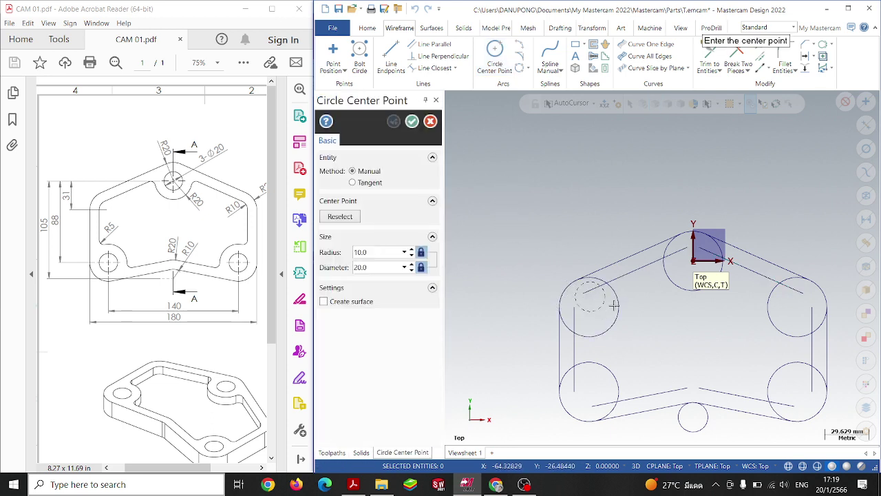
pyautogui.click(589, 307)
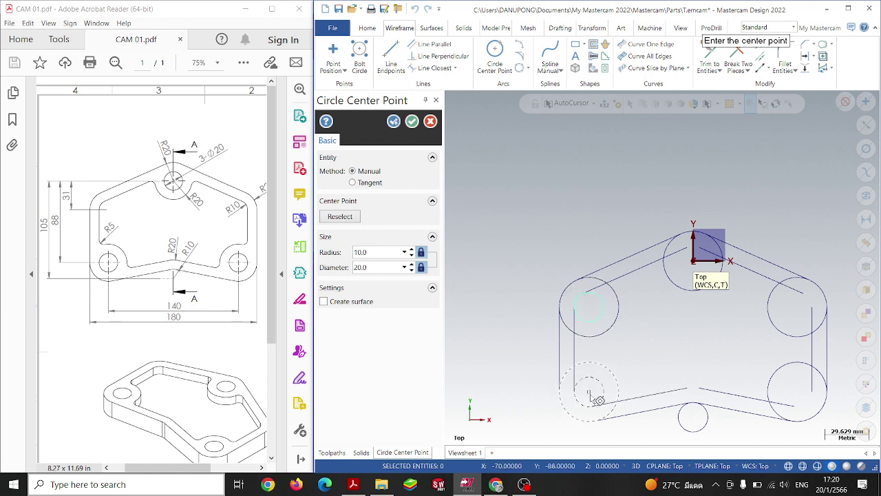
pyautogui.click(589, 392)
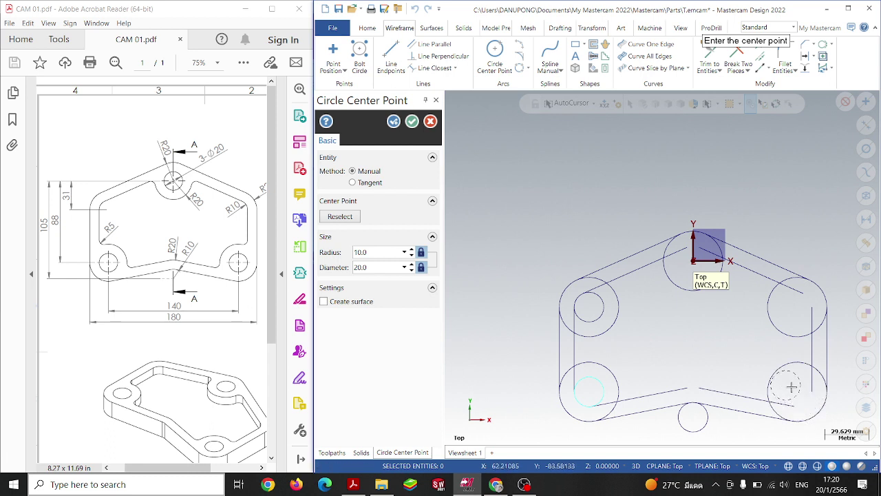
pyautogui.click(797, 391)
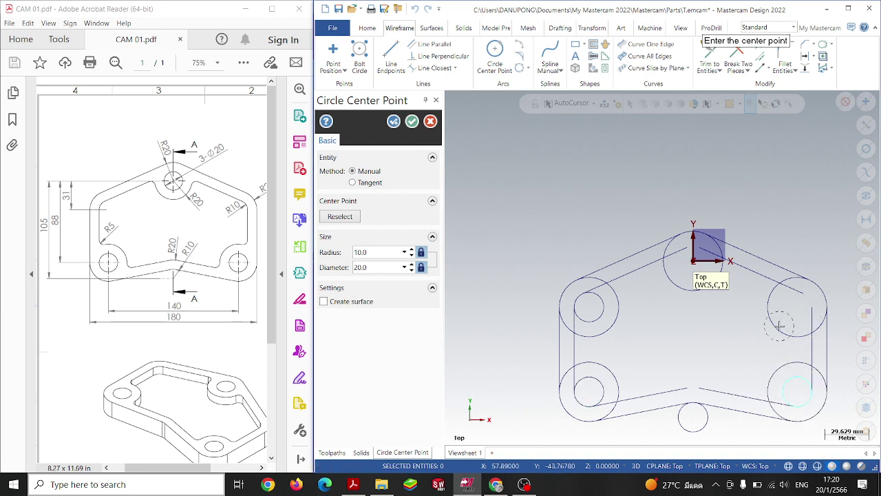
pyautogui.click(798, 307)
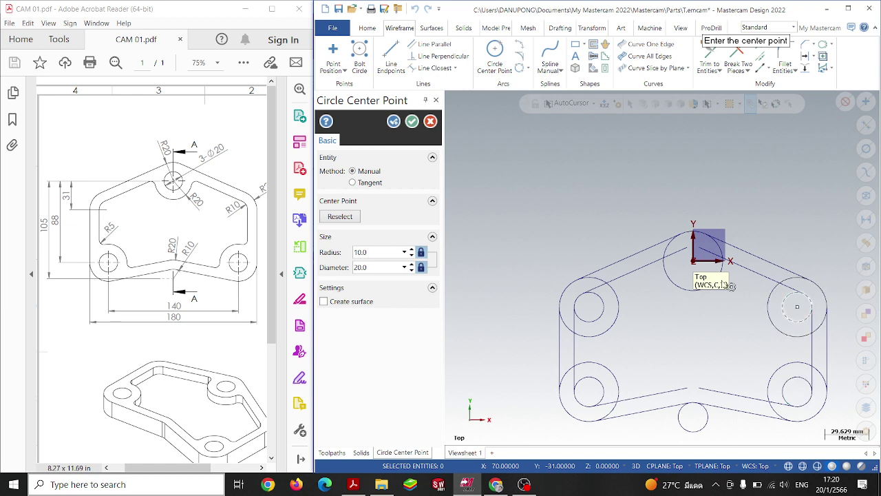
pyautogui.click(693, 260)
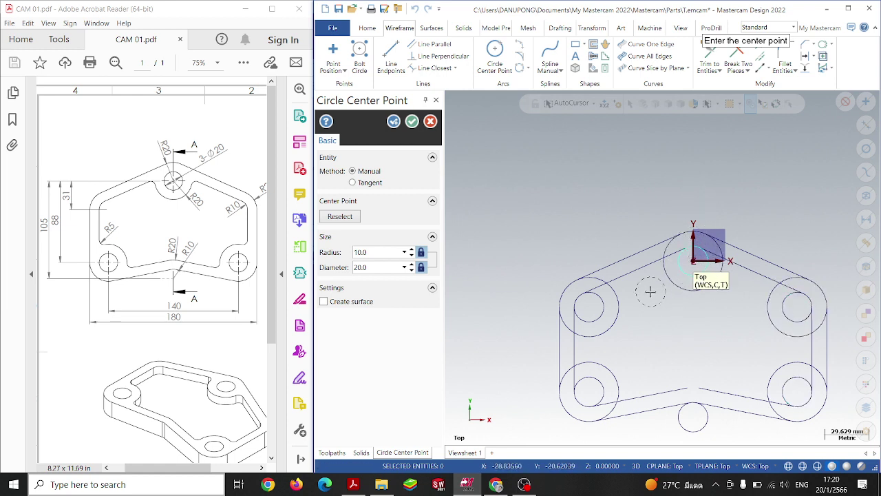
pyautogui.press('Escape')
# Step: Draw a radius-20 circle concentric with the small bottom circle at 0,-105
pyautogui.click(494, 58)
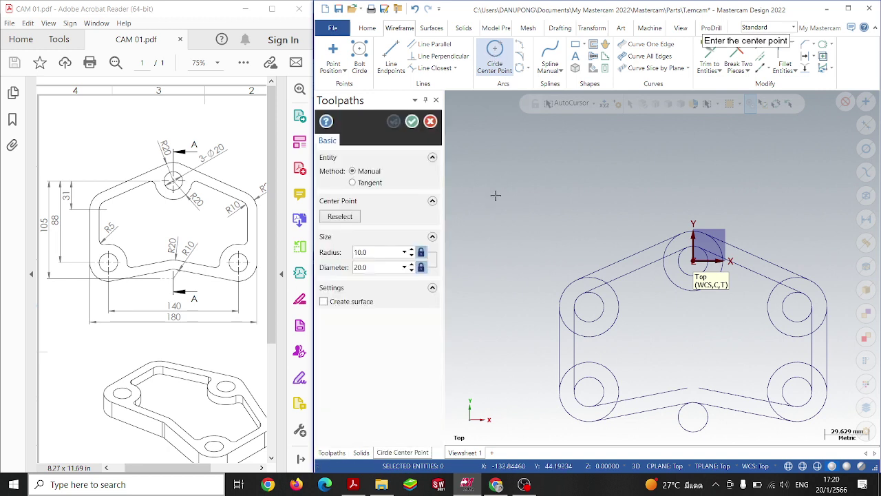
pyautogui.doubleClick(376, 251)
pyautogui.write('20')
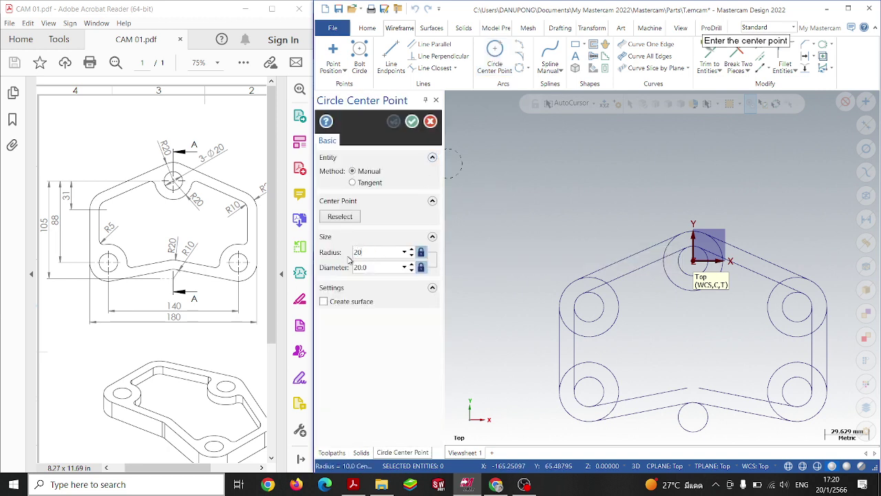
pyautogui.press('Return')
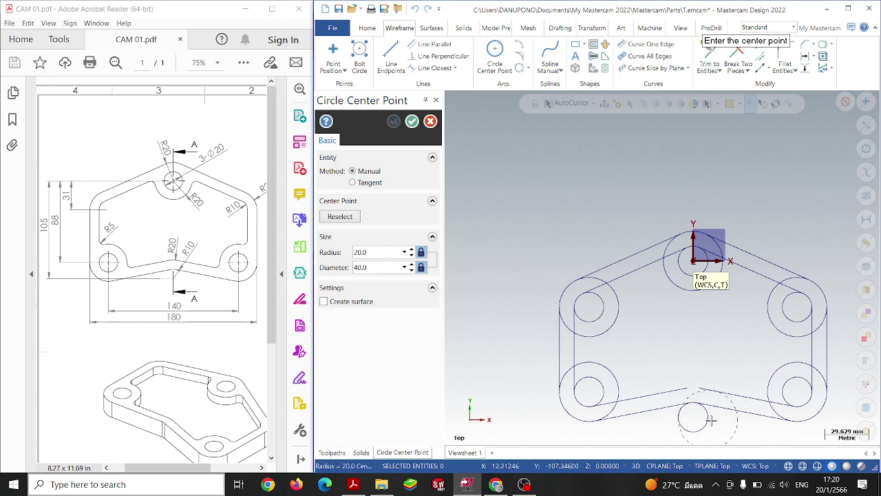
pyautogui.click(694, 416)
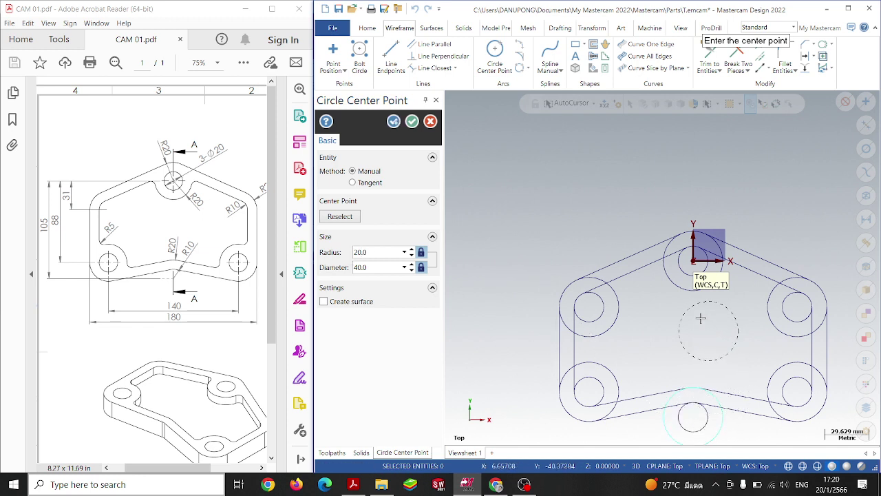
pyautogui.press('Return')
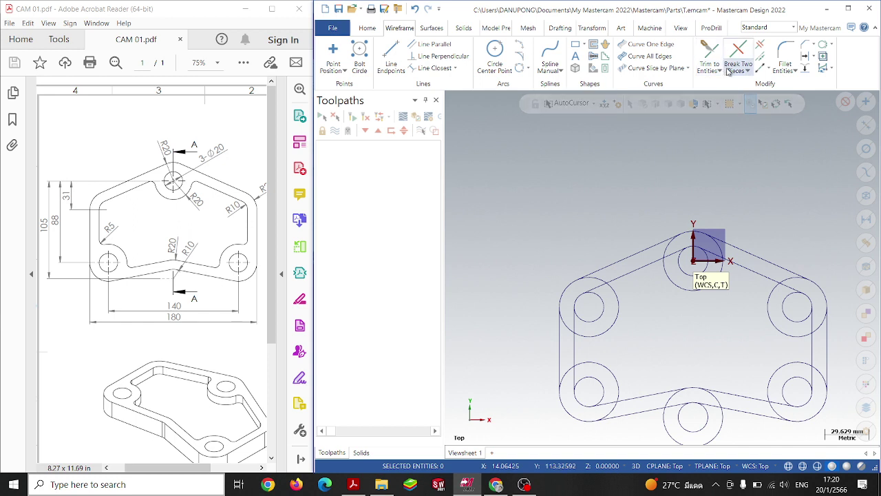
# Step: Trim the left vertical and upper-left slanted offset lines against the circle into a rounded corner
pyautogui.click(710, 55)
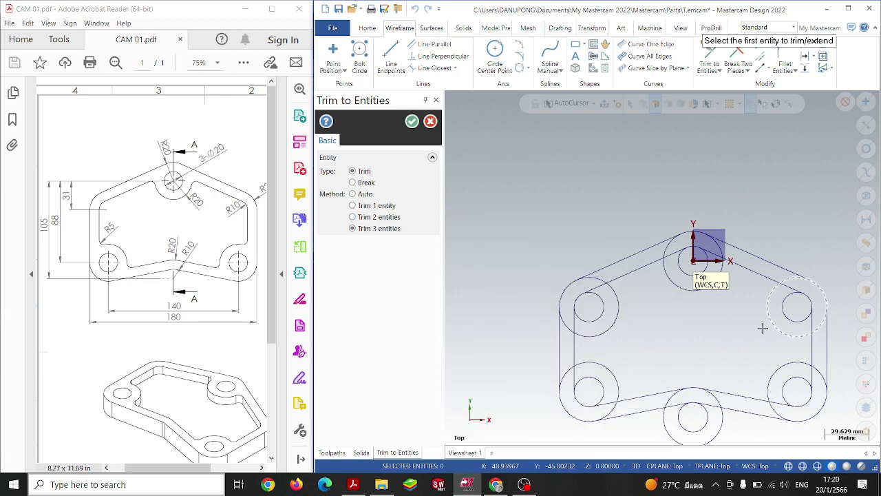
pyautogui.scroll(2, 665, 312)
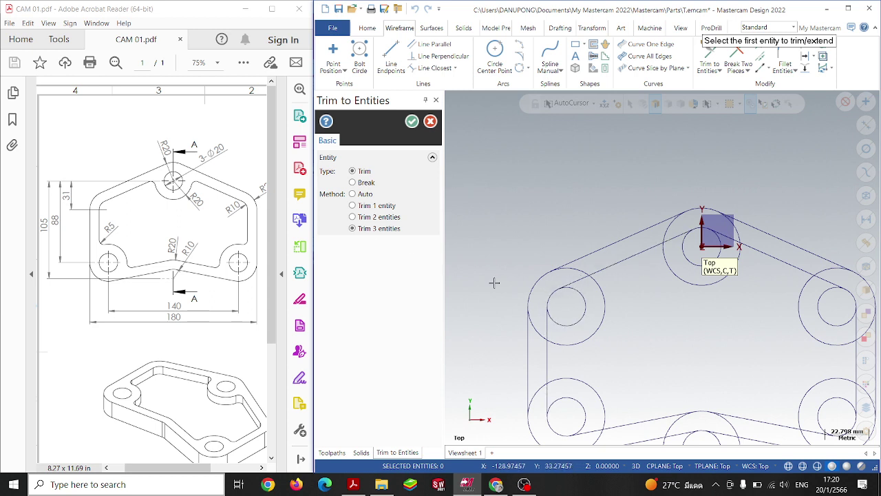
pyautogui.click(549, 341)
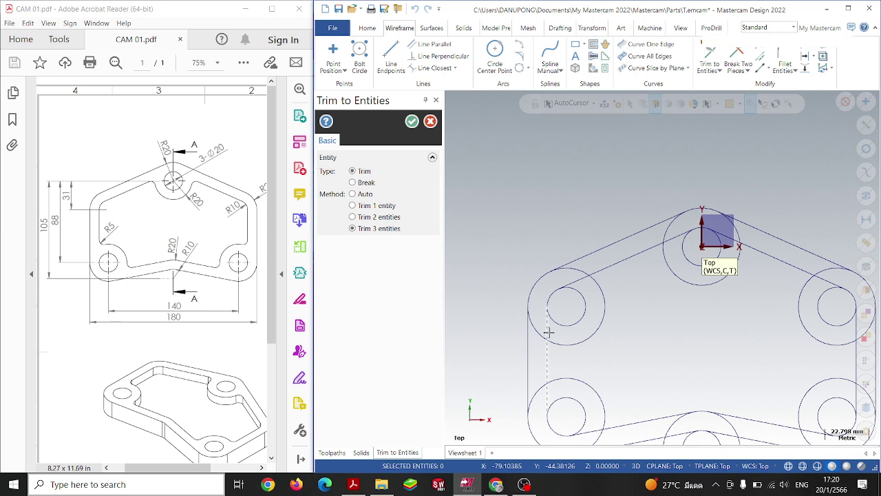
pyautogui.click(584, 282)
pyautogui.click(553, 294)
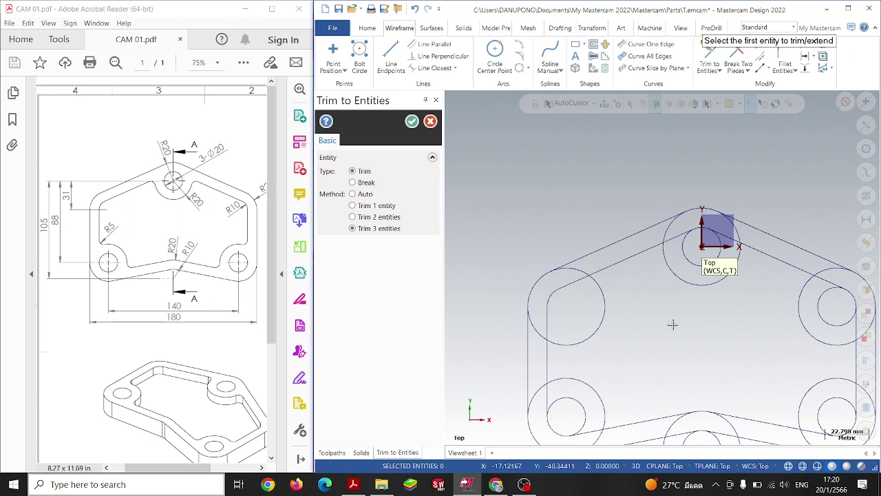
pyautogui.click(549, 396)
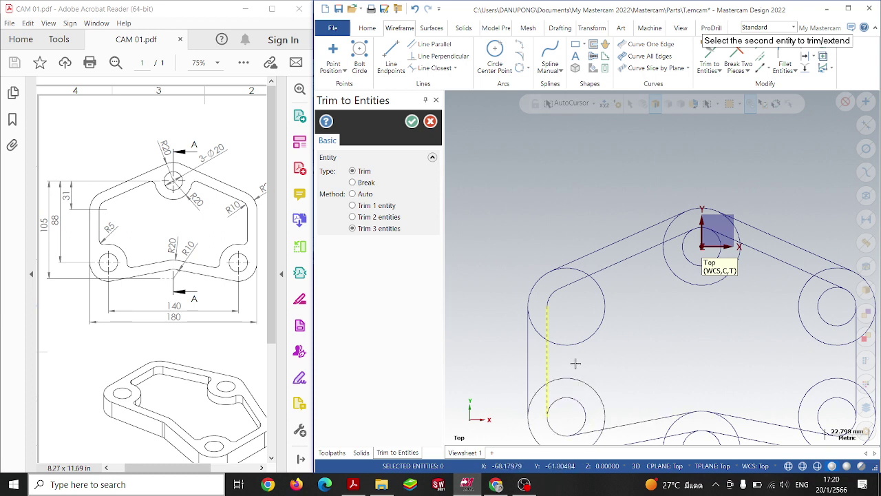
pyautogui.press('Escape')
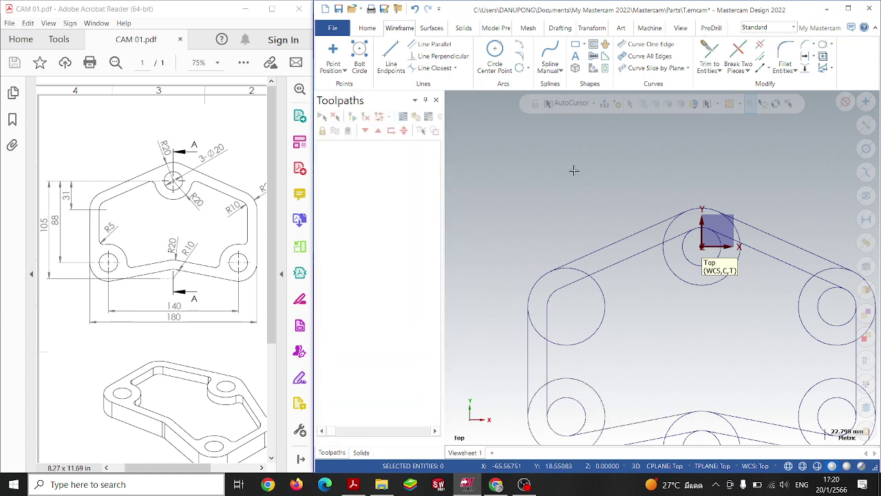
# Step: Trim the upper-left slanted line, left line and circle into a joined corner arc
pyautogui.click(709, 61)
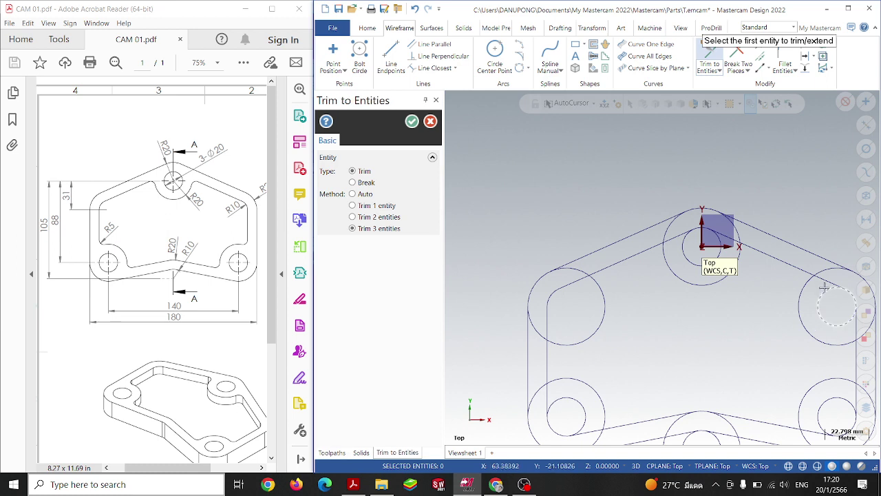
pyautogui.click(830, 284)
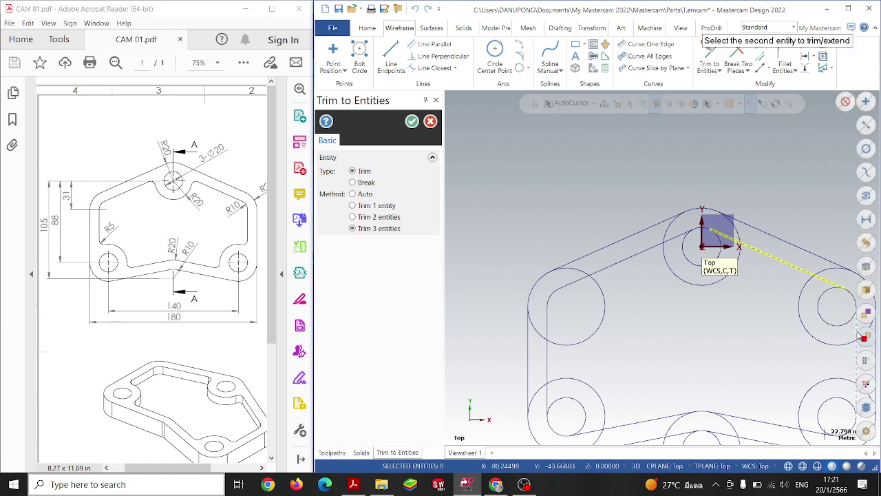
pyautogui.click(854, 333)
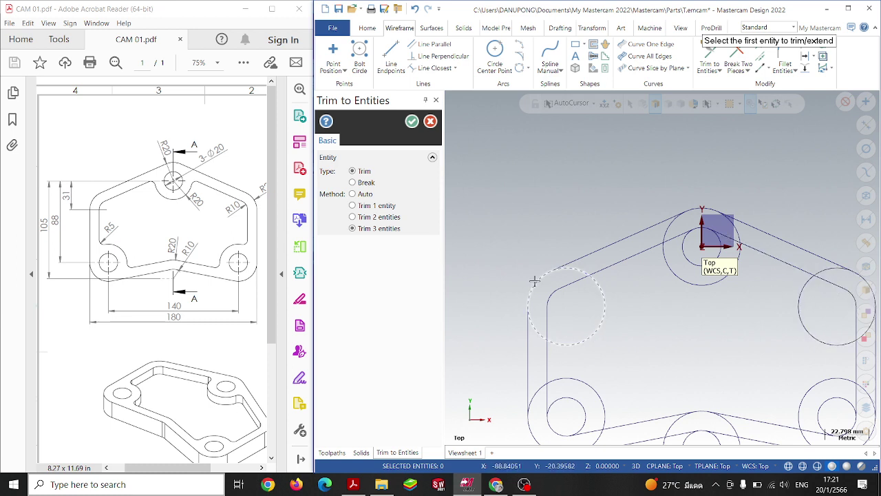
pyautogui.click(572, 261)
pyautogui.click(529, 338)
pyautogui.click(531, 321)
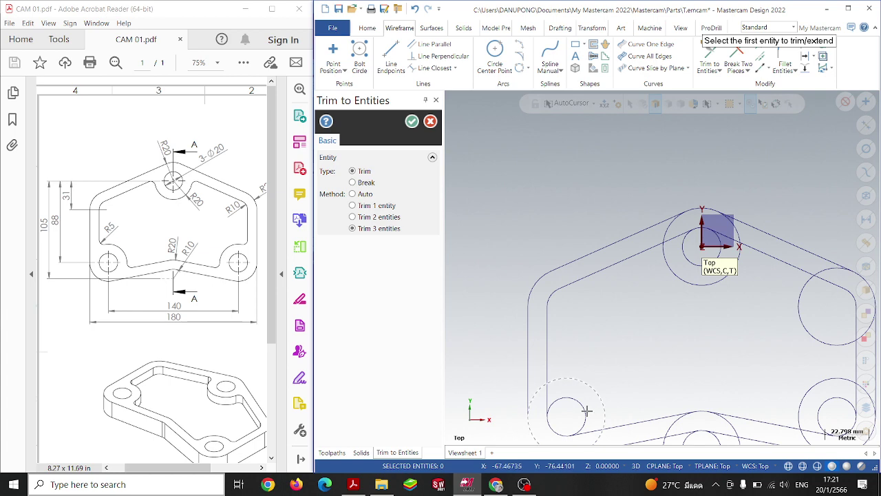
# Step: Trim the left vertical line, bottom line and lower-left circle into a rounded corner
pyautogui.scroll(-2, 629, 401)
pyautogui.scroll(3, 622, 435)
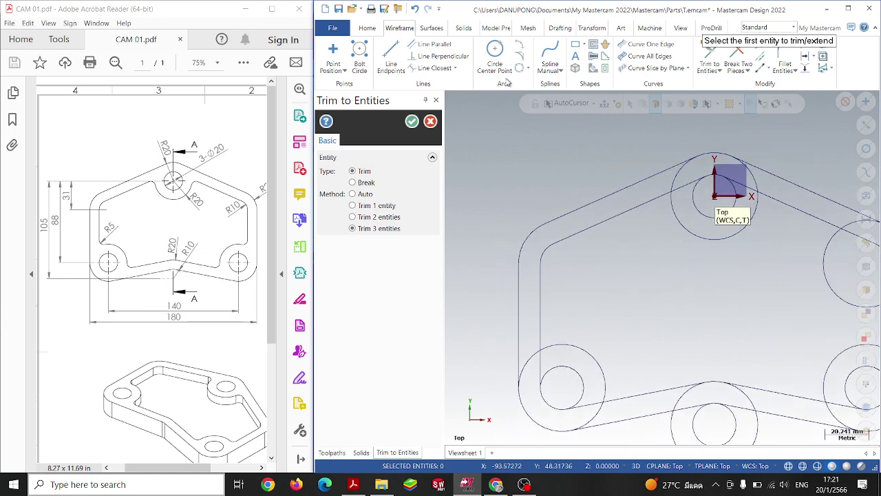
pyautogui.click(519, 357)
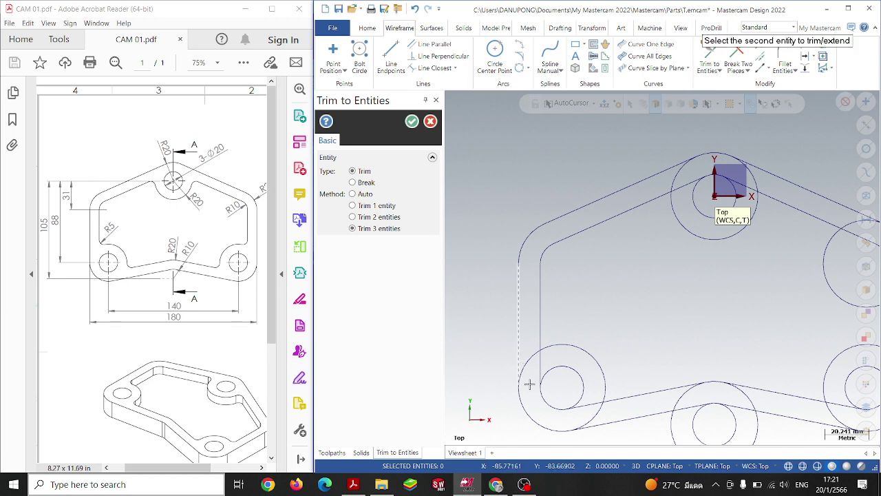
pyautogui.click(601, 426)
pyautogui.click(547, 428)
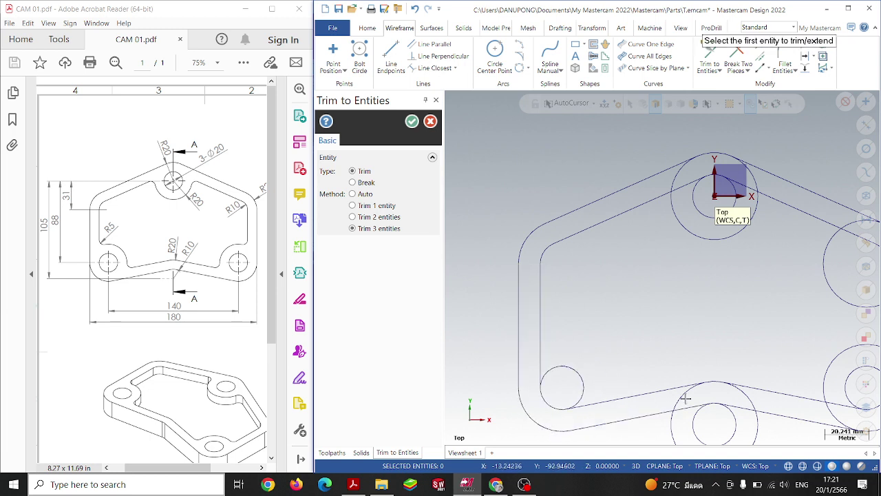
# Step: Trim the right vertical line and lower-right circle into a rounded lower-right corner
pyautogui.scroll(-3, 763, 402)
pyautogui.scroll(2, 814, 407)
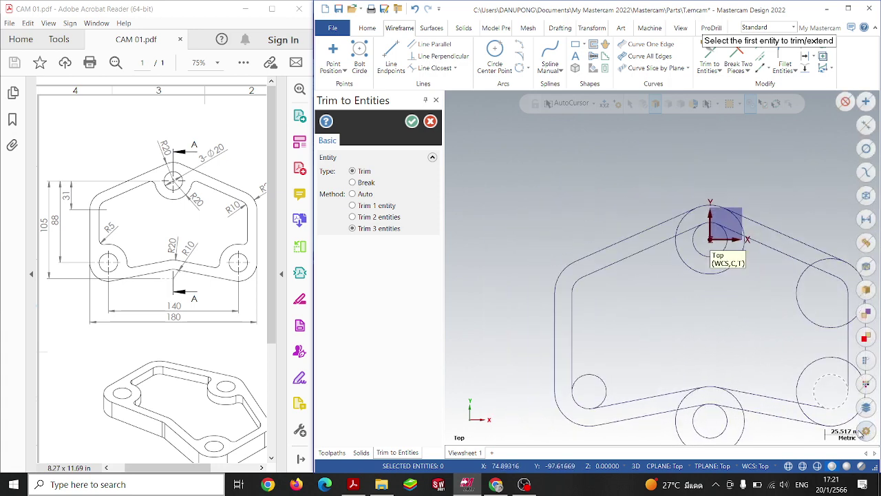
pyautogui.scroll(1, 836, 406)
pyautogui.scroll(1, 835, 406)
pyautogui.scroll(1, 836, 406)
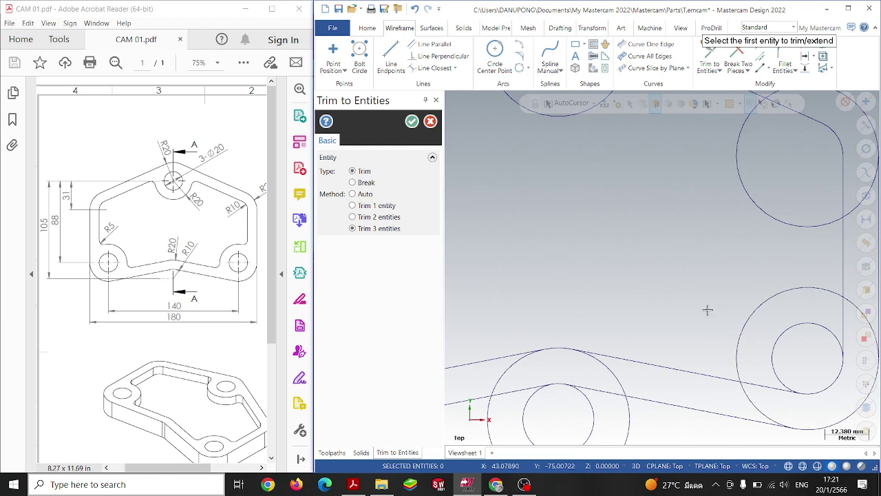
pyautogui.scroll(-1, 704, 307)
pyautogui.scroll(-1, 704, 308)
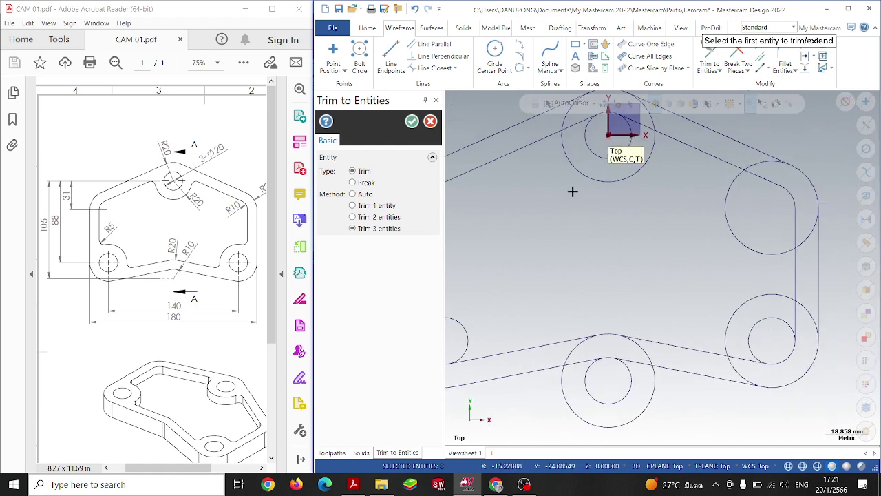
pyautogui.click(817, 296)
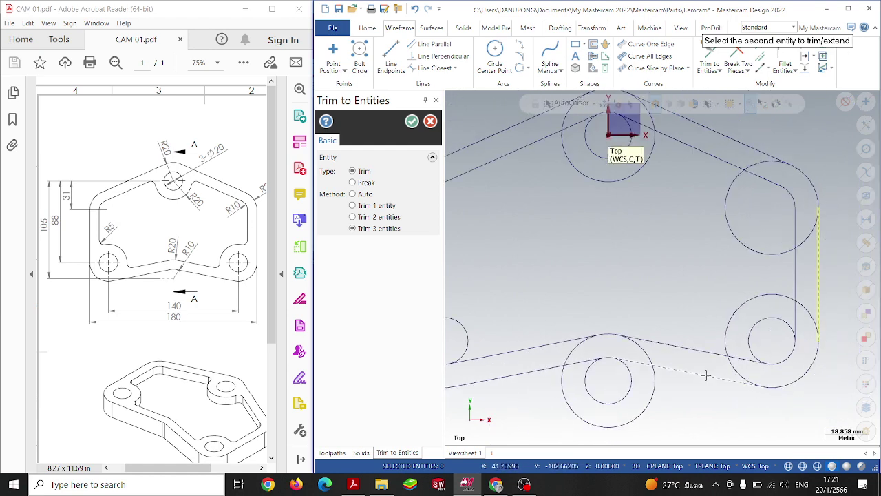
pyautogui.click(749, 381)
pyautogui.click(787, 387)
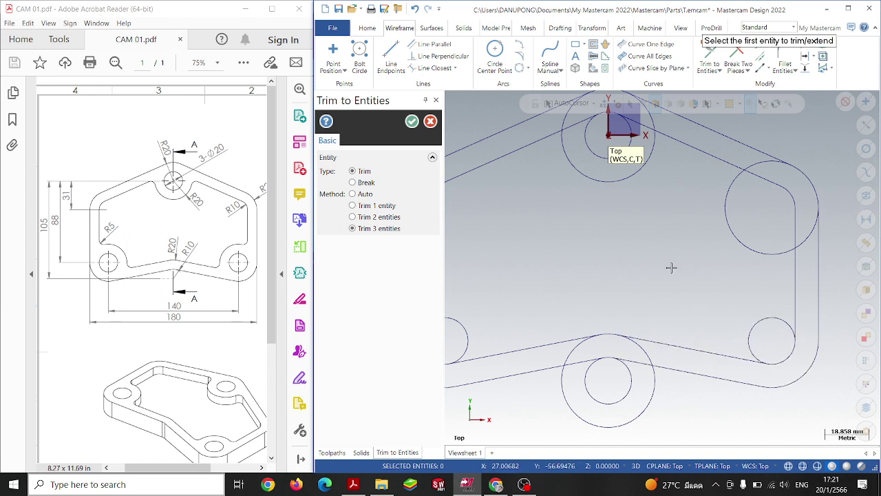
pyautogui.press('Escape')
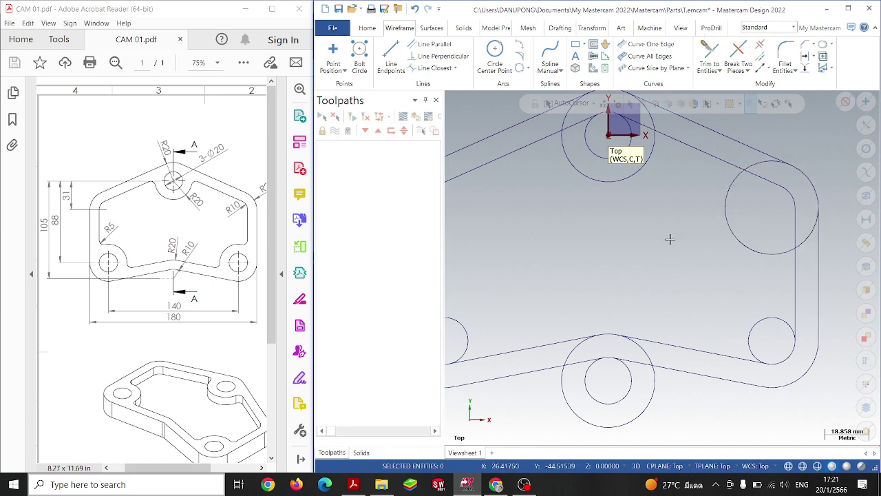
# Step: Trim the top-right slanted line, right vertical line and upper-right circle into a corner arc
pyautogui.click(710, 55)
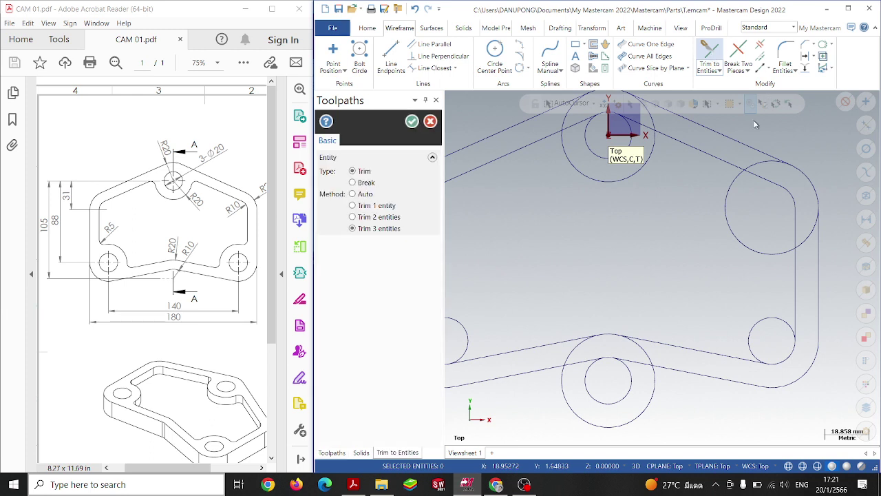
pyautogui.click(765, 153)
pyautogui.click(822, 256)
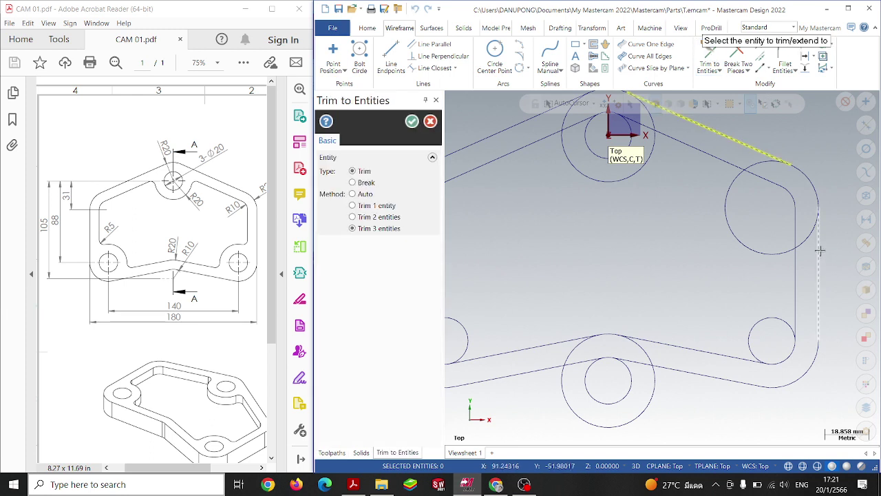
pyautogui.click(811, 191)
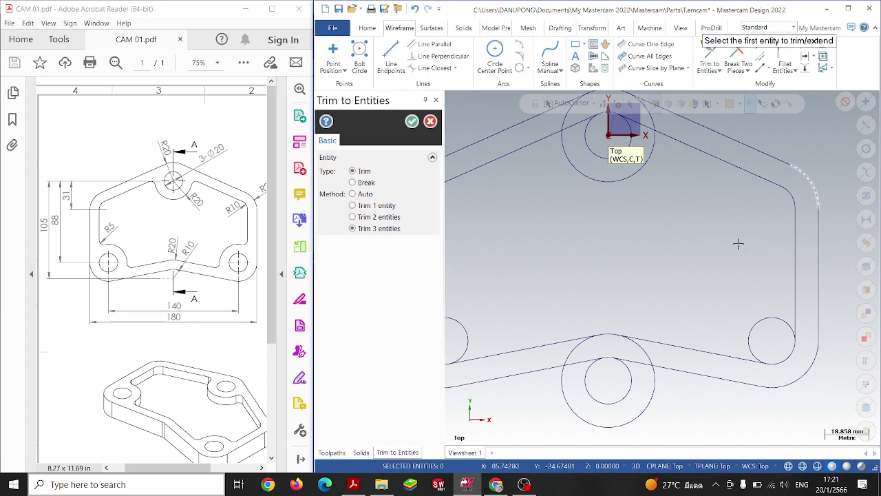
pyautogui.scroll(-1, 719, 255)
pyautogui.scroll(-1, 618, 275)
pyautogui.scroll(-1, 510, 306)
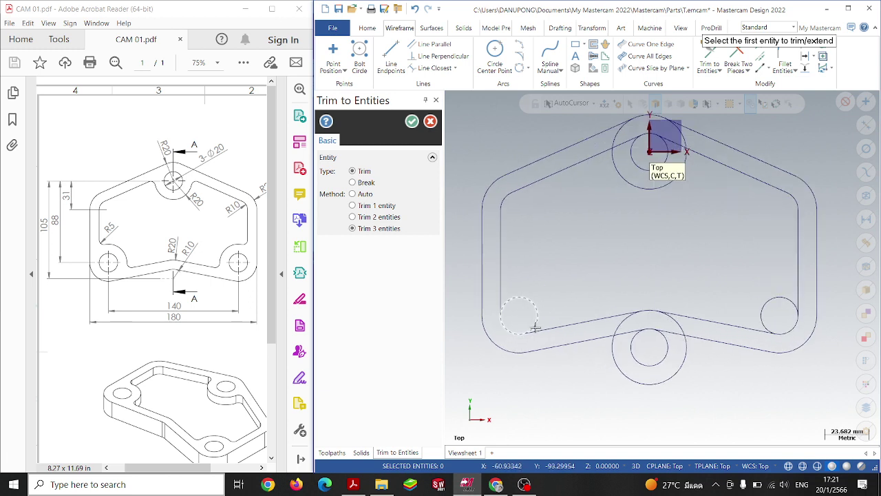
# Step: Draw 40 mm circles centred on the two lower holes
pyautogui.click(500, 56)
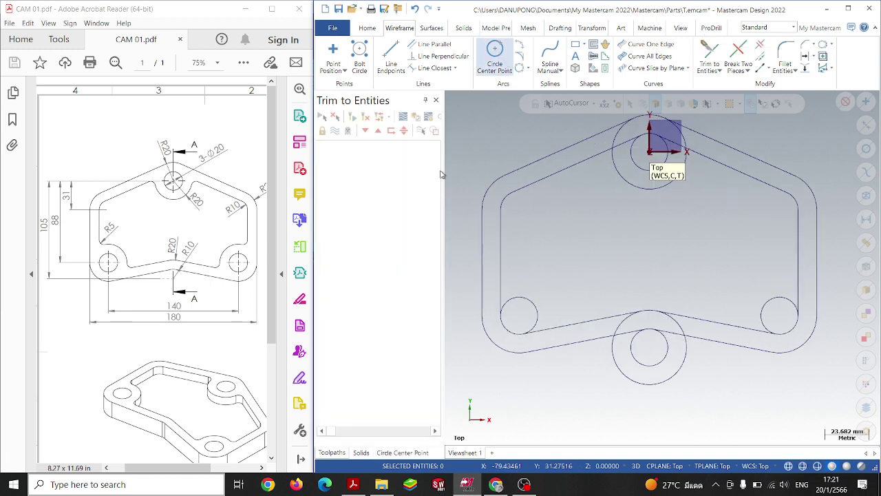
pyautogui.click(519, 316)
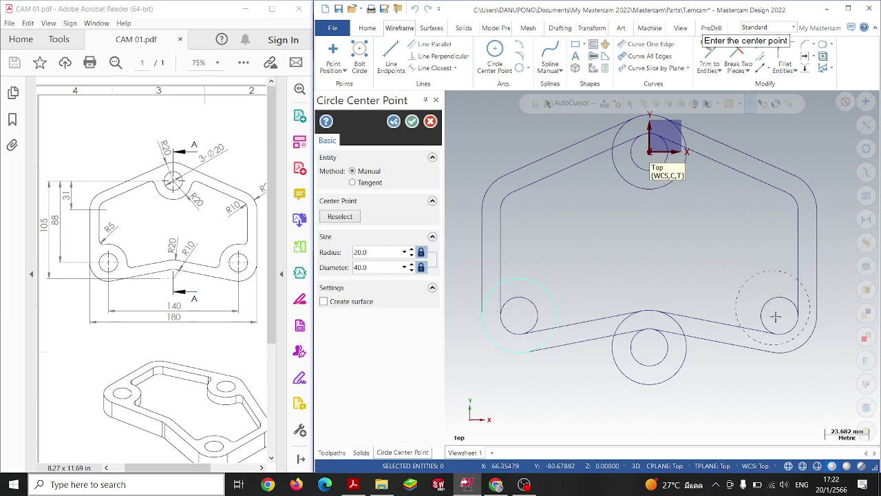
pyautogui.click(780, 318)
pyautogui.press('Escape')
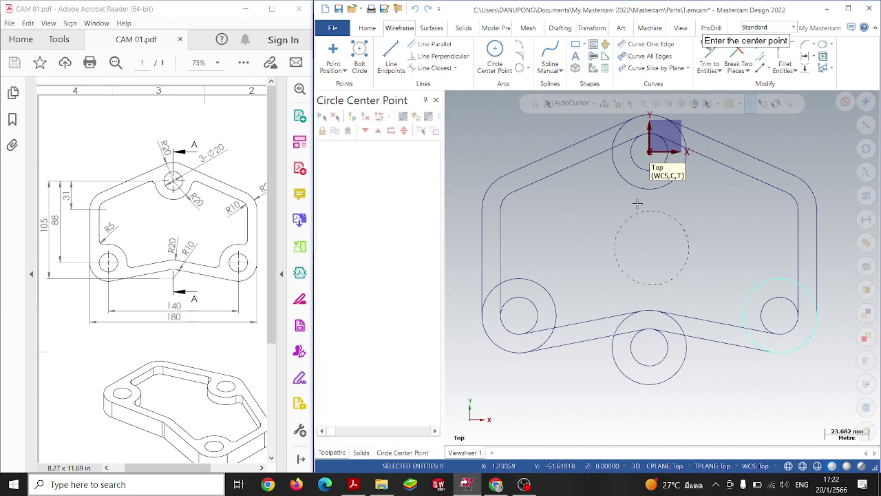
# Step: Trim the vertical side lines and lower circles into rounded bottom corner arcs
pyautogui.click(709, 59)
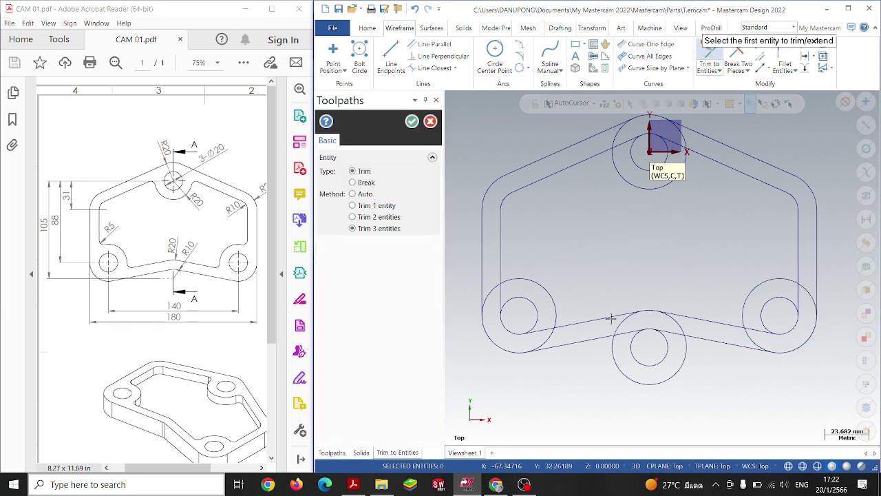
pyautogui.click(577, 327)
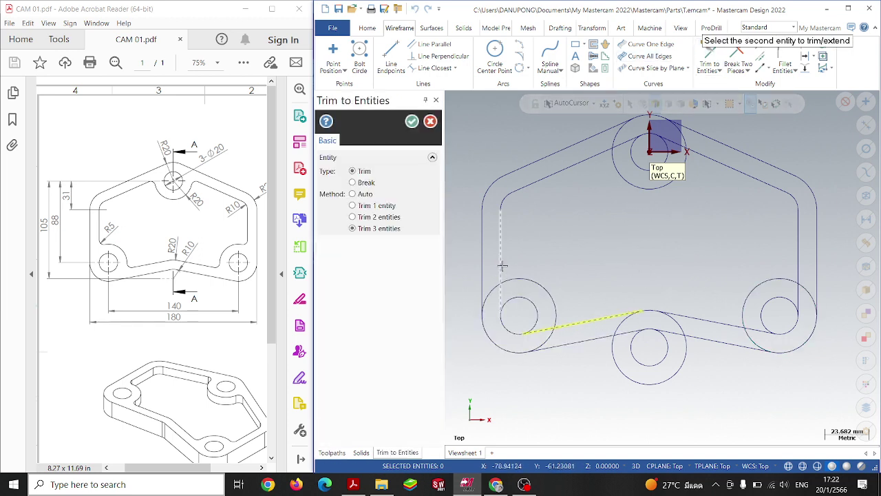
pyautogui.click(502, 263)
pyautogui.click(539, 286)
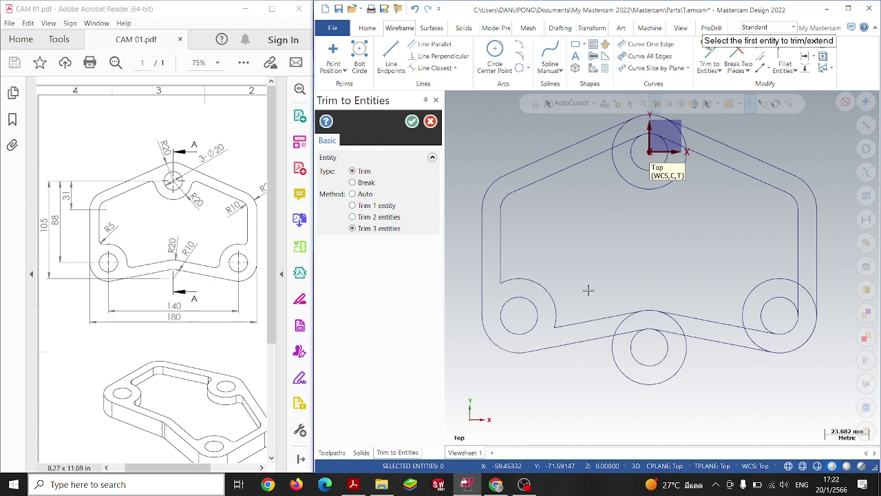
pyautogui.click(797, 267)
pyautogui.click(750, 295)
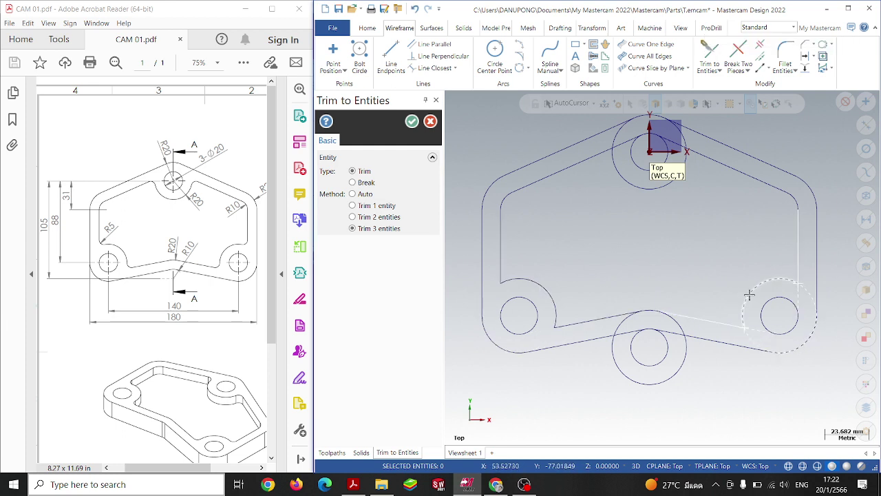
# Step: Trim the two sloped bottom lines so they meet at the bottom point
pyautogui.click(689, 320)
pyautogui.click(604, 318)
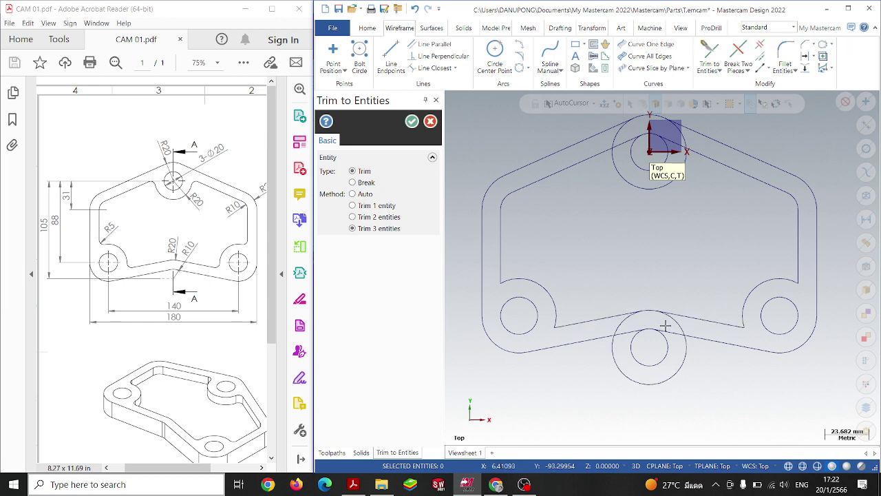
pyautogui.click(654, 312)
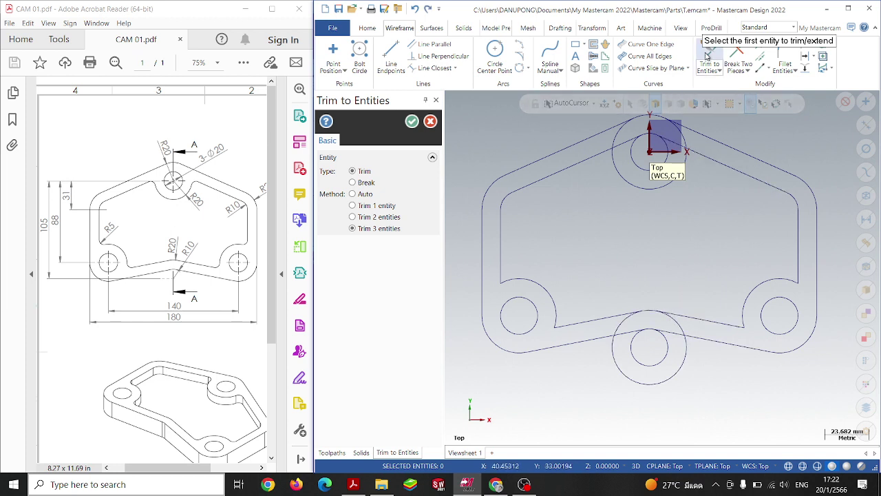
pyautogui.click(702, 316)
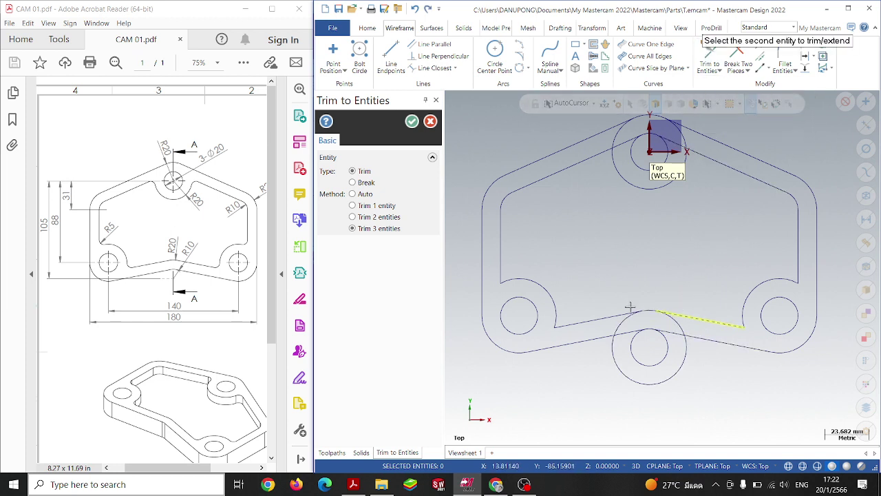
pyautogui.click(616, 315)
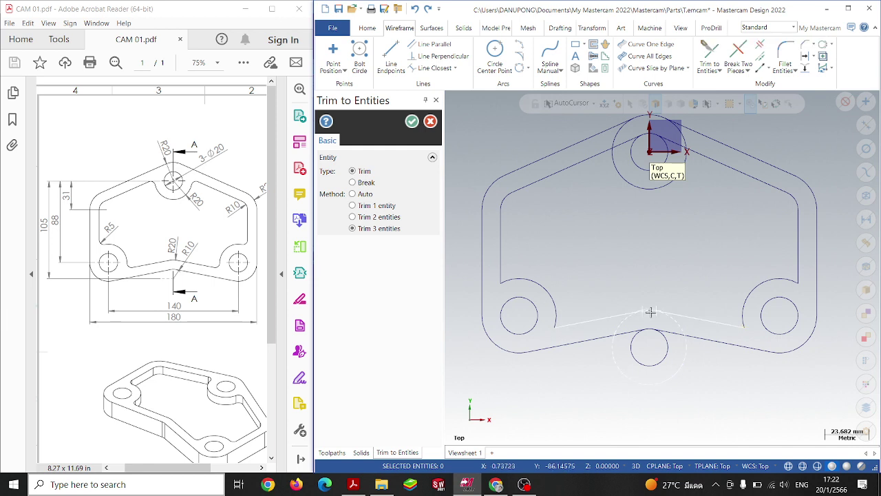
pyautogui.click(650, 312)
# Step: Trim the small bottom circle into an arc joining the two lower sloped lines
pyautogui.scroll(-1, 684, 376)
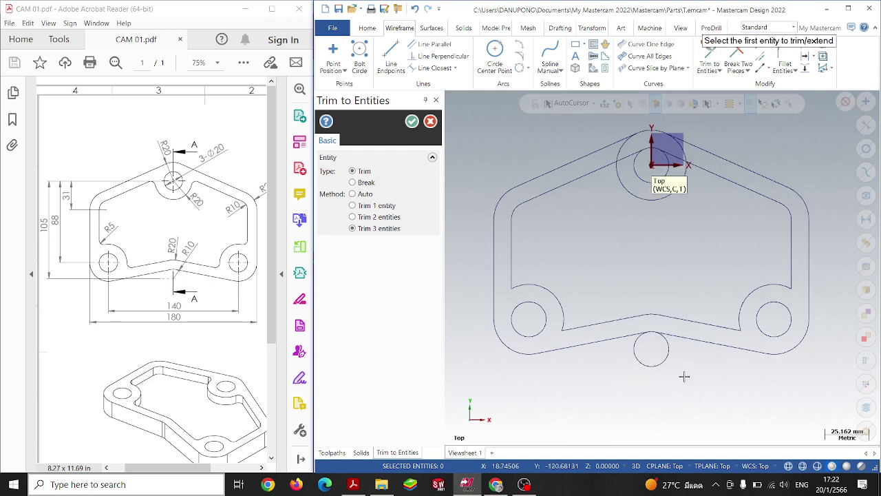
pyautogui.click(717, 345)
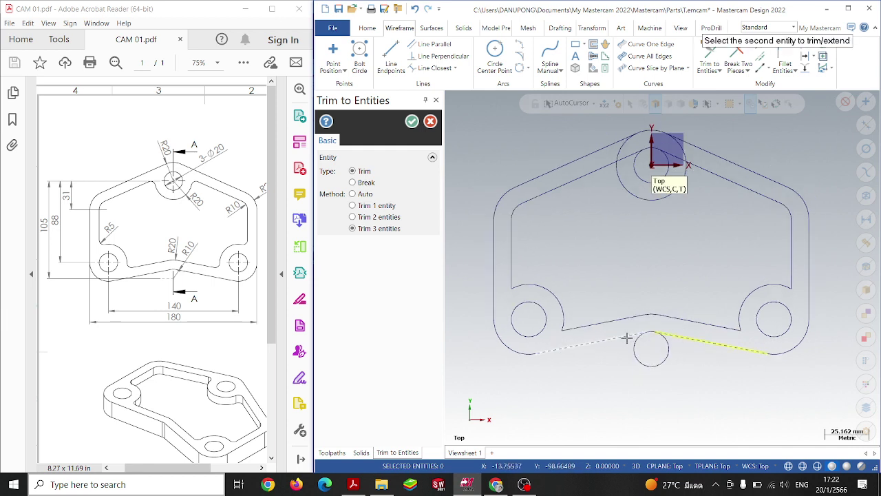
pyautogui.click(642, 338)
pyautogui.scroll(1, 643, 338)
pyautogui.scroll(2, 642, 336)
pyautogui.scroll(2, 641, 336)
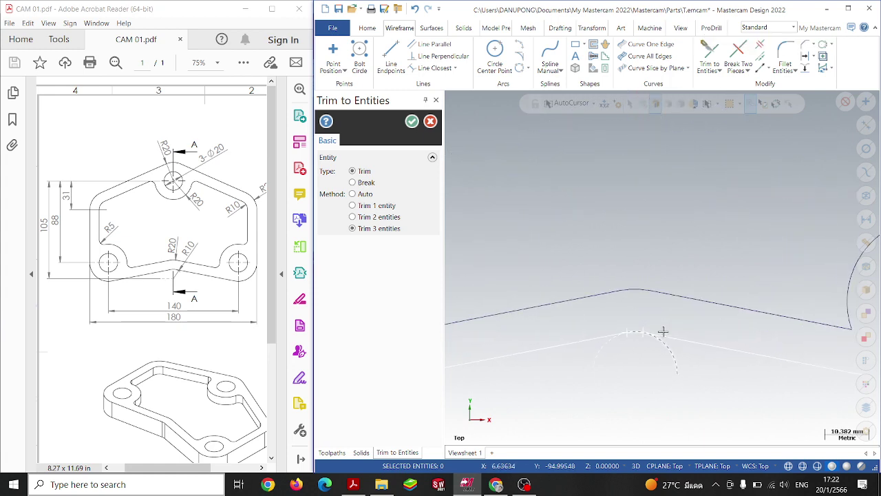
pyautogui.scroll(1, 623, 336)
pyautogui.click(620, 337)
pyautogui.scroll(-2, 634, 358)
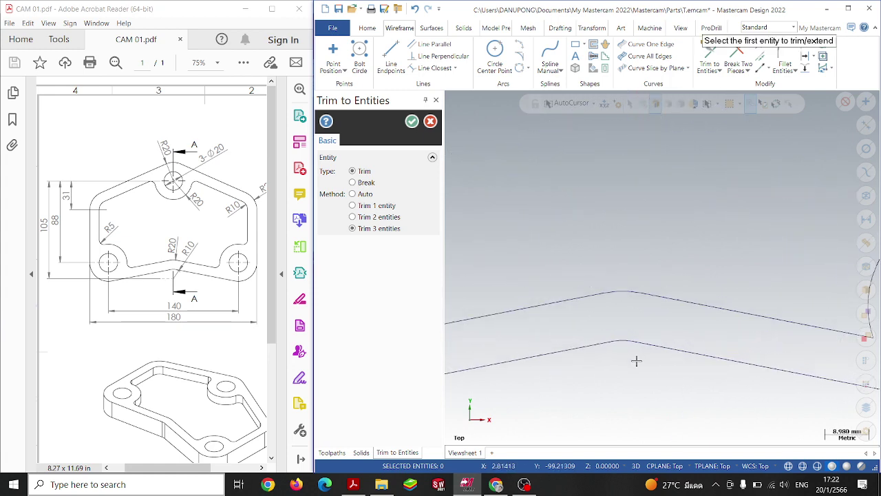
pyautogui.scroll(-2, 640, 358)
pyautogui.scroll(-2, 640, 358)
pyautogui.scroll(-1, 670, 381)
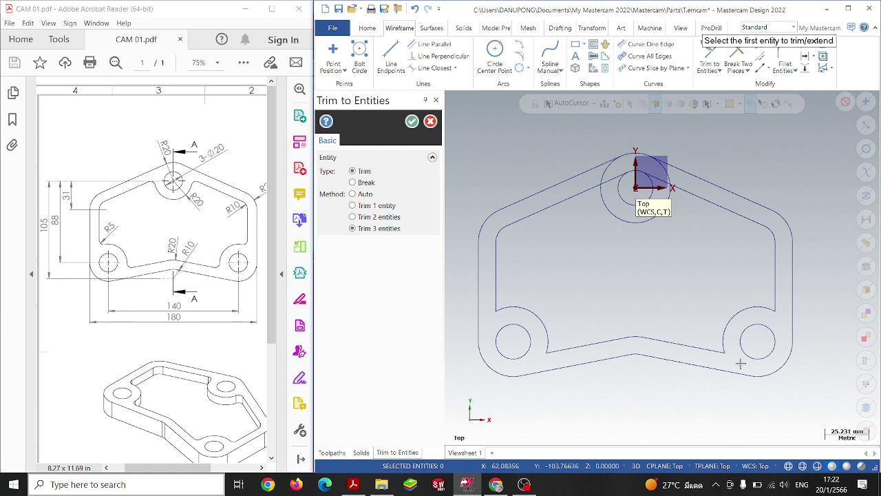
pyautogui.scroll(1, 659, 141)
pyautogui.scroll(1, 655, 169)
pyautogui.scroll(1, 674, 211)
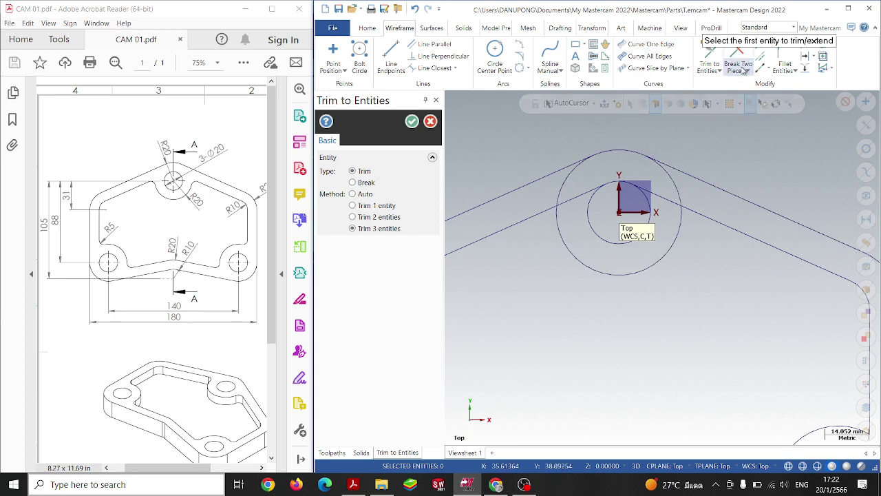
# Step: Trim the upper lines to the large top circle, rounding the peak
pyautogui.click(688, 169)
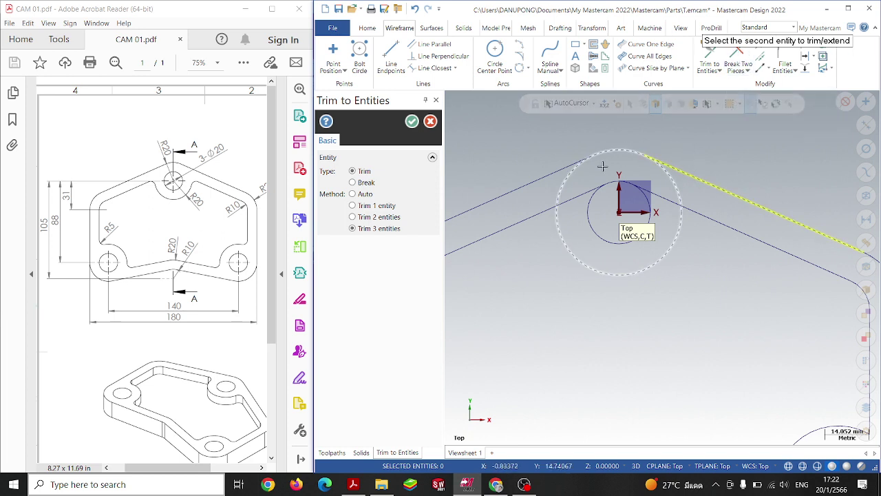
pyautogui.click(601, 158)
pyautogui.click(601, 157)
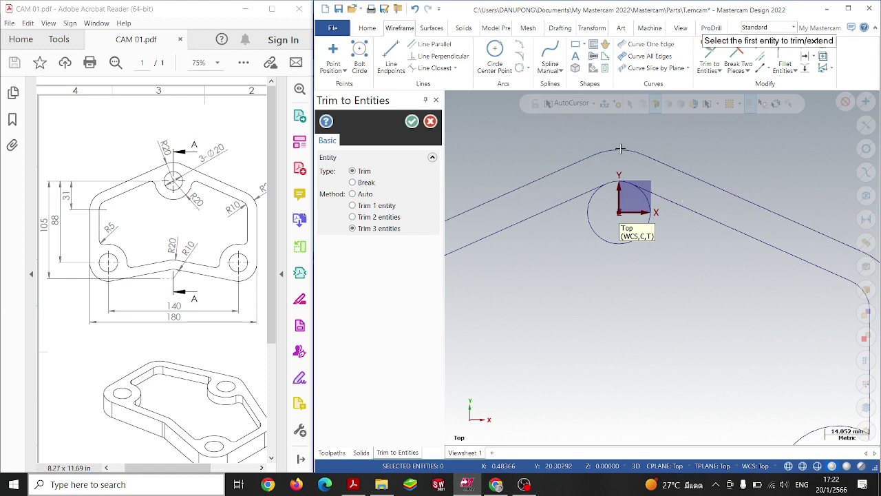
# Step: Draw a 40 mm circle at the origin and trim it with the upper lines into an R20 notch
pyautogui.click(493, 57)
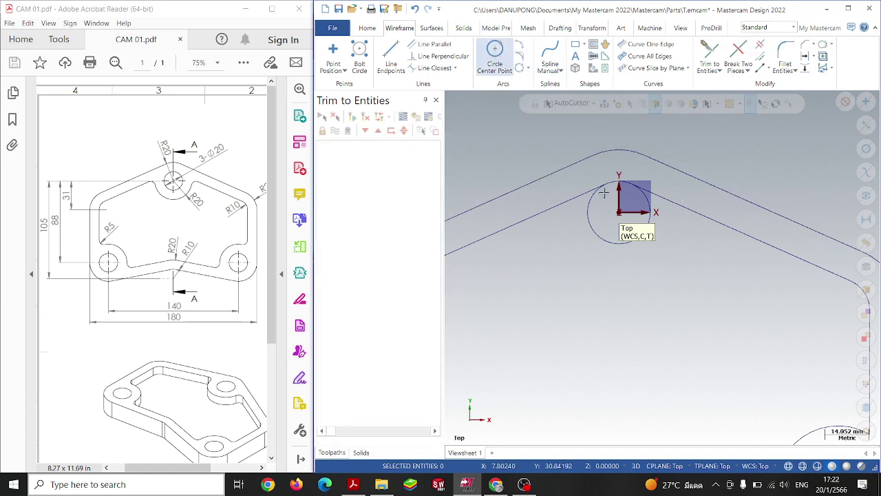
pyautogui.click(623, 221)
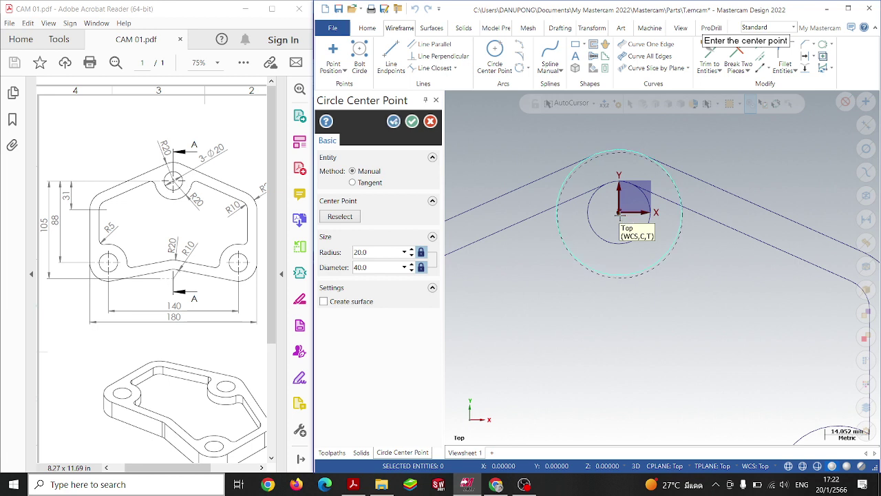
pyautogui.click(707, 55)
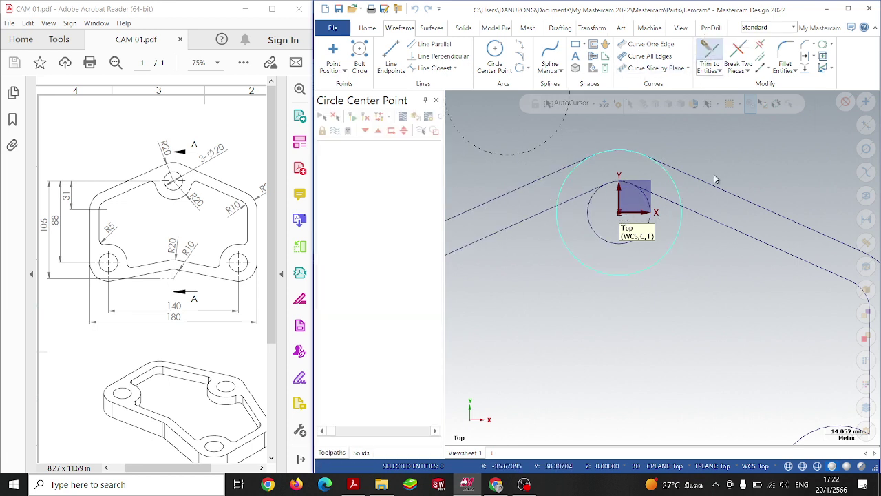
pyautogui.click(694, 212)
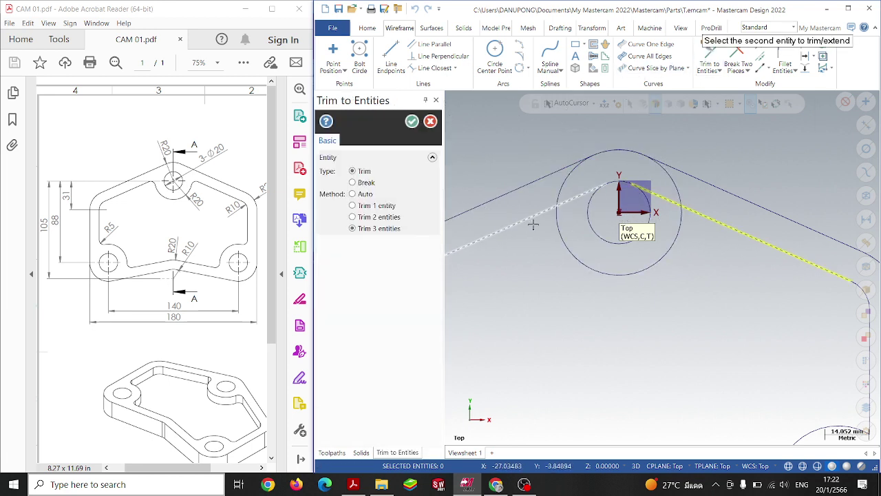
pyautogui.click(527, 223)
pyautogui.click(610, 274)
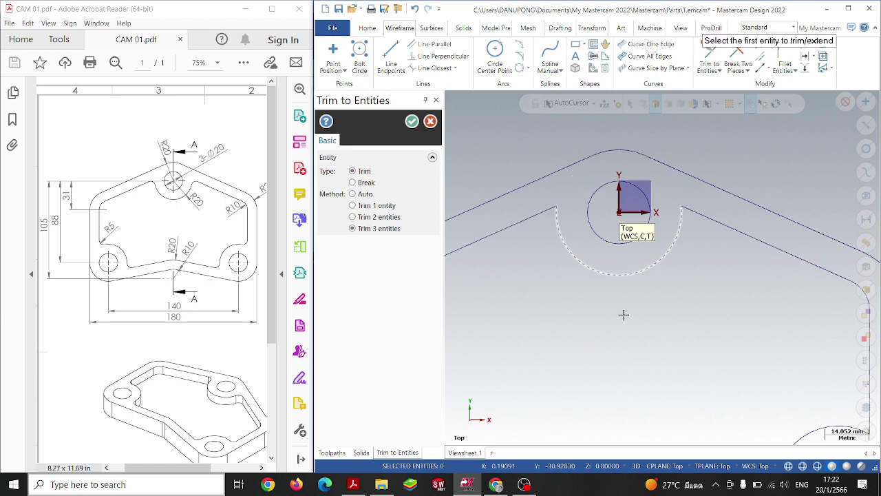
pyautogui.scroll(2, 624, 314)
pyautogui.scroll(-2, 624, 318)
pyautogui.scroll(-2, 624, 324)
pyautogui.scroll(-1, 624, 351)
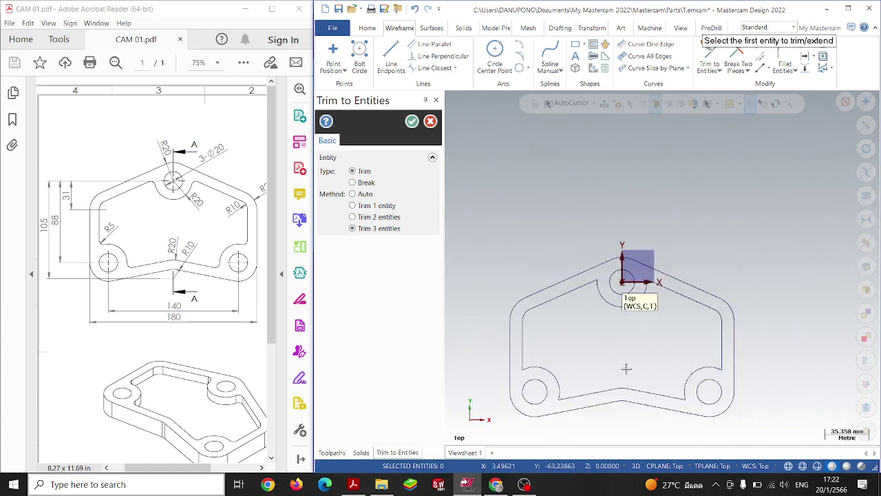
pyautogui.scroll(1, 607, 428)
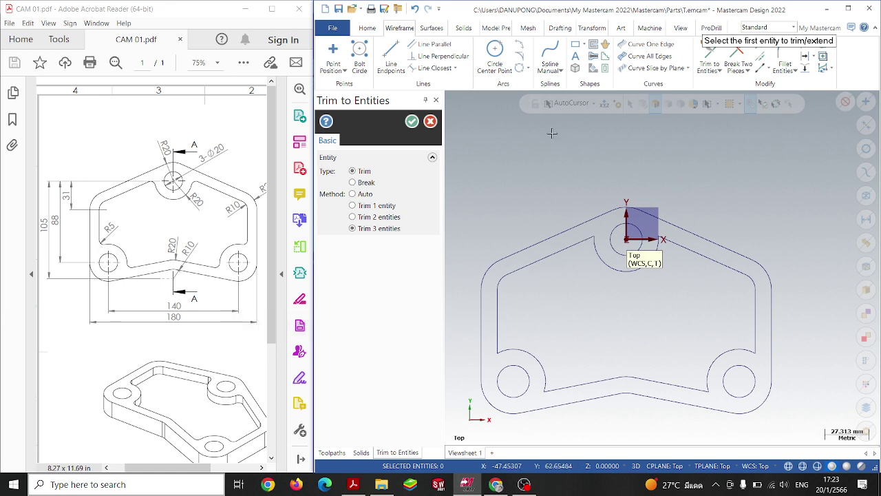
# Step: Add radius 5 tangent arcs at the notch, lower-right and lower-left corners
pyautogui.click(519, 55)
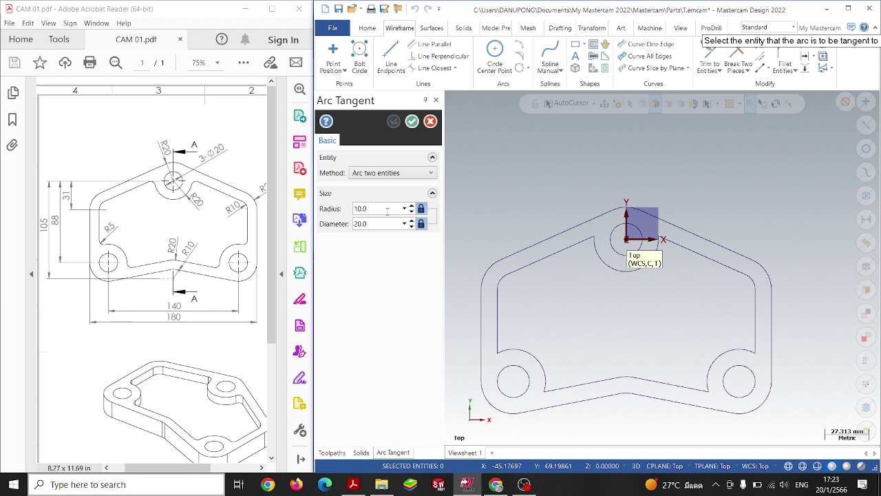
pyautogui.click(387, 209)
pyautogui.write('5')
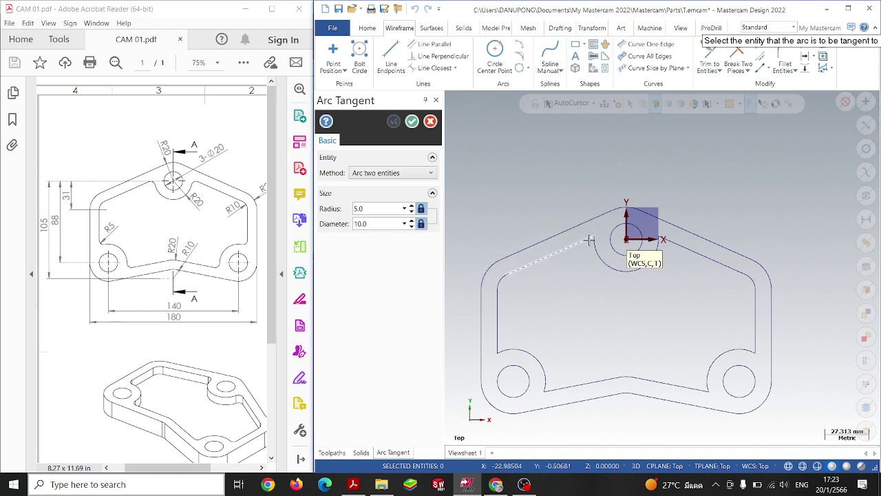
pyautogui.click(590, 246)
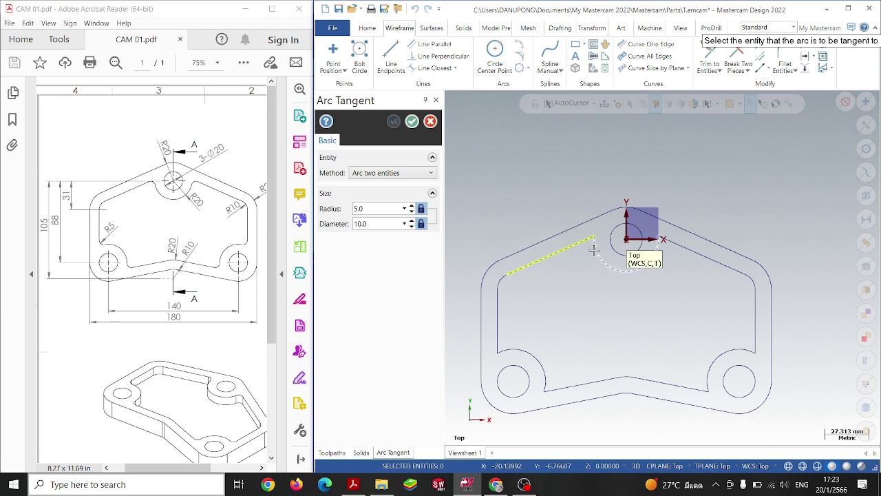
pyautogui.click(663, 248)
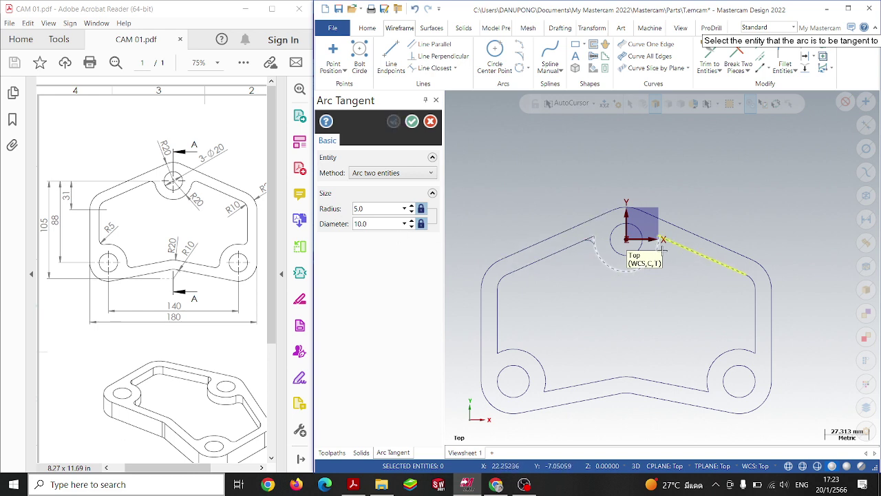
pyautogui.click(738, 351)
pyautogui.click(708, 382)
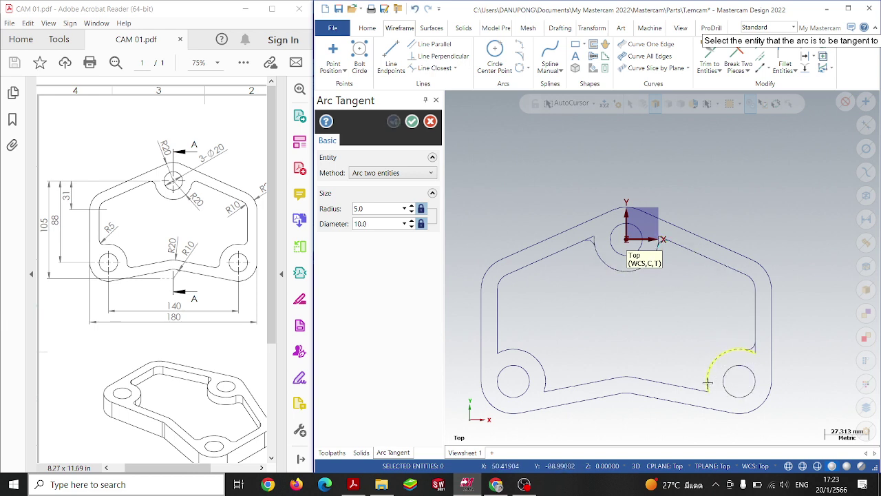
pyautogui.click(562, 388)
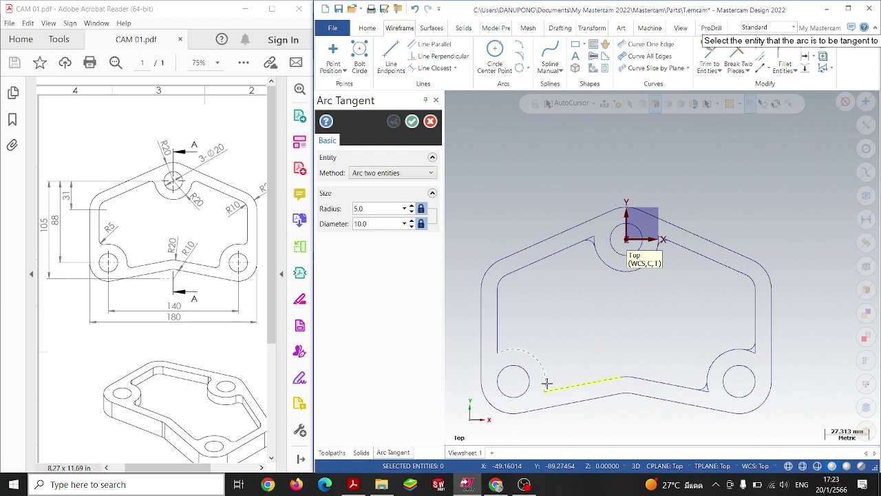
pyautogui.click(502, 341)
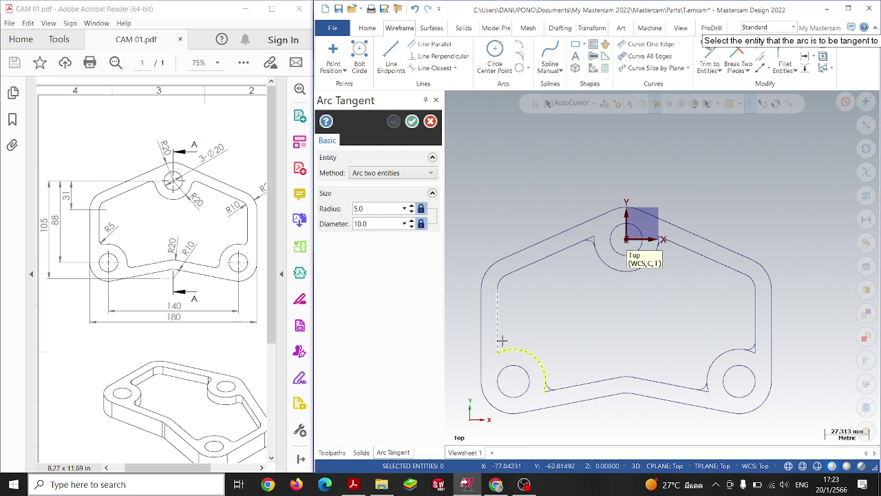
pyautogui.click(412, 121)
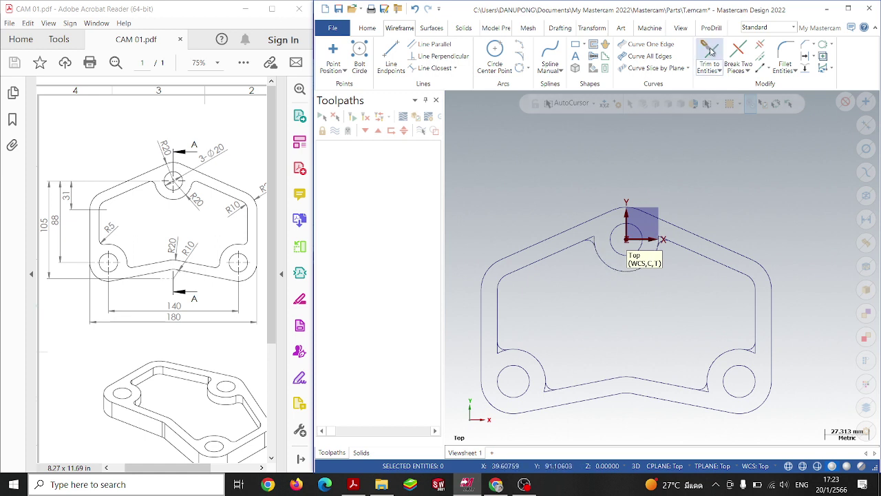
# Step: Trim the lines on both sides of the notch back to the notch arc
pyautogui.click(713, 48)
pyautogui.scroll(1, 606, 279)
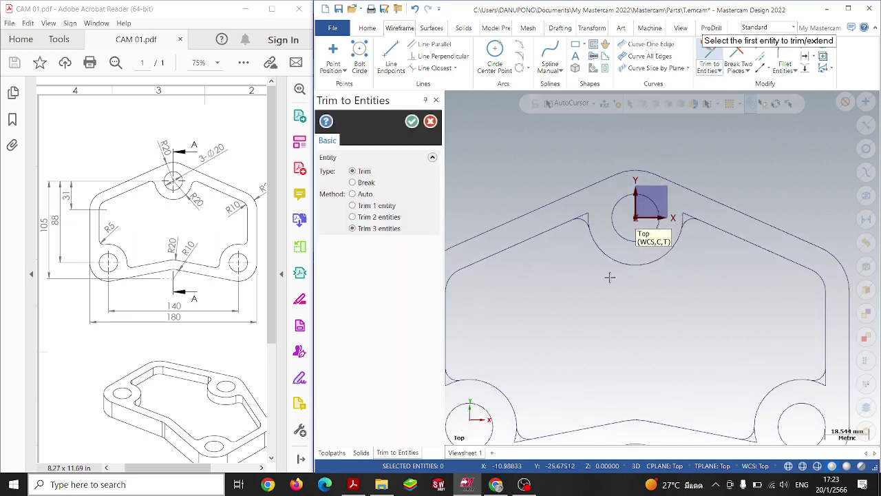
pyautogui.scroll(1, 605, 279)
pyautogui.click(540, 231)
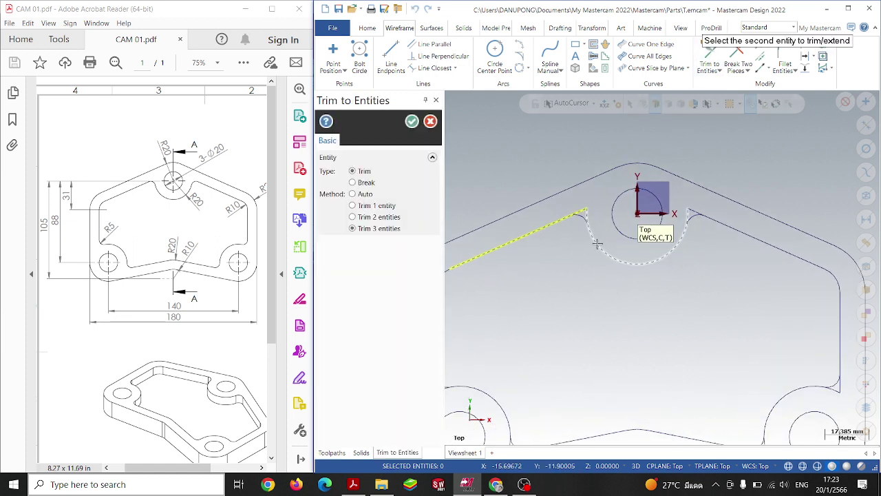
pyautogui.click(595, 245)
pyautogui.click(585, 224)
pyautogui.click(691, 234)
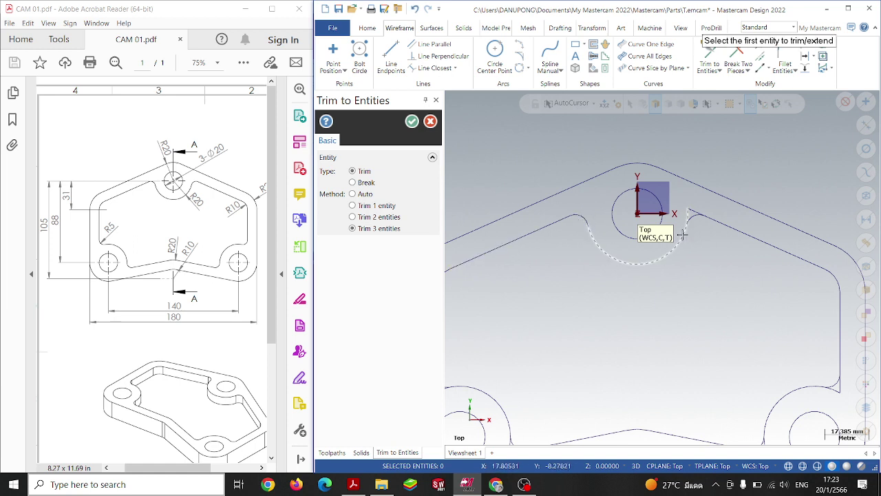
pyautogui.click(712, 222)
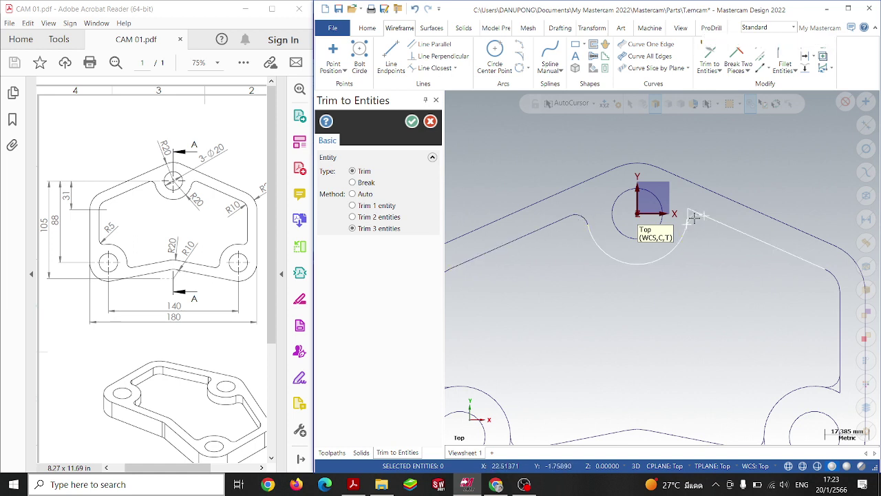
pyautogui.click(692, 224)
# Step: Trim the right vertical line and lower-right arc so they meet cleanly
pyautogui.click(839, 365)
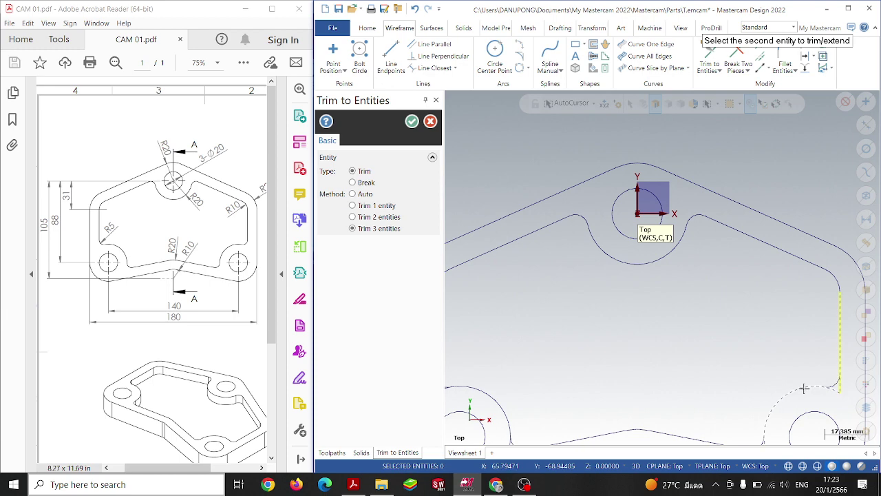
pyautogui.click(832, 386)
pyautogui.scroll(-1, 813, 382)
pyautogui.scroll(-1, 789, 374)
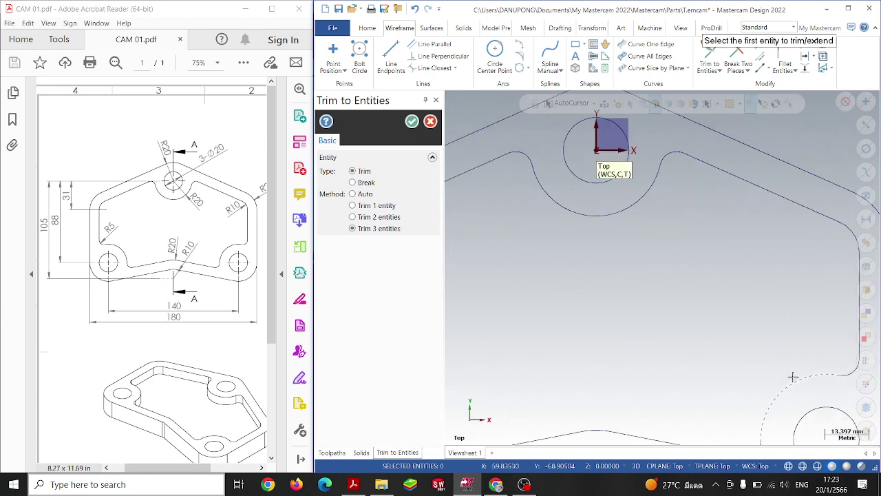
pyautogui.scroll(-1, 794, 389)
pyautogui.scroll(1, 792, 387)
pyautogui.scroll(1, 781, 377)
pyautogui.scroll(1, 770, 367)
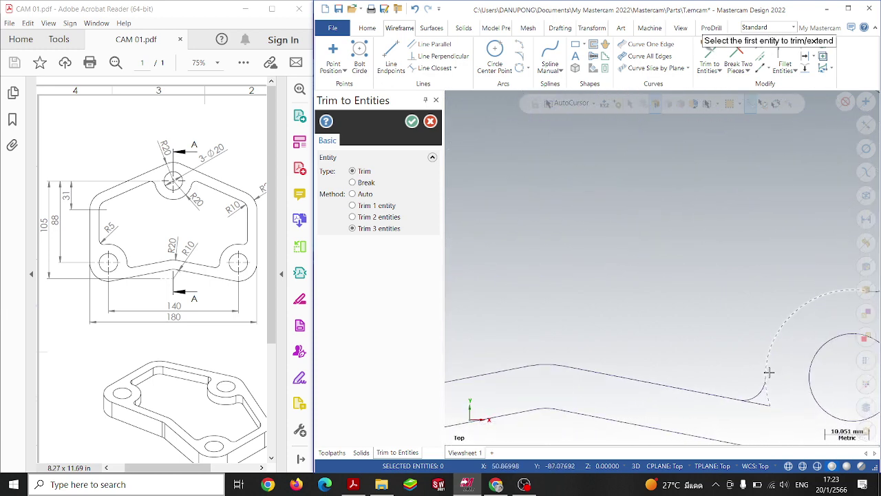
pyautogui.click(767, 364)
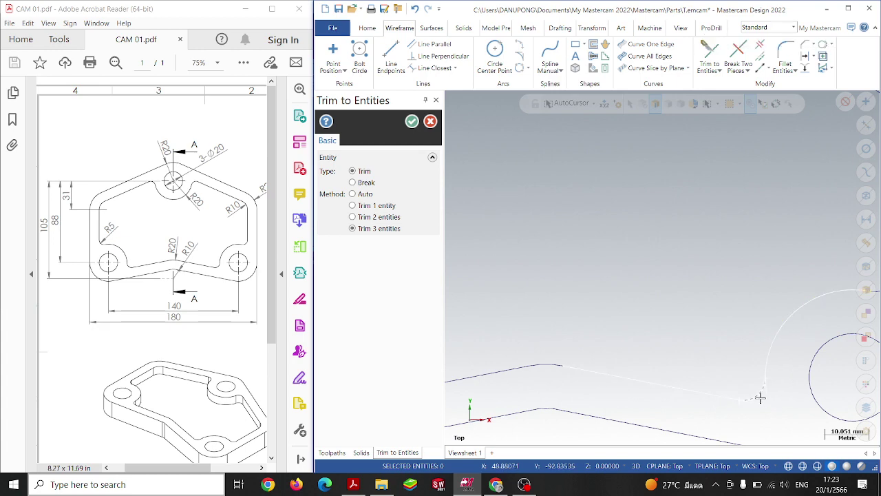
pyautogui.scroll(-1, 669, 394)
pyautogui.scroll(-1, 643, 380)
pyautogui.scroll(-1, 523, 389)
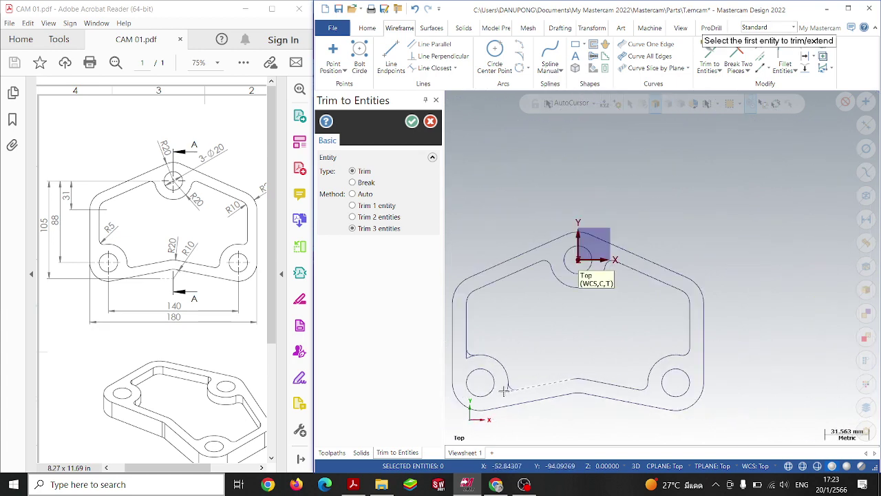
pyautogui.scroll(2, 506, 385)
# Step: Trim the lower-left arc, bottom line and left vertical line into a clean corner
pyautogui.click(509, 369)
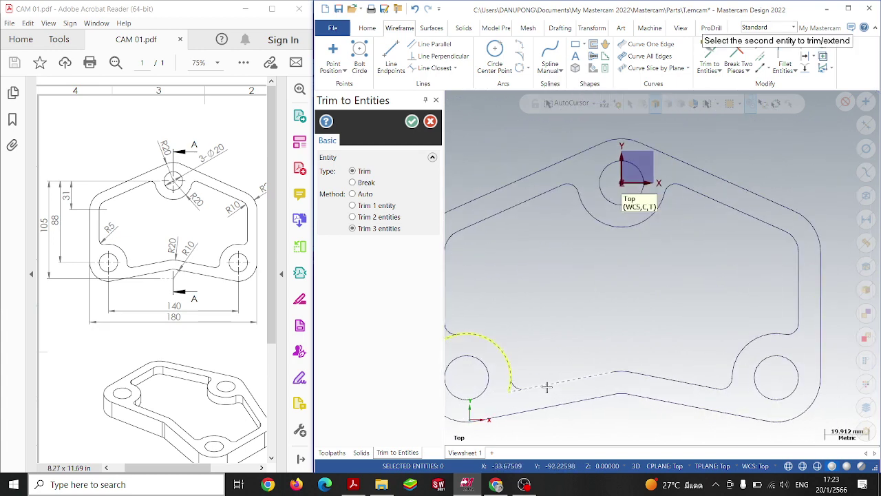
pyautogui.click(515, 388)
pyautogui.scroll(-2, 512, 389)
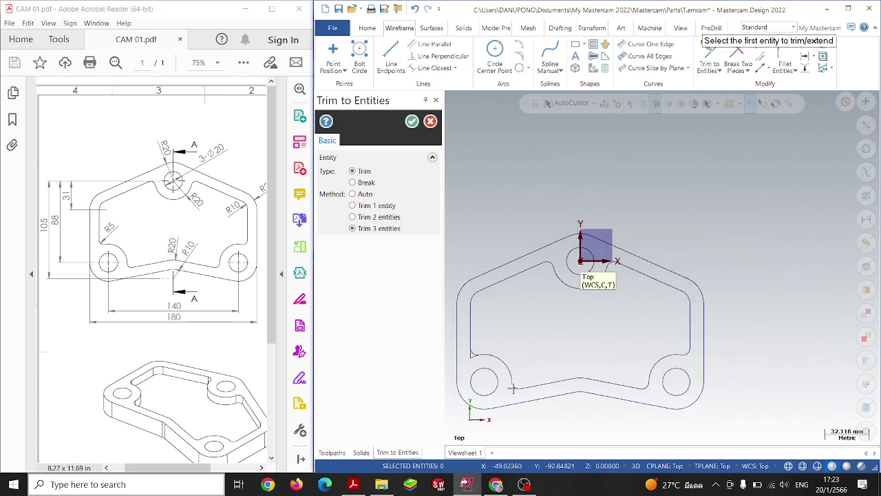
pyautogui.scroll(-1, 512, 389)
pyautogui.click(478, 342)
pyautogui.click(494, 359)
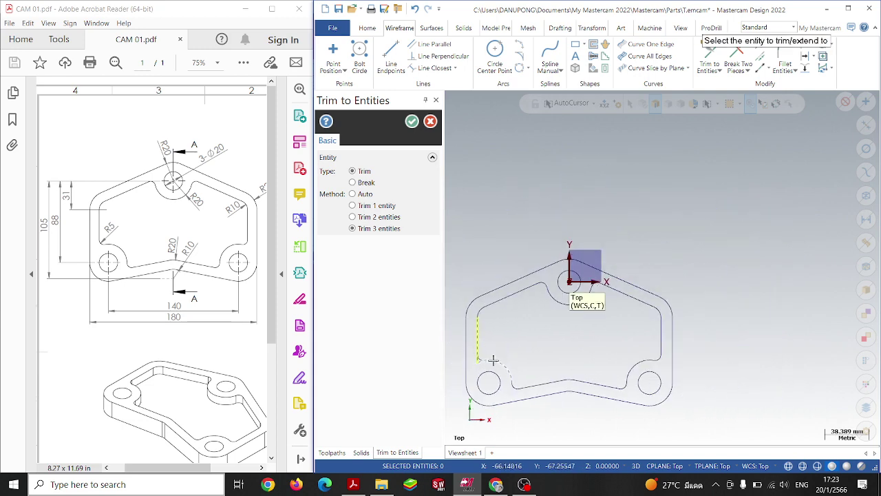
pyautogui.scroll(2, 484, 364)
pyautogui.scroll(3, 484, 364)
pyautogui.click(473, 349)
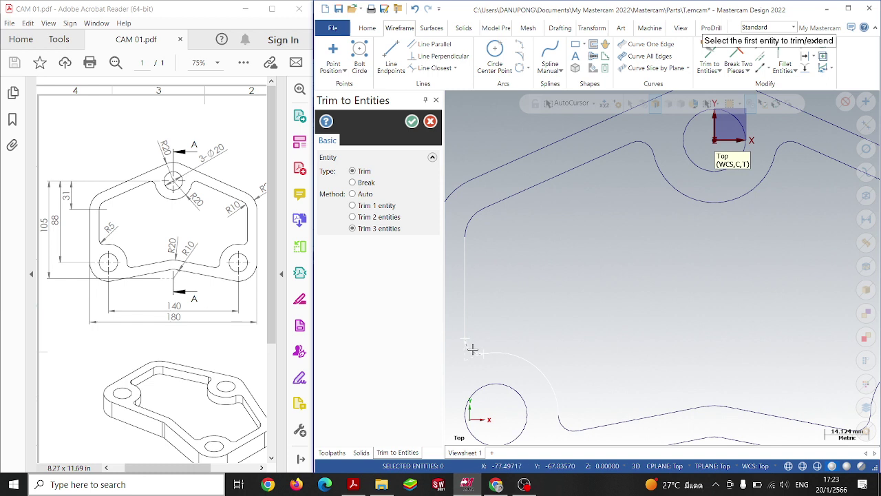
pyautogui.scroll(-2, 582, 360)
pyautogui.scroll(-2, 604, 344)
pyautogui.scroll(-1, 710, 365)
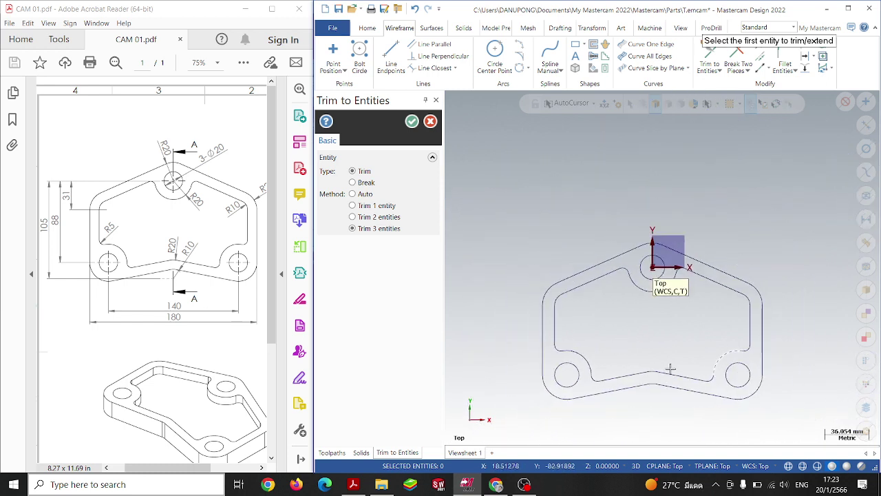
pyautogui.click(411, 122)
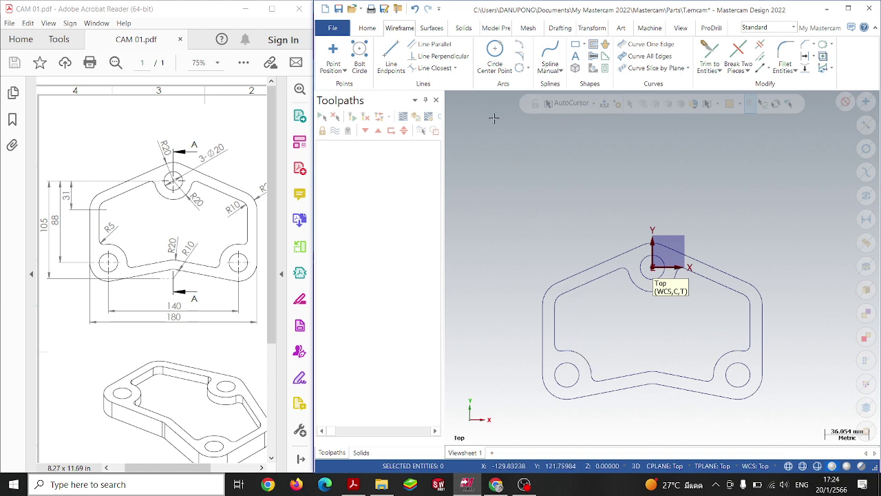
# Step: Switch the graphics view to Isometric (WCS)
pyautogui.rightClick(618, 164)
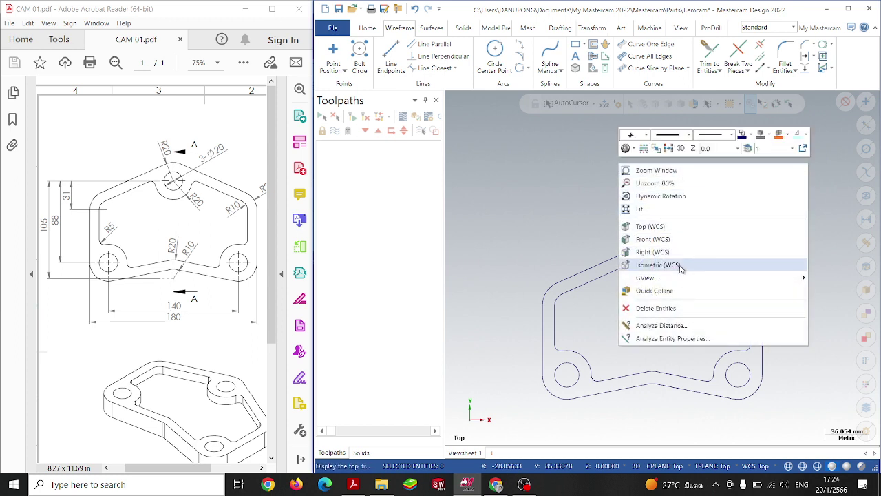
pyautogui.click(680, 267)
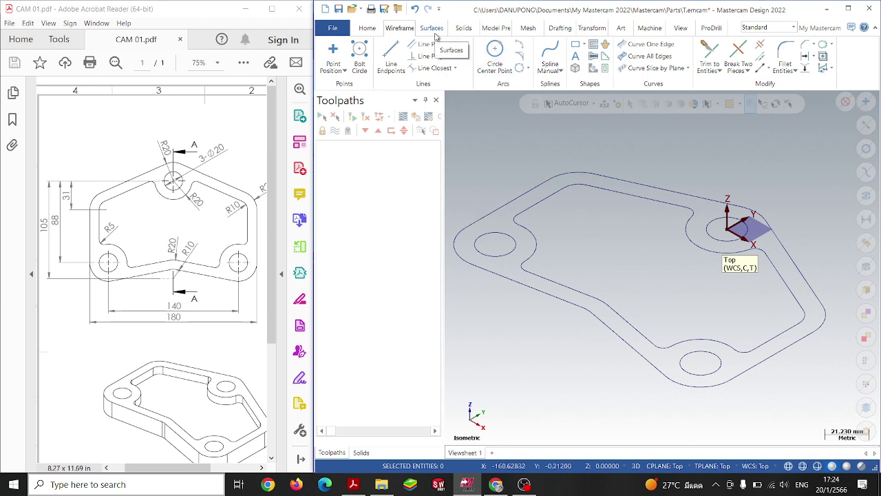
# Step: Extrude the outer outline chain 20 mm downward into a solid plate
pyautogui.click(463, 28)
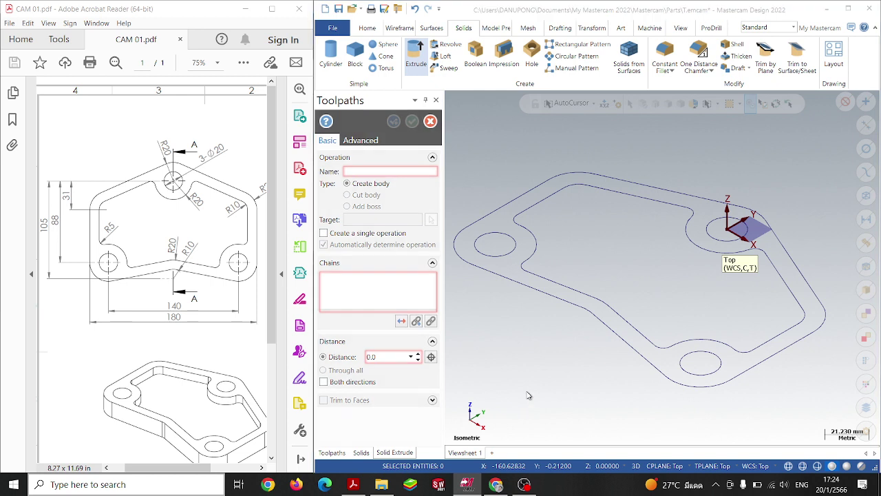
pyautogui.click(788, 250)
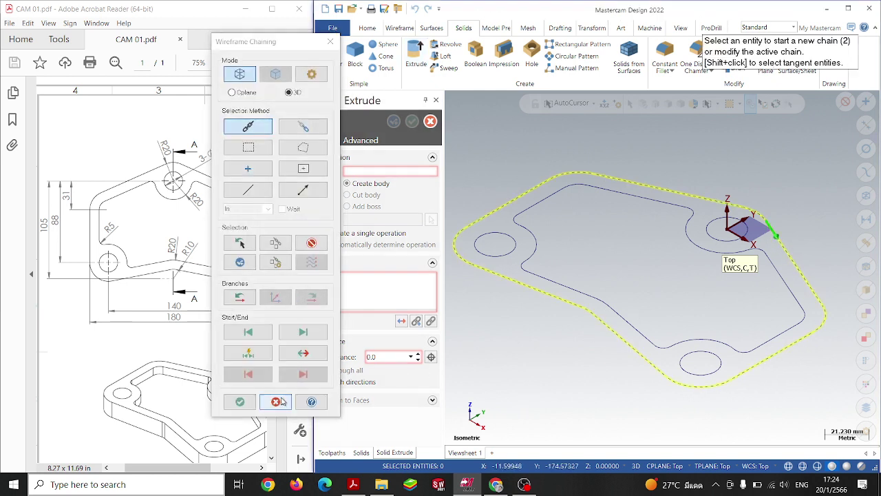
pyautogui.click(239, 401)
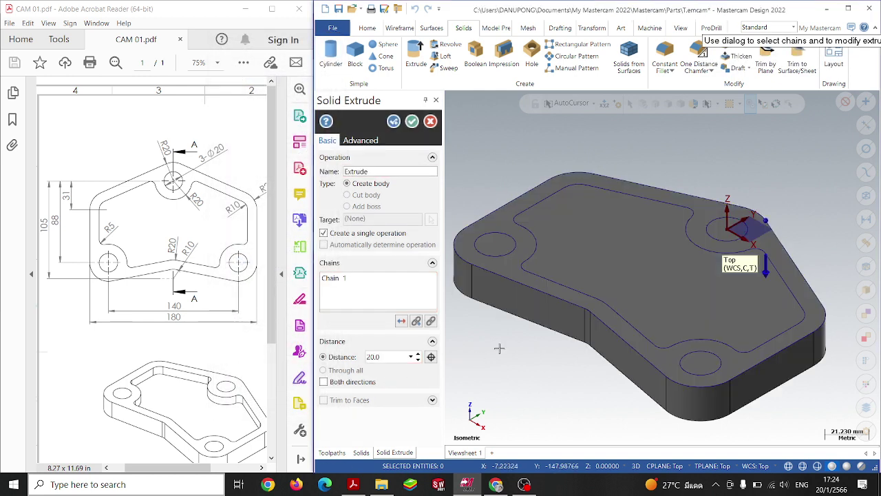
pyautogui.click(401, 322)
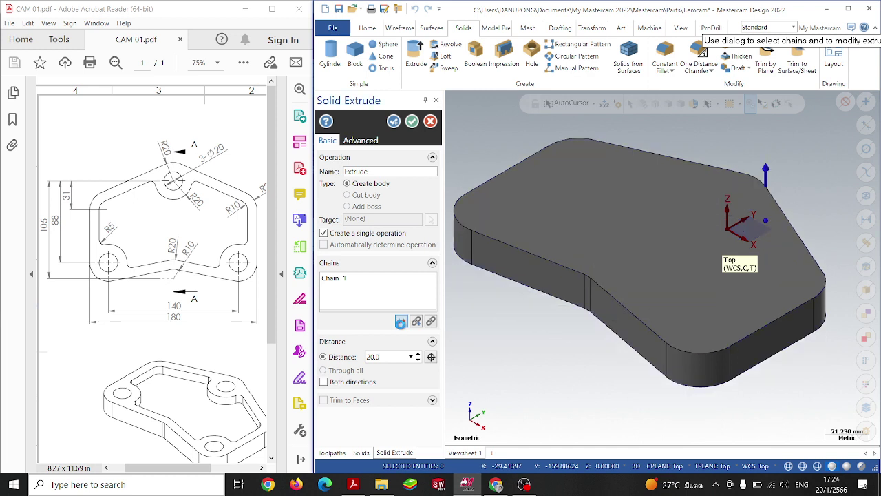
pyautogui.click(402, 322)
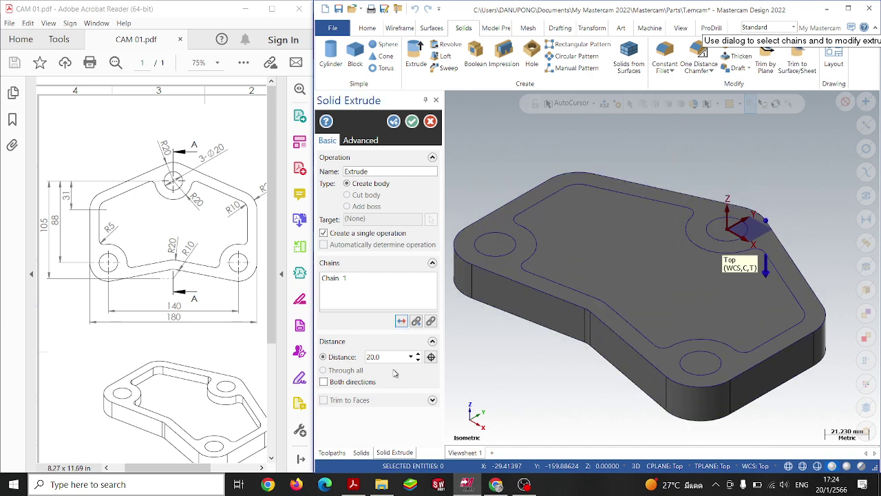
pyautogui.click(411, 122)
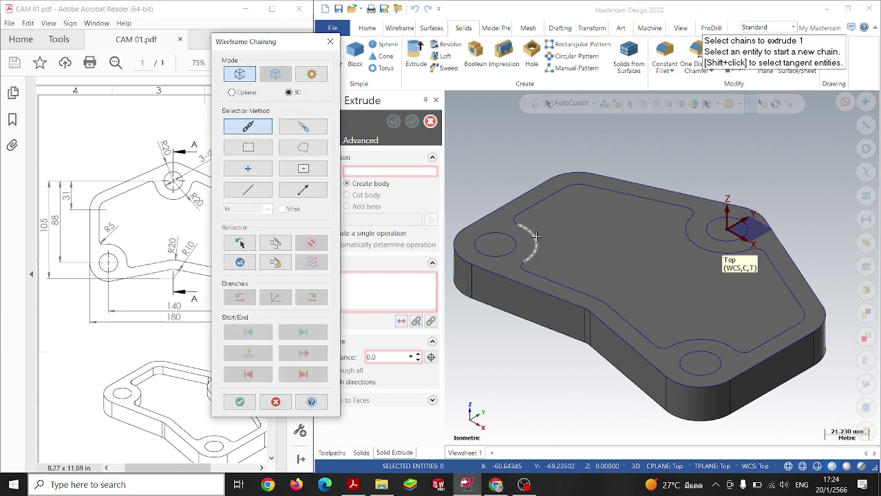
# Step: Extrude-cut the inner outline chain 10 mm deep into the plate
pyautogui.click(532, 237)
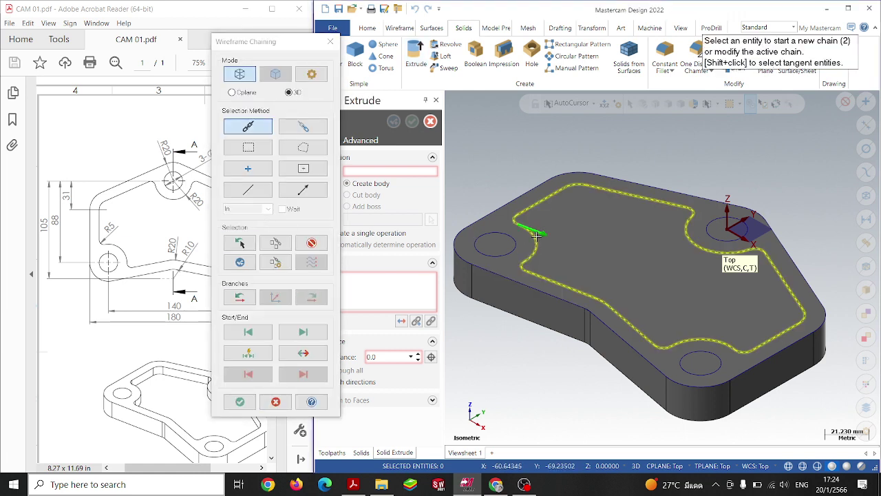
pyautogui.click(240, 402)
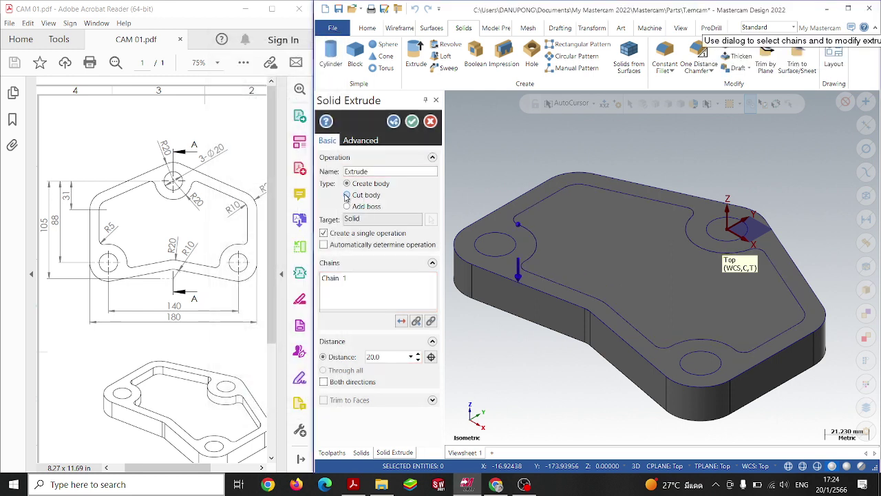
pyautogui.click(346, 196)
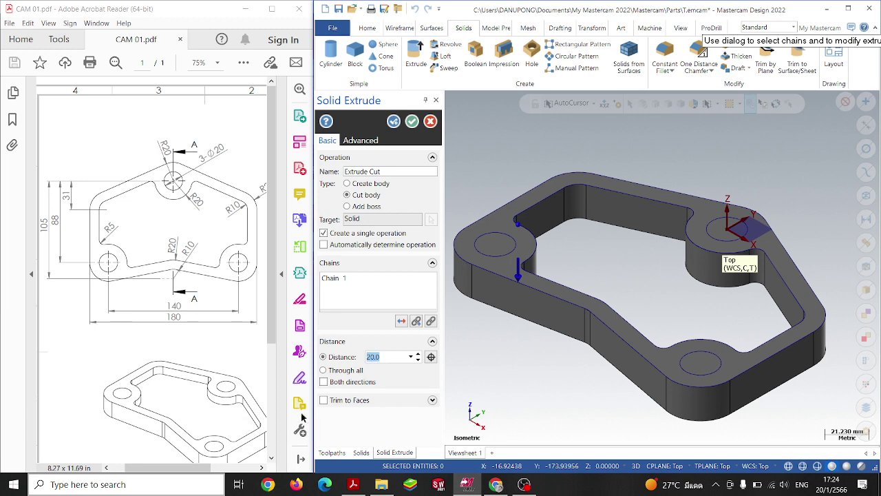
pyautogui.click(261, 468)
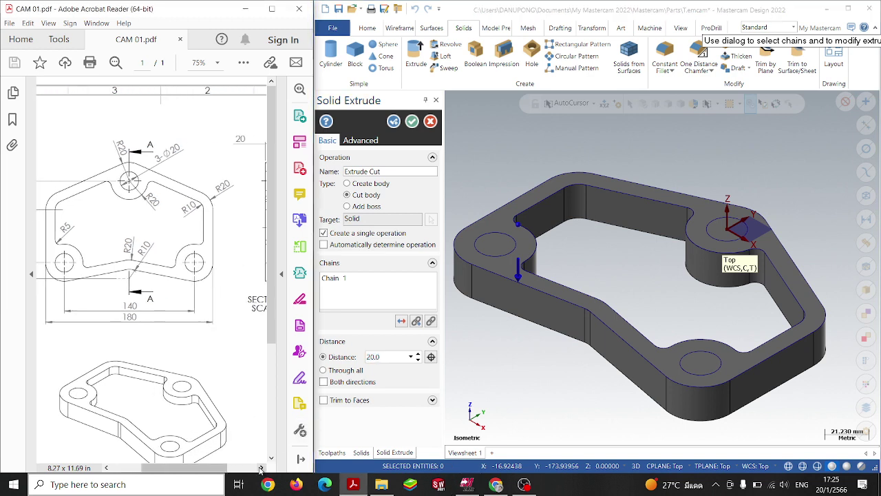
pyautogui.hscroll(3, 243, 395)
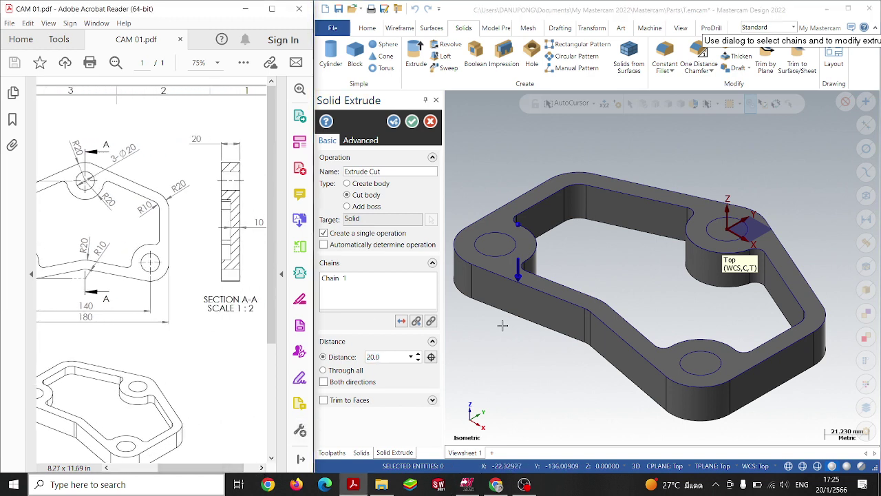
pyautogui.click(386, 360)
pyautogui.write('10')
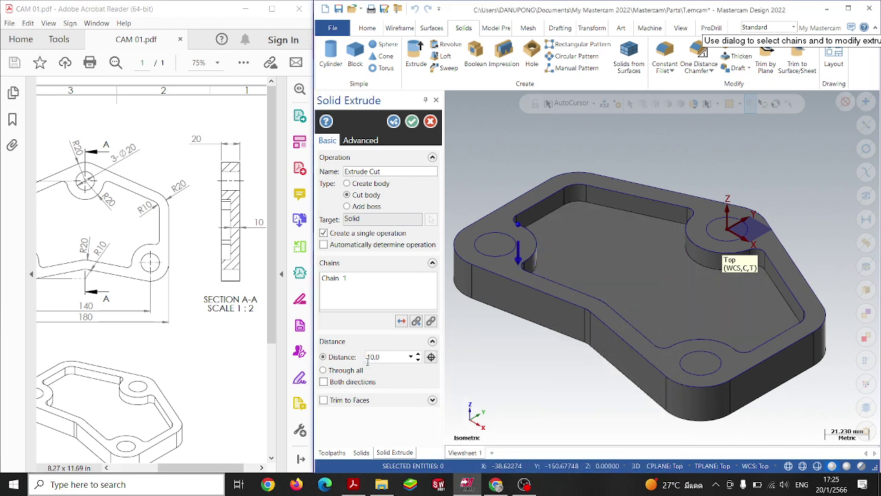
pyautogui.click(393, 122)
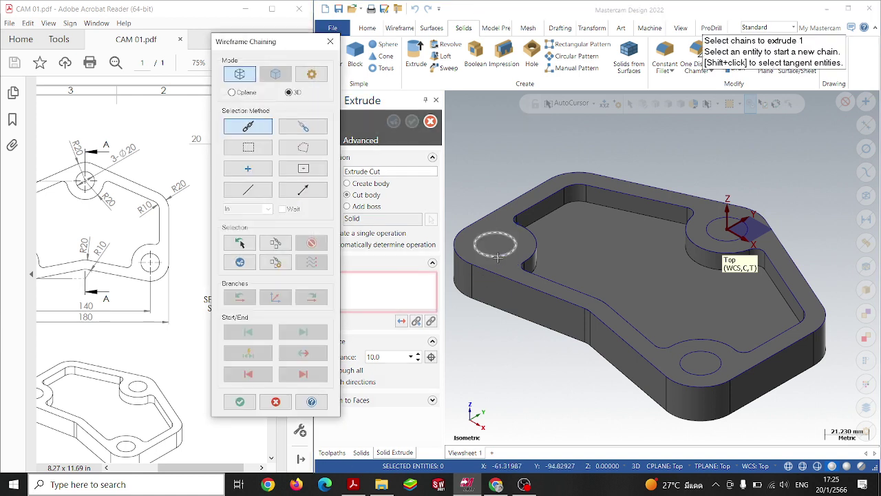
# Step: Extrude-cut the left, right and bottom hole circles 20 mm through the plate
pyautogui.click(497, 255)
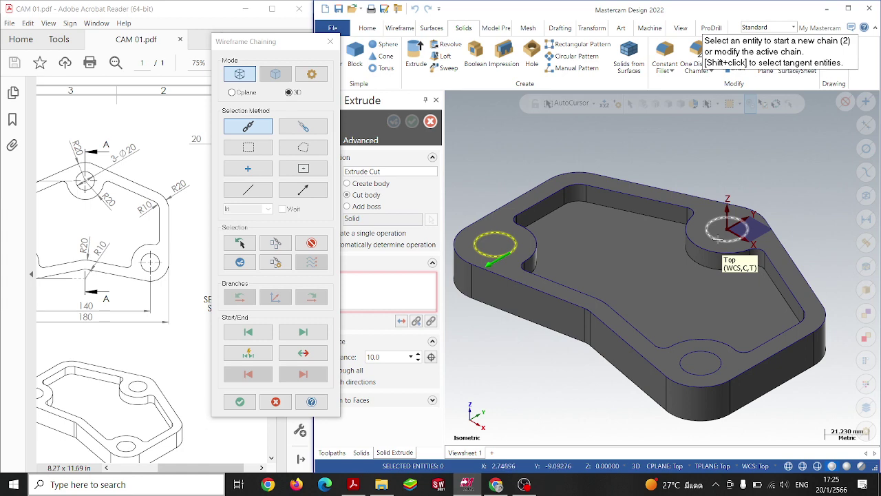
pyautogui.click(718, 236)
pyautogui.click(721, 357)
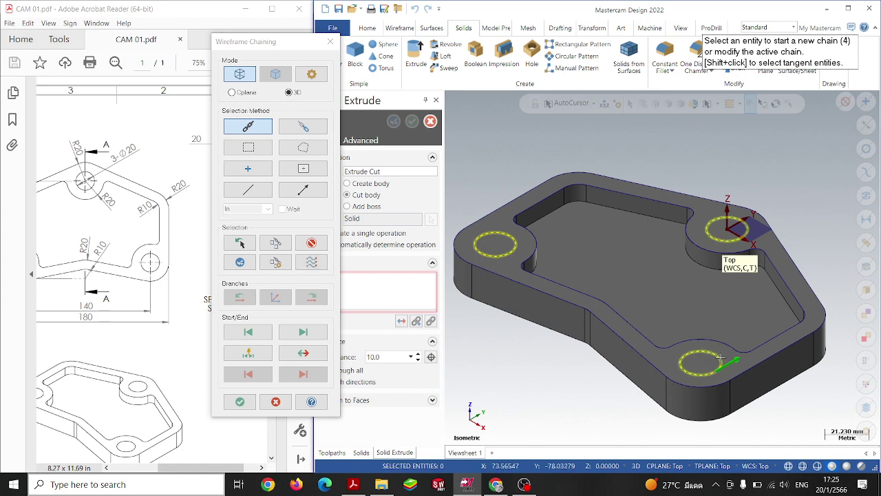
pyautogui.click(239, 402)
pyautogui.doubleClick(392, 357)
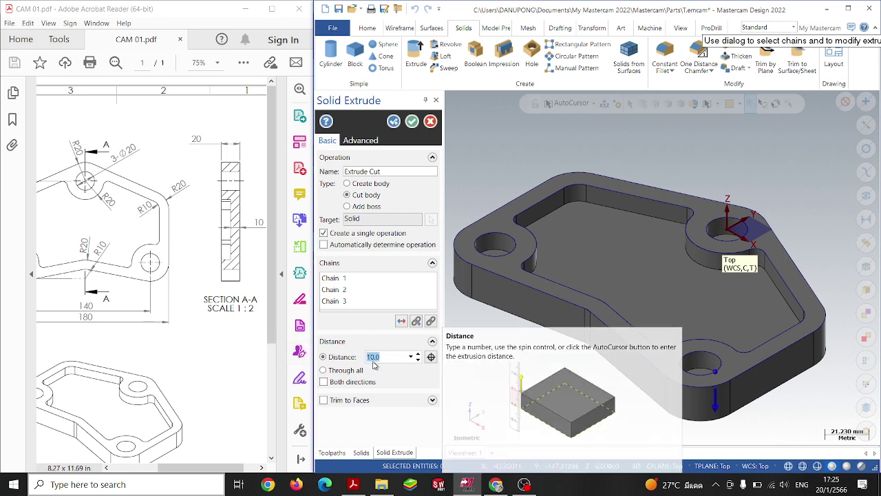
pyautogui.write('2')
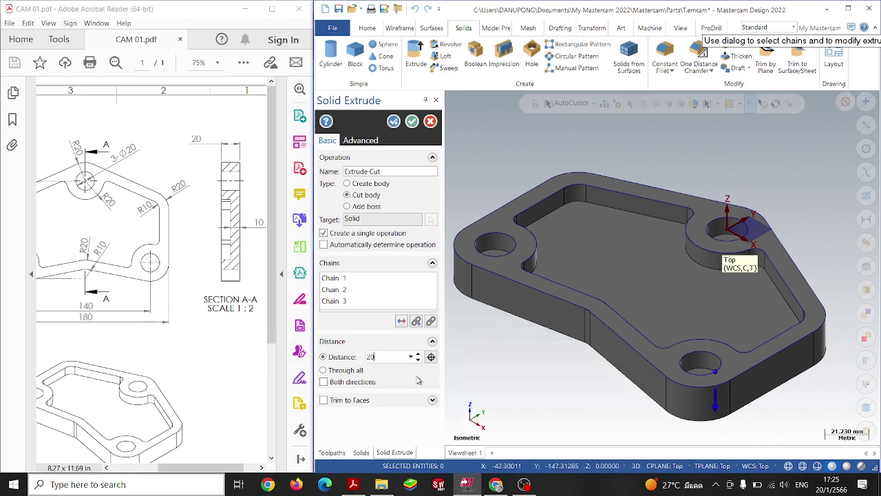
pyautogui.moveTo(551, 385)
pyautogui.mouseDown(button='middle')
pyautogui.moveTo(558, 336)
pyautogui.moveTo(557, 378)
pyautogui.mouseUp(button='middle')
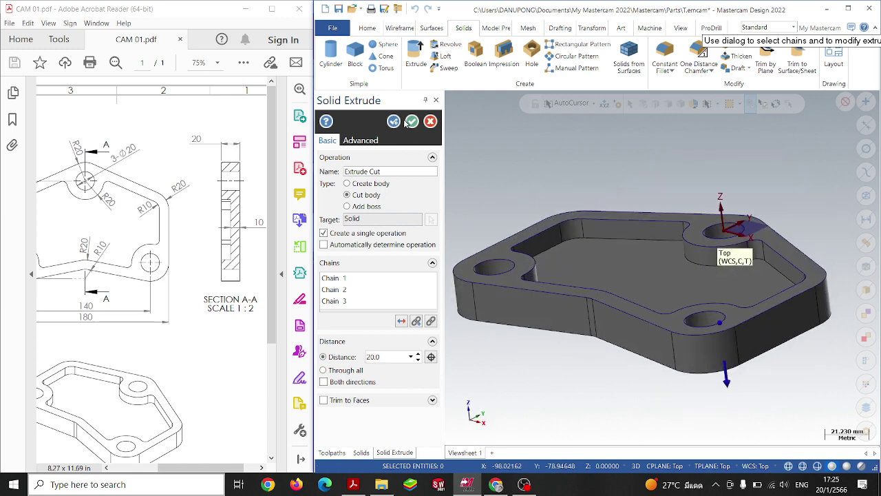
pyautogui.click(410, 122)
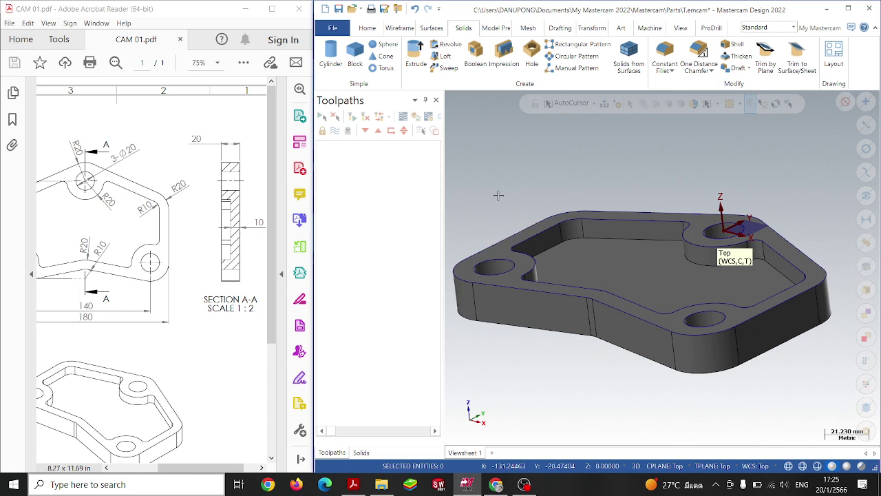
# Step: Maximize the window and assign the Mill Default machine from the Machine tab
pyautogui.scroll(2, 537, 205)
pyautogui.scroll(-1, 550, 209)
pyautogui.scroll(-3, 556, 210)
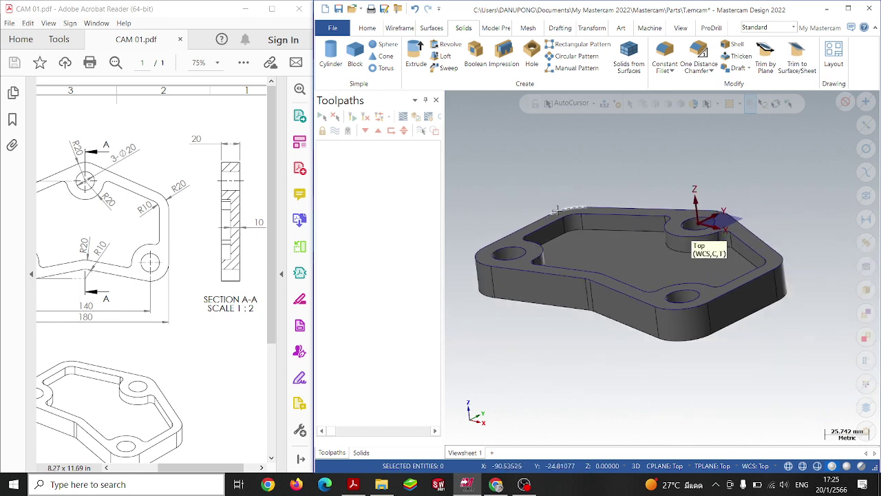
pyautogui.scroll(1, 556, 210)
pyautogui.scroll(-1, 523, 171)
pyautogui.scroll(-1, 540, 185)
pyautogui.scroll(-1, 539, 184)
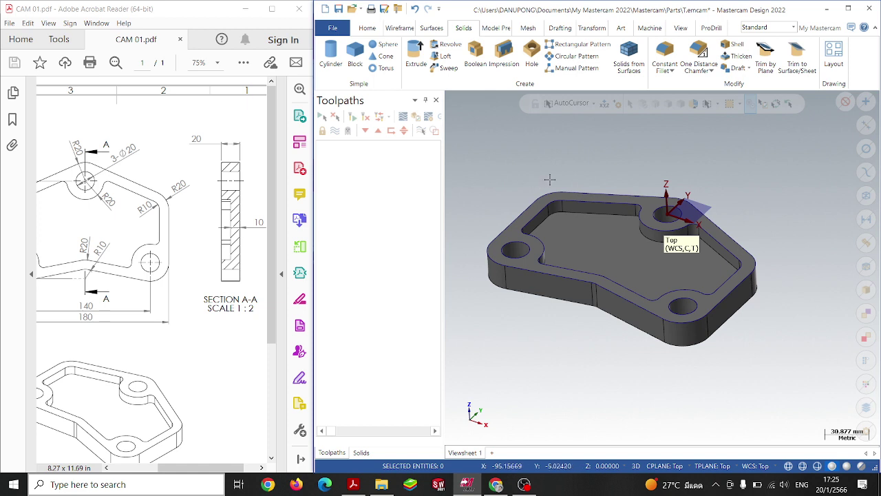
pyautogui.click(852, 7)
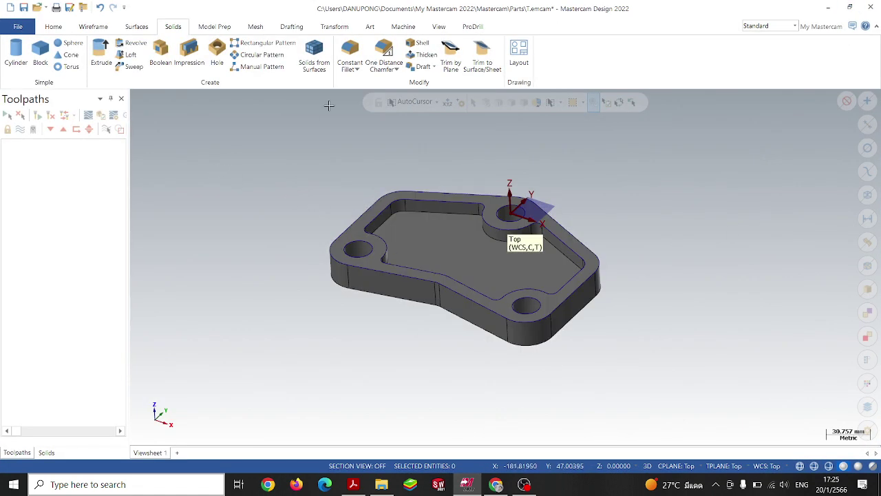
pyautogui.click(409, 27)
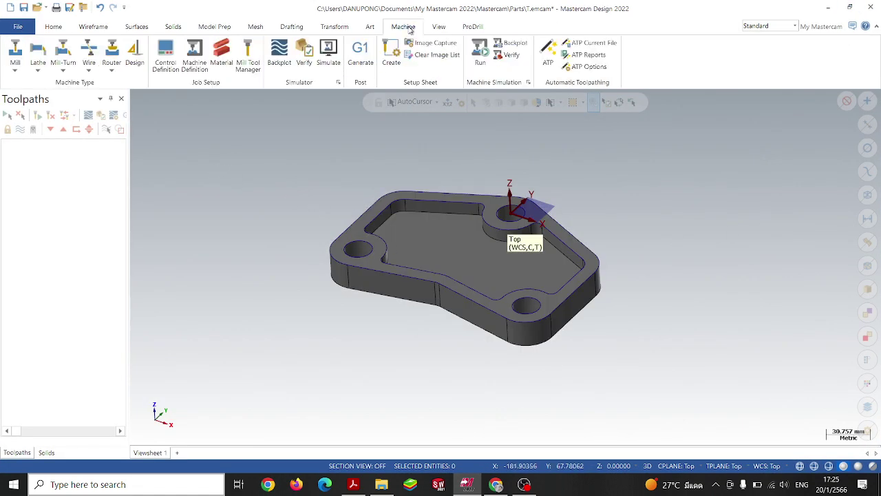
pyautogui.click(13, 71)
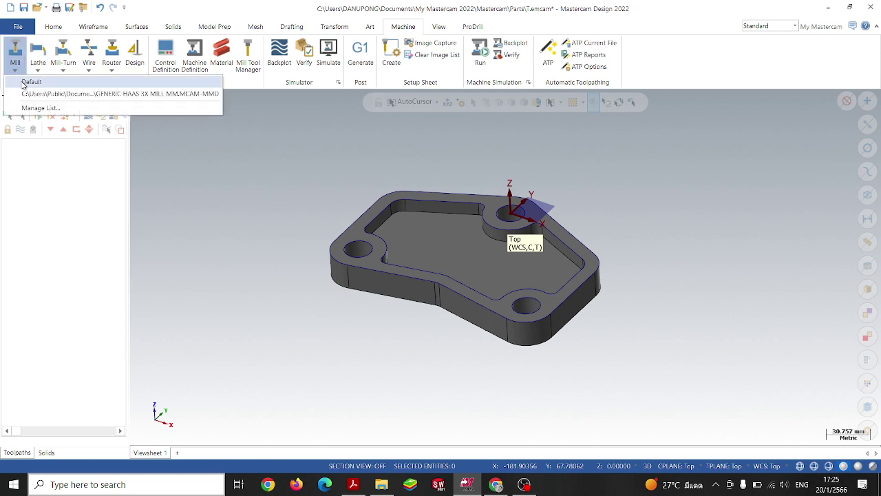
pyautogui.click(24, 82)
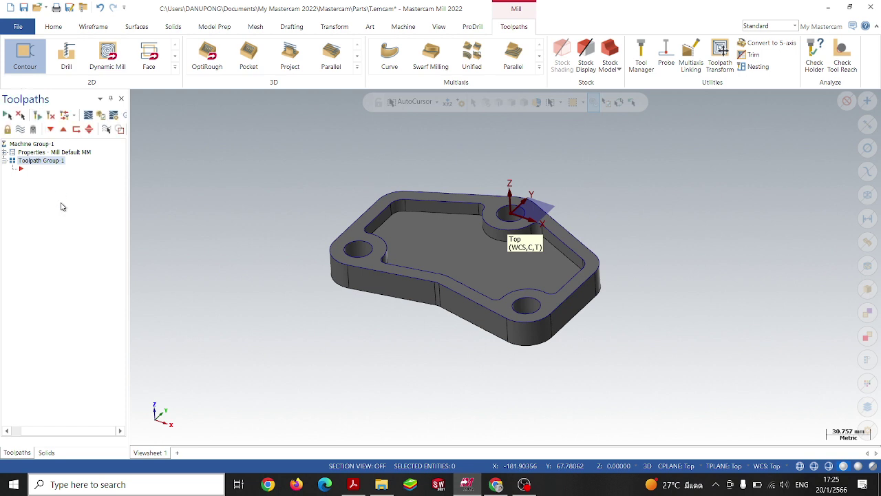
# Step: Size the stock to All Solids (180 × 128 × 20) and display it
pyautogui.moveTo(105, 431); pyautogui.dragTo(78, 432)
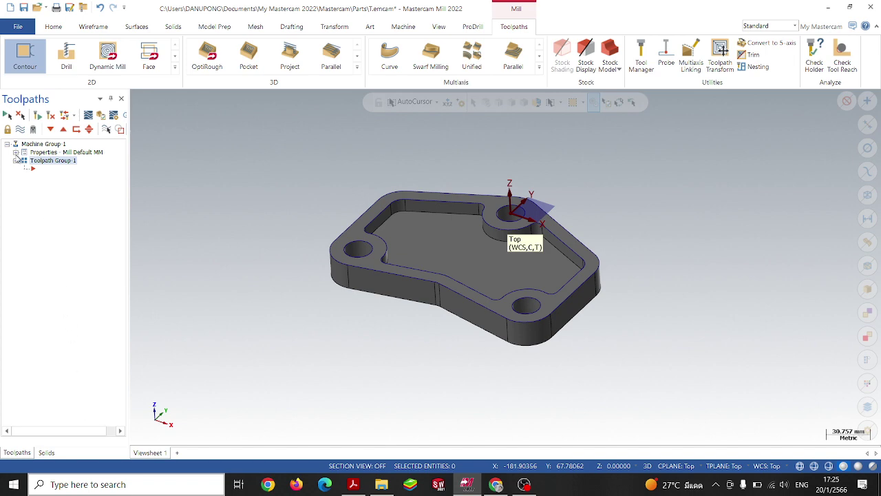
pyautogui.click(15, 153)
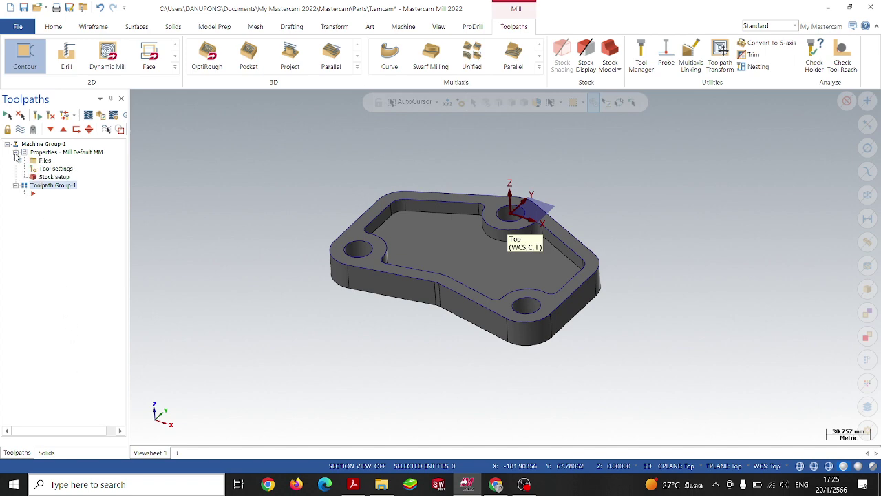
pyautogui.click(55, 169)
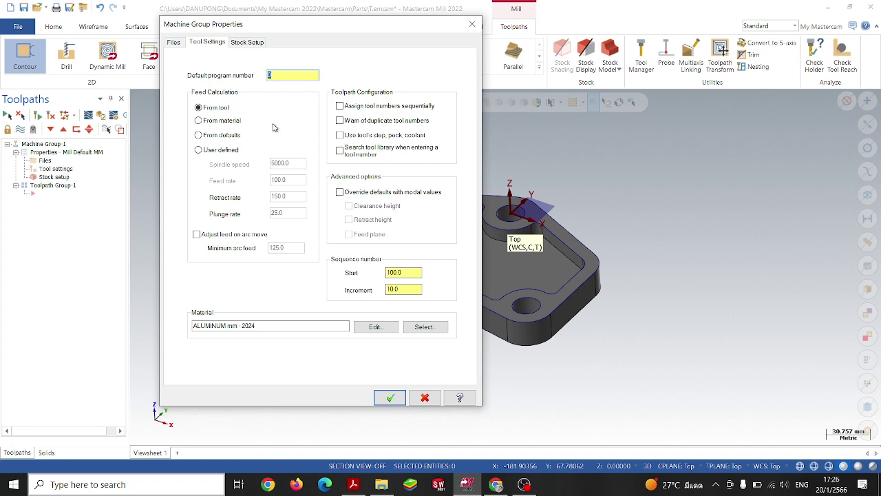
pyautogui.click(246, 43)
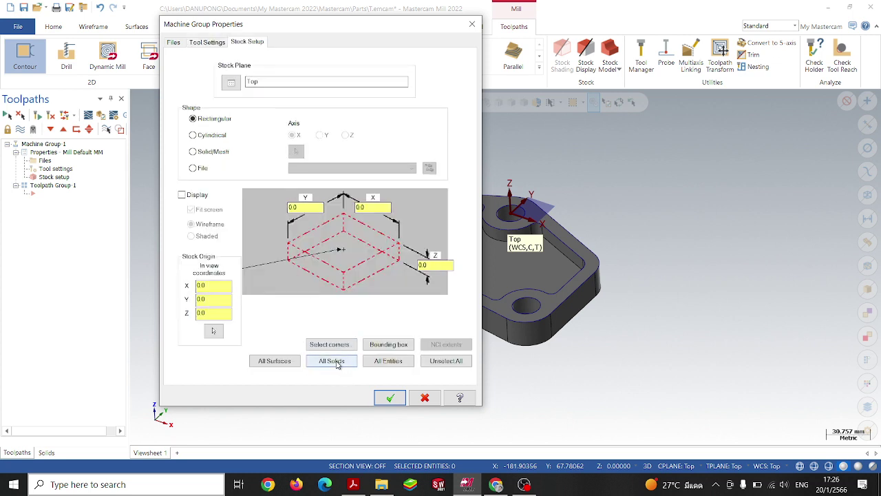
pyautogui.click(338, 365)
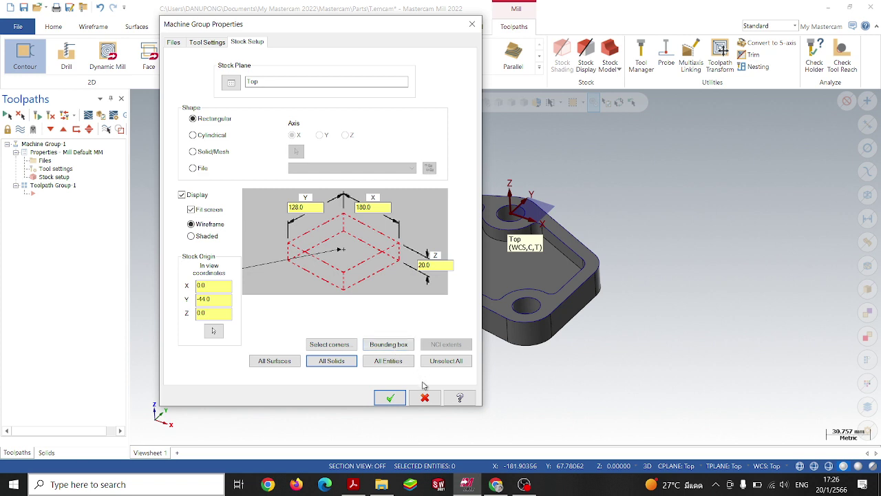
pyautogui.click(390, 398)
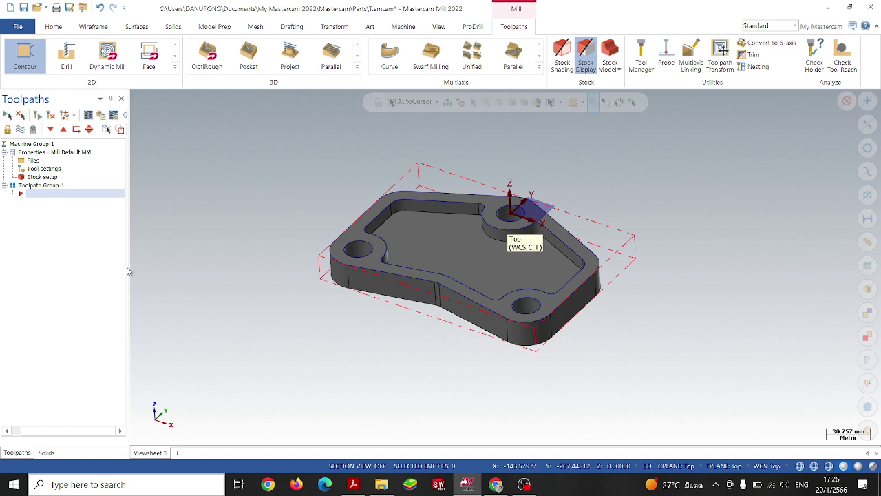
# Step: Widen the Toolpaths panel and select Toolpath Group 1
pyautogui.moveTo(130, 269); pyautogui.dragTo(186, 272)
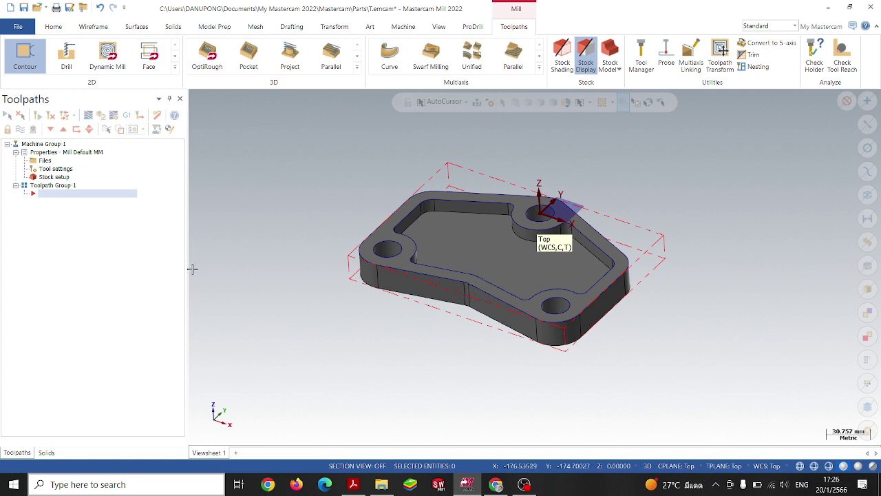
pyautogui.moveTo(187, 268); pyautogui.dragTo(208, 268)
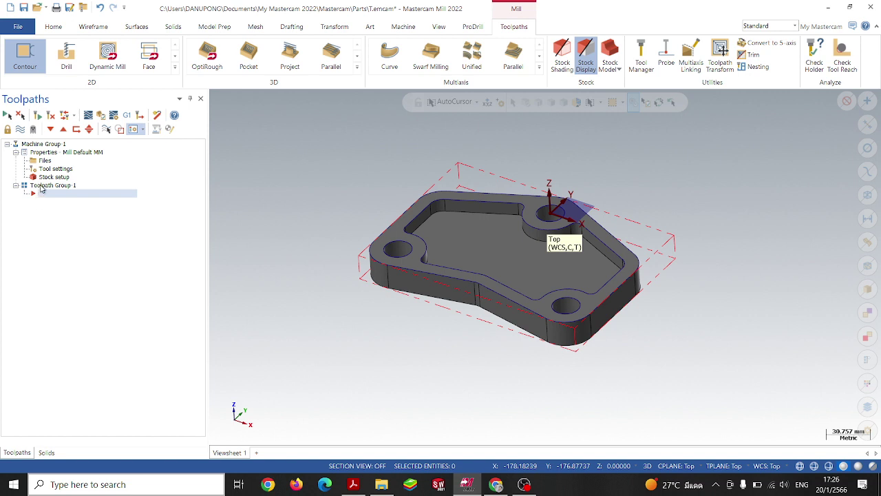
pyautogui.click(43, 187)
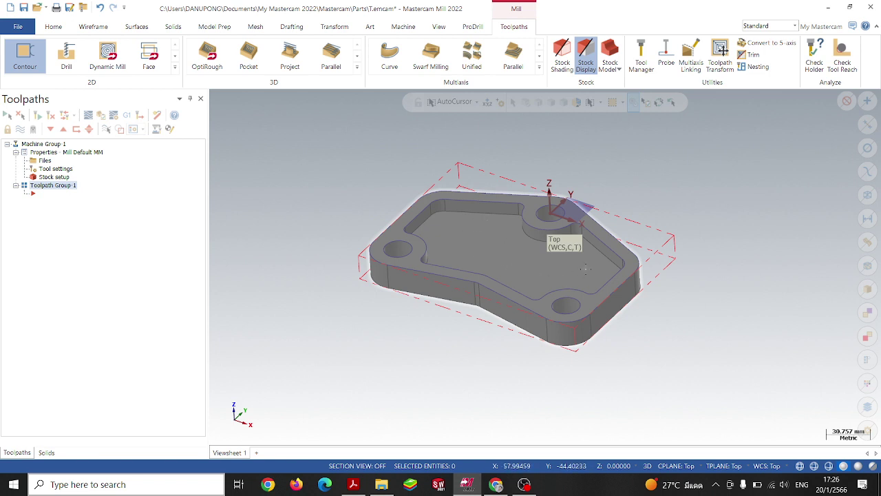
# Step: Create a Pocket toolpath chained to the inner pocket boundary
pyautogui.click(175, 67)
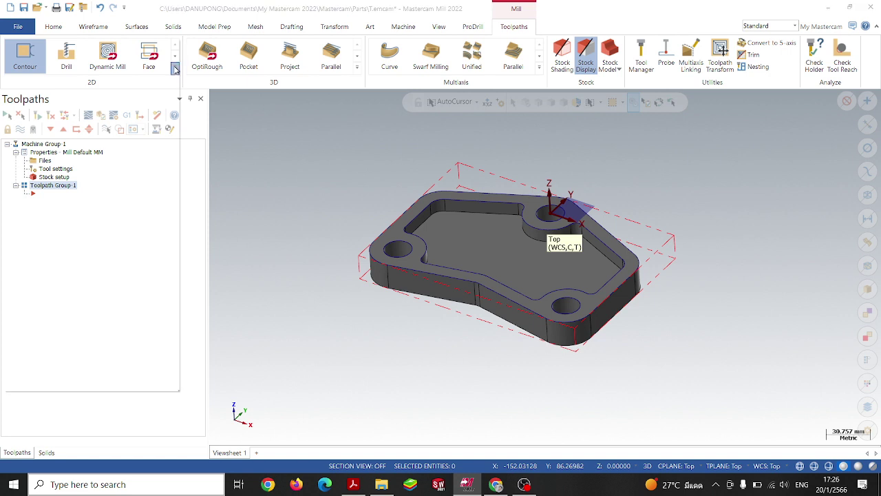
pyautogui.click(75, 103)
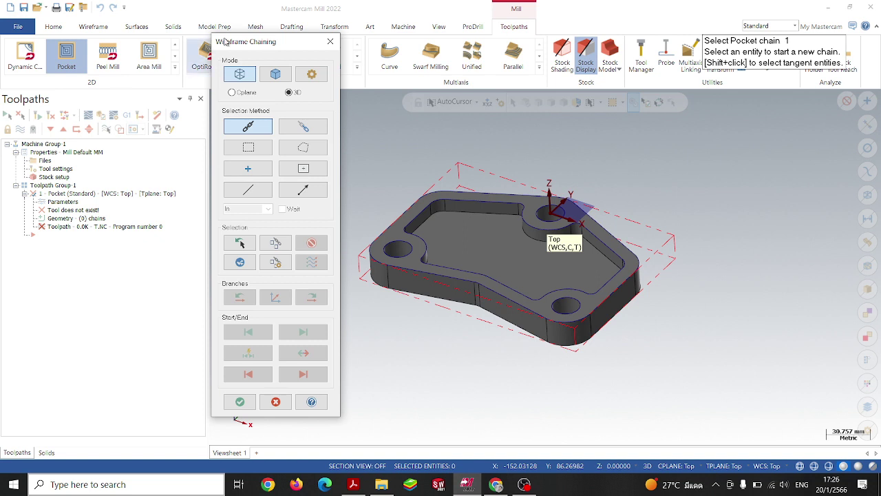
pyautogui.click(469, 201)
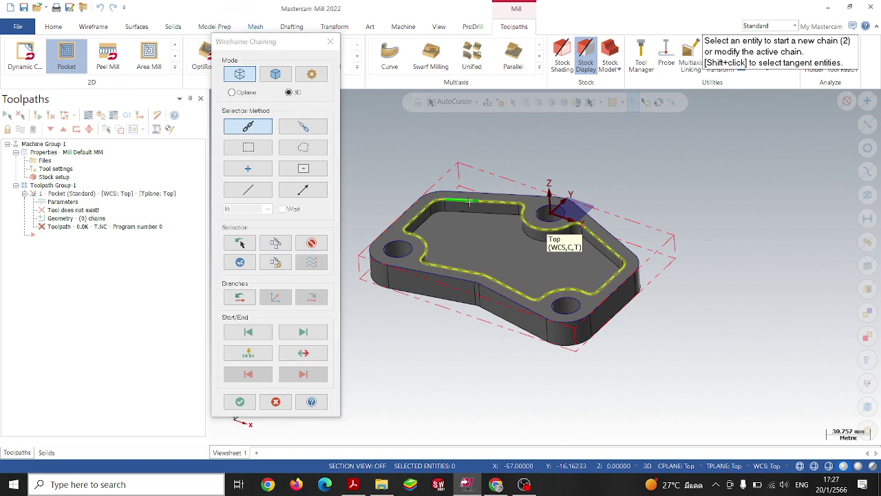
pyautogui.click(239, 402)
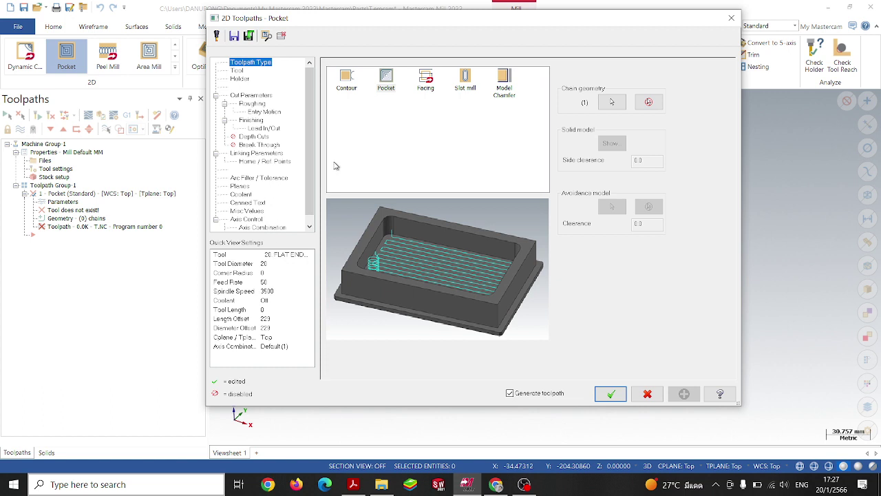
# Step: Set the tool diameter to 10 mm and remove the 20. prefix from the tool name
pyautogui.click(239, 72)
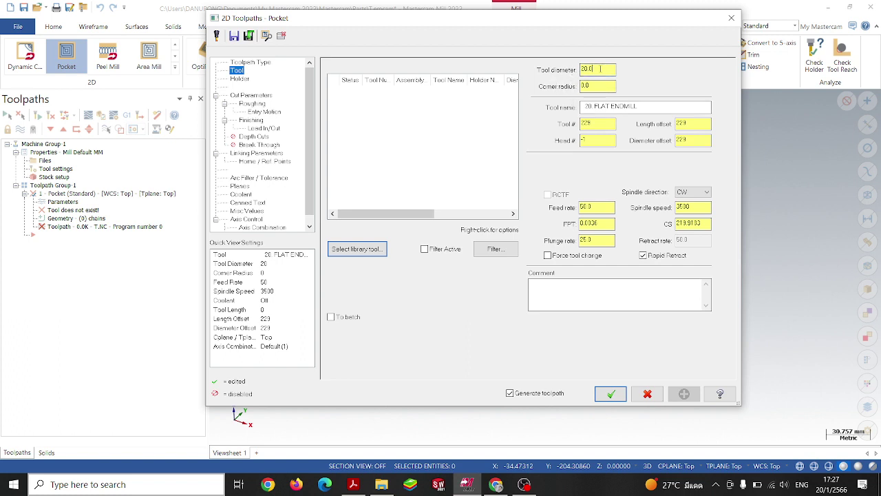
pyautogui.write('10')
pyautogui.press('Tab')
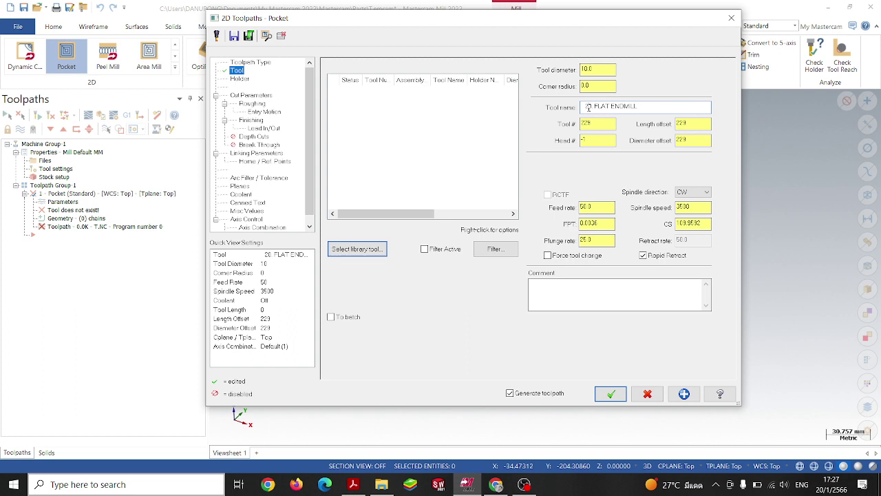
pyautogui.doubleClick(589, 107)
pyautogui.press('BackSpace')
pyautogui.click(238, 80)
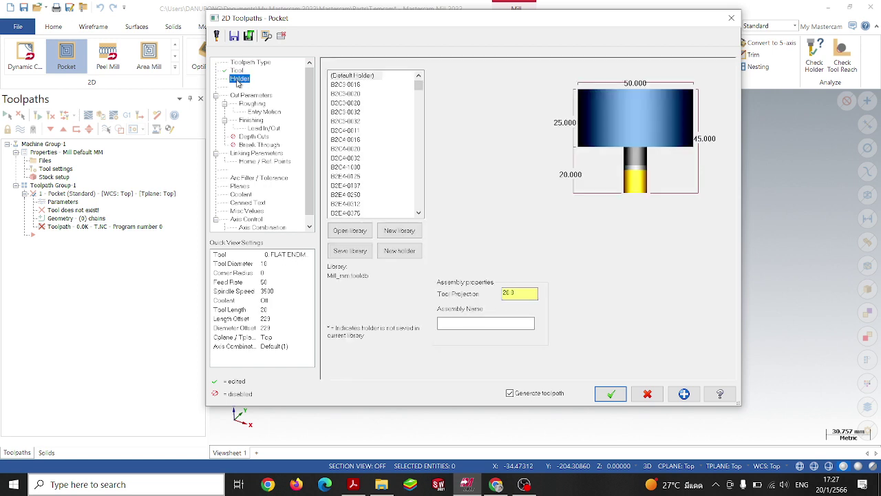
# Step: Choose holder B2C3-0020, dismiss the holder library file picker, and bring up Cut Parameters
pyautogui.click(352, 113)
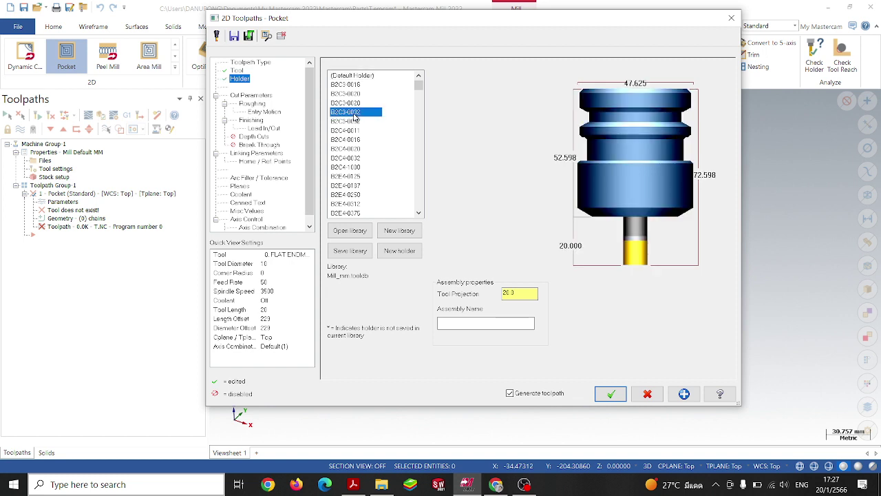
pyautogui.click(355, 104)
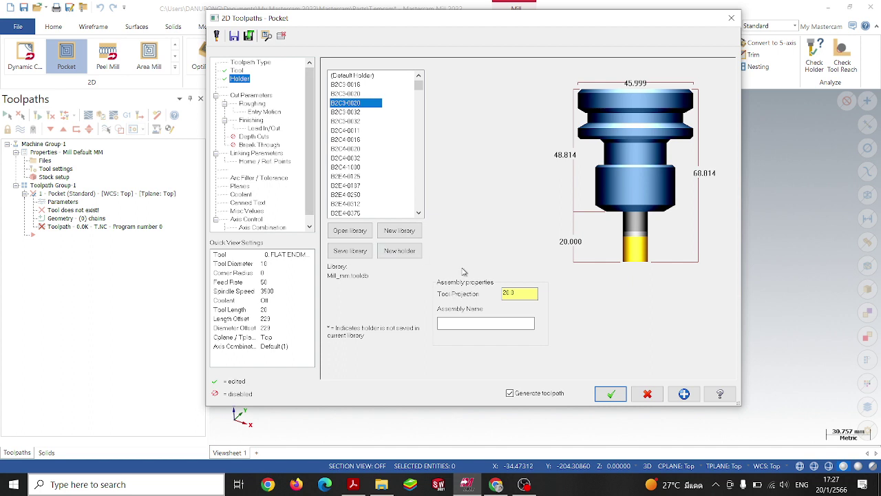
pyautogui.click(520, 293)
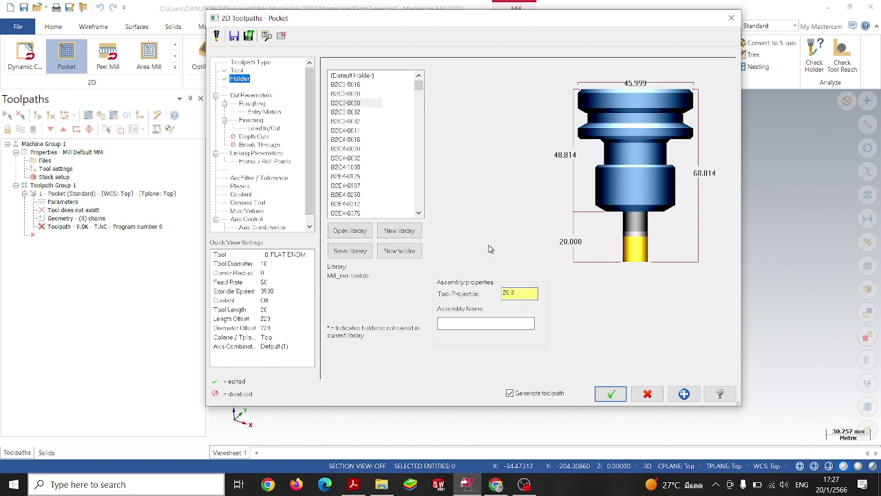
pyautogui.click(347, 235)
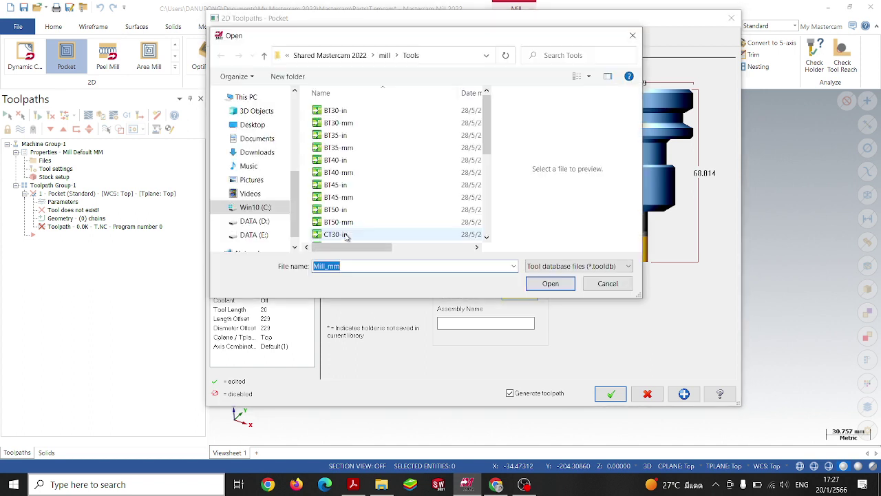
pyautogui.click(632, 36)
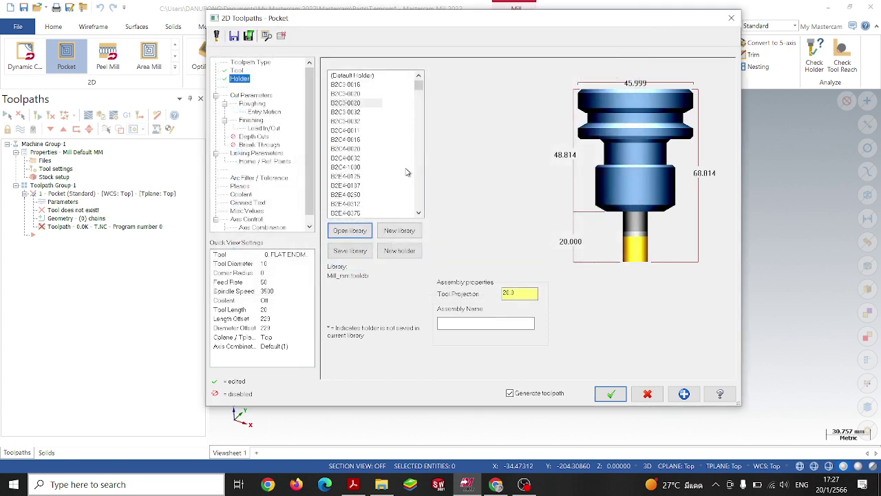
pyautogui.click(263, 101)
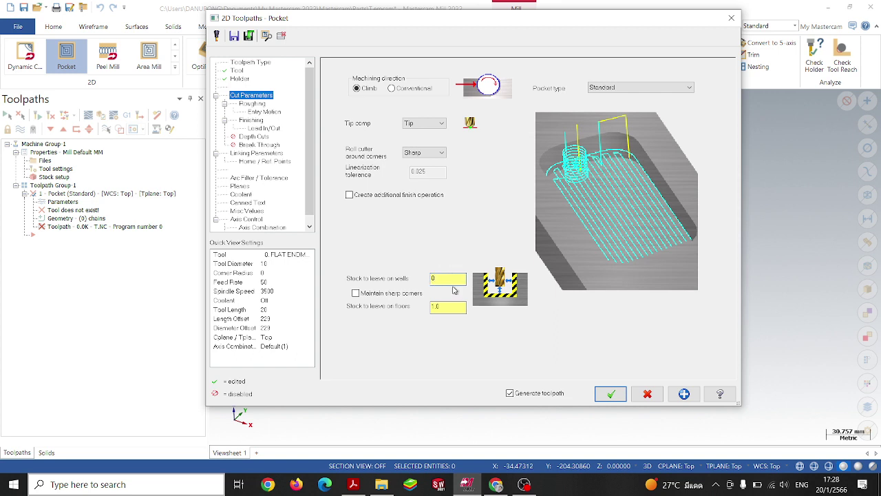
# Step: Leave 0 stock on floors and rough the pocket in a True Spiral
pyautogui.click(449, 307)
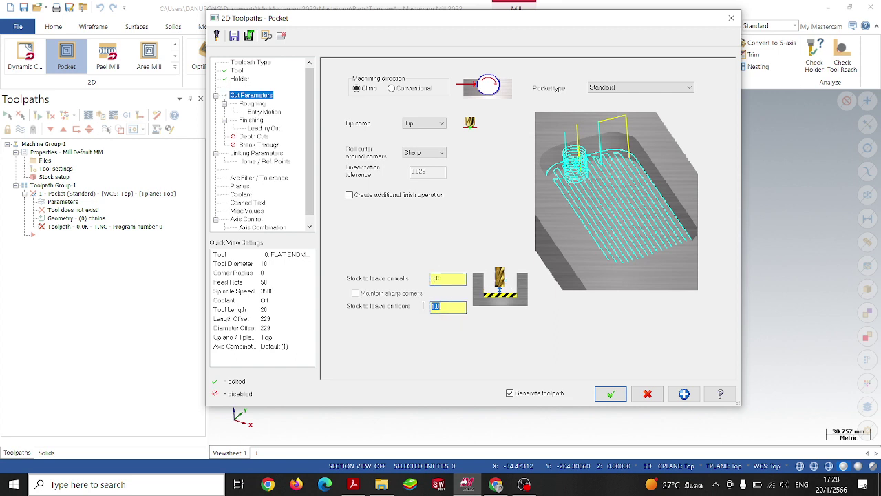
pyautogui.write('0')
pyautogui.click(253, 104)
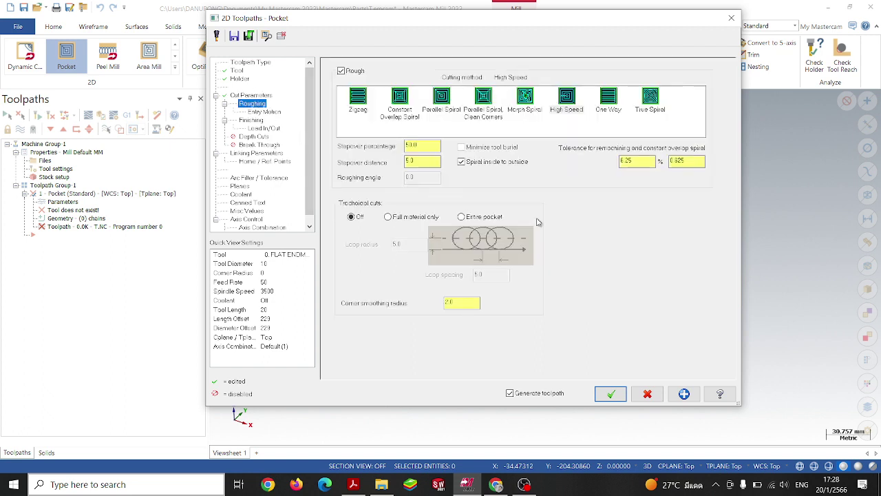
pyautogui.click(652, 98)
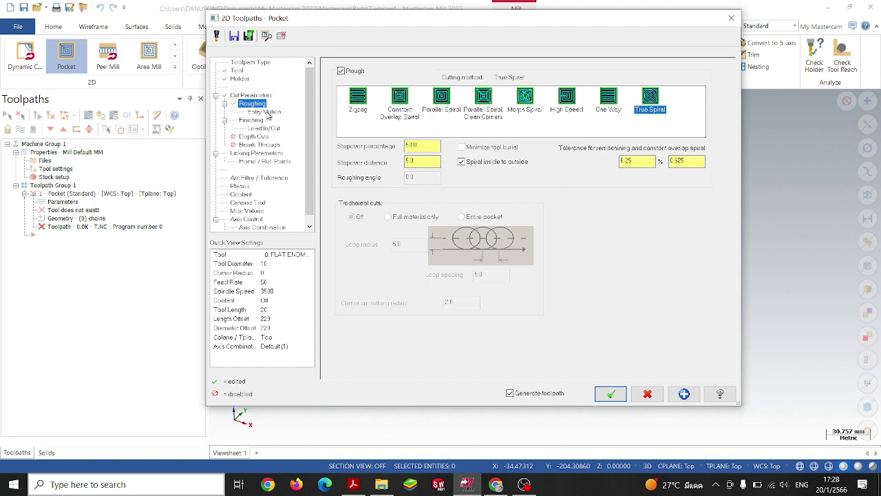
# Step: Turn on depth cuts so the pocket is cut in multiple depth steps
pyautogui.click(250, 121)
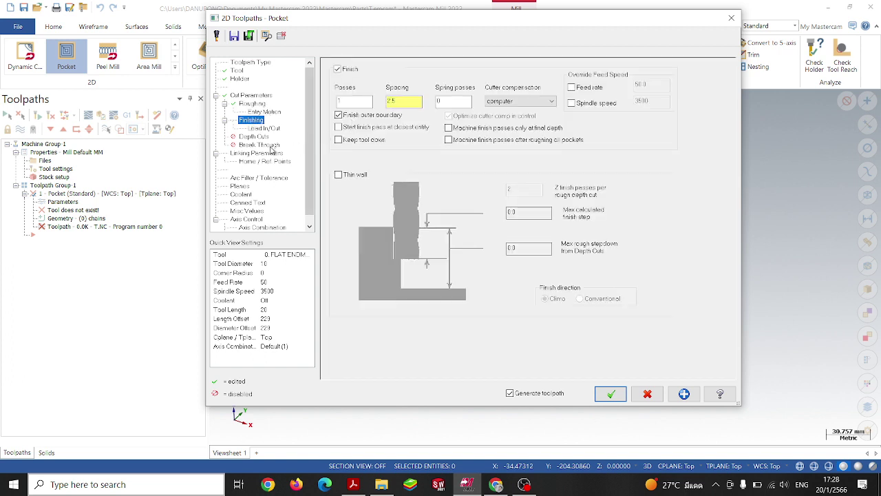
pyautogui.click(251, 138)
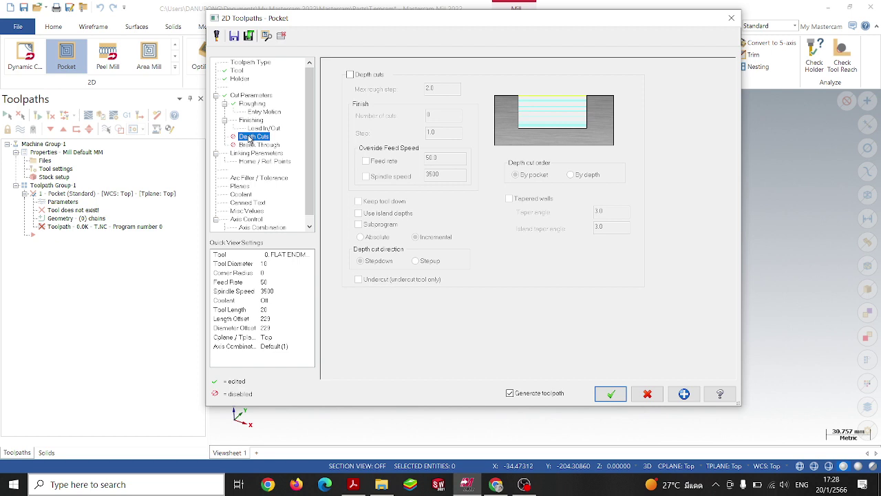
pyautogui.click(350, 75)
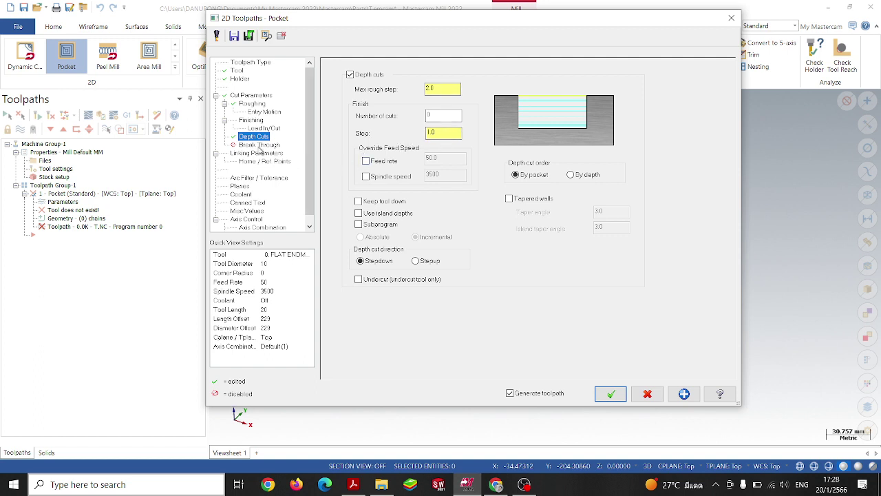
pyautogui.click(258, 145)
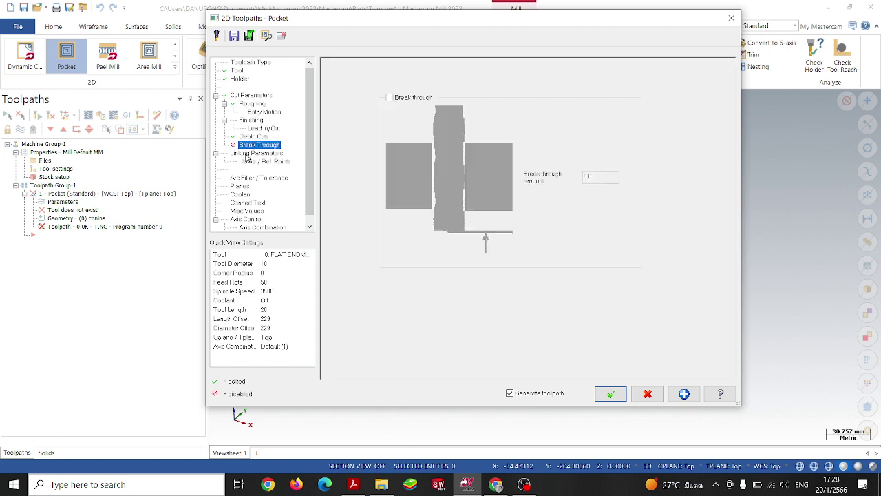
pyautogui.click(247, 153)
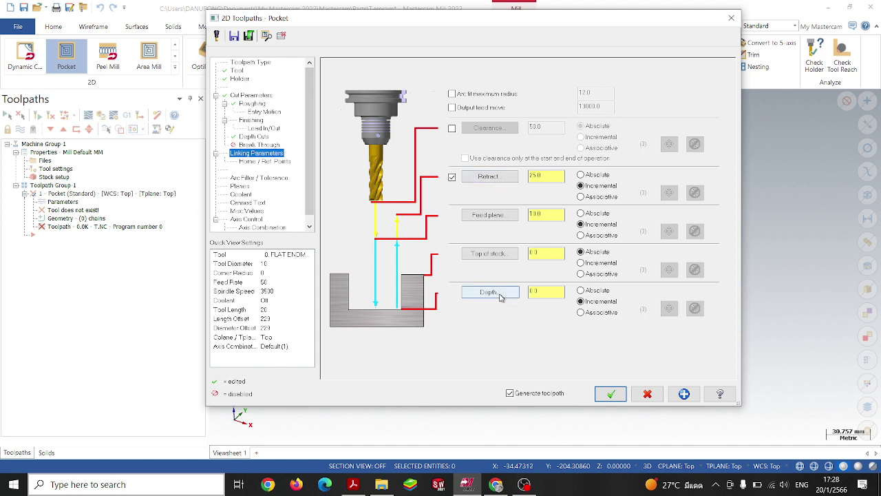
# Step: Set pocket depth to -10.0 from the floor point, generate the toolpath, and launch verification
pyautogui.click(489, 292)
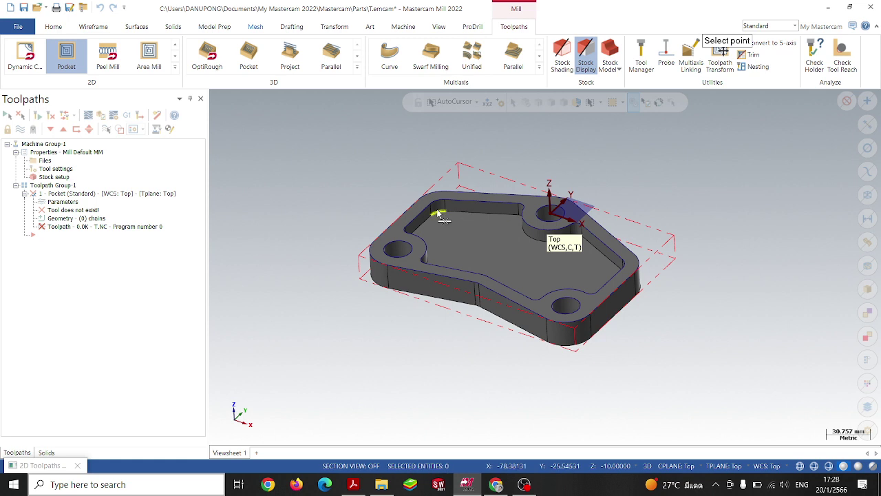
pyautogui.click(467, 215)
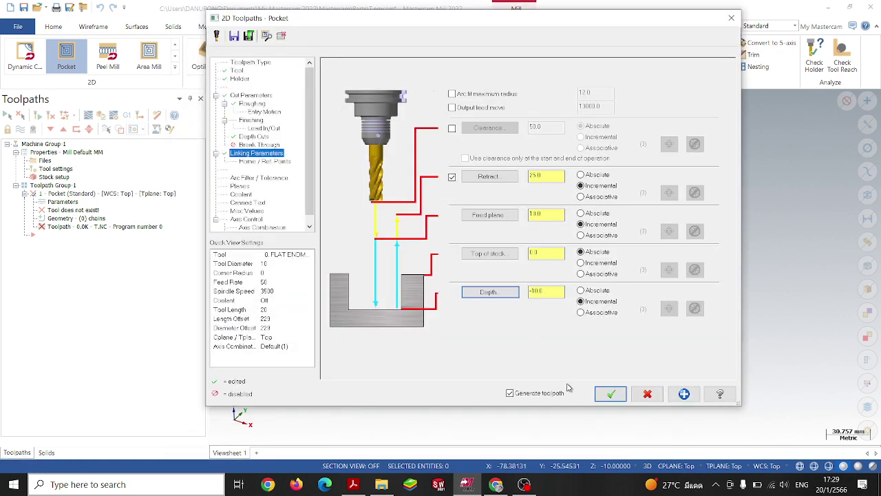
pyautogui.click(619, 397)
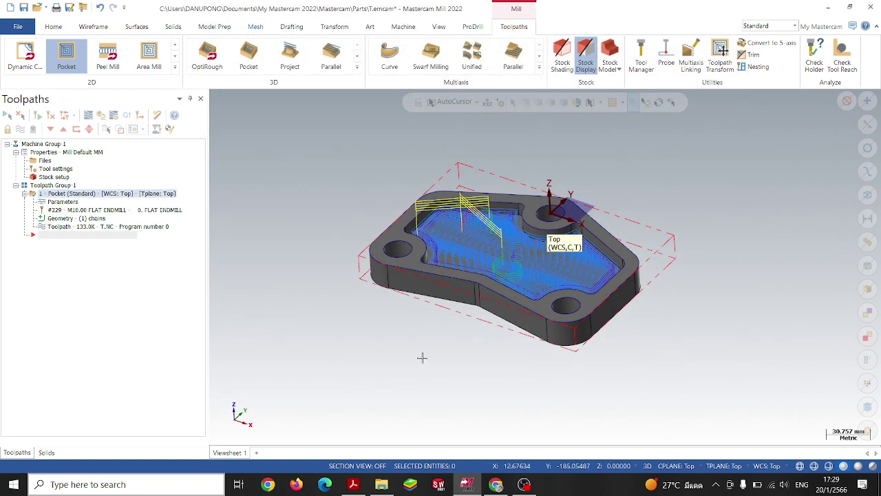
pyautogui.moveTo(416, 352); pyautogui.dragTo(413, 375, button='middle')
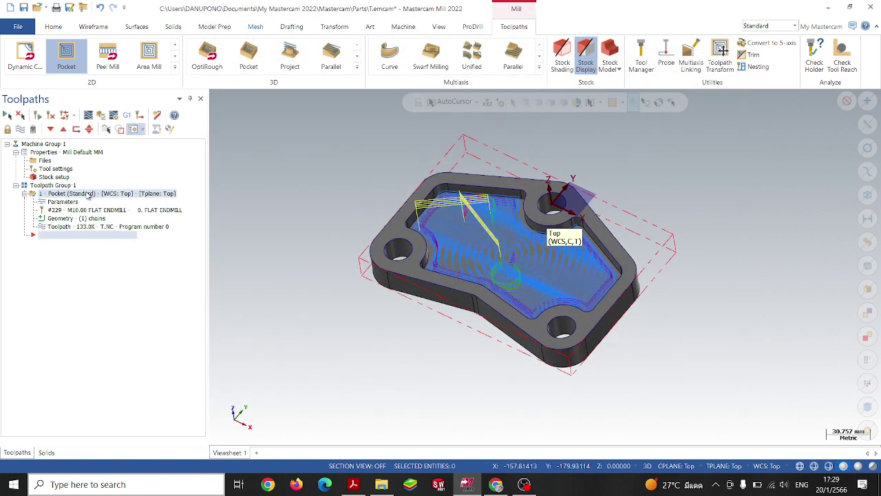
pyautogui.click(101, 115)
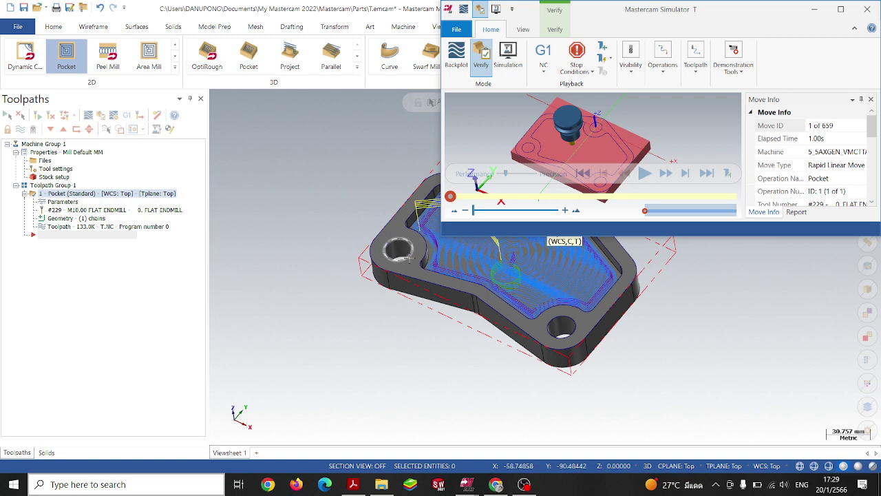
# Step: Play the pocket simulation through all 659 moves in the maximized simulator, then close it
pyautogui.click(844, 10)
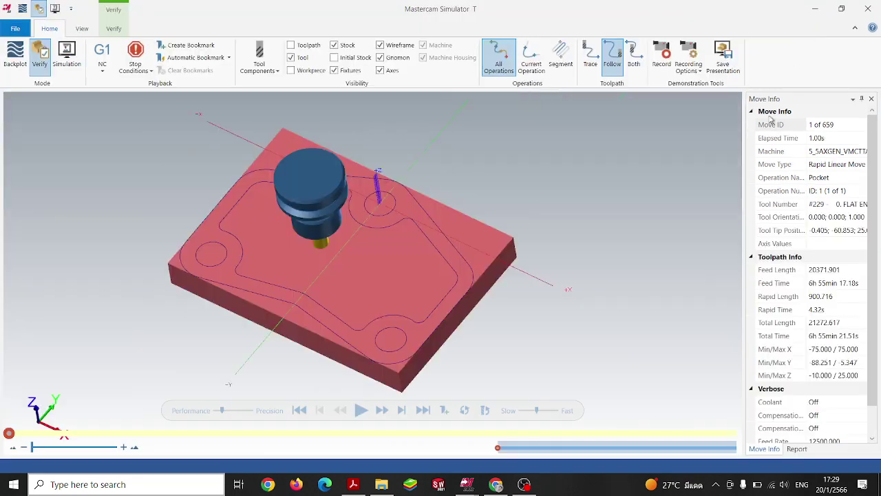
pyautogui.moveTo(513, 259); pyautogui.dragTo(341, 219, button='middle')
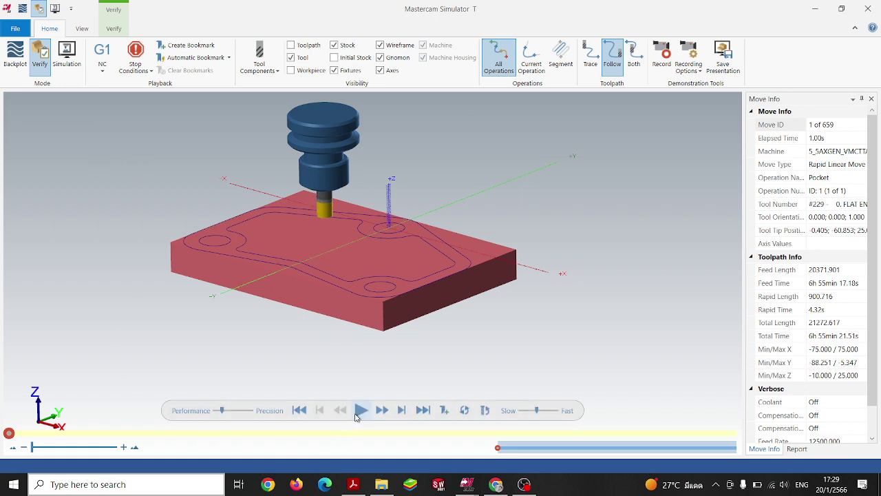
pyautogui.click(361, 410)
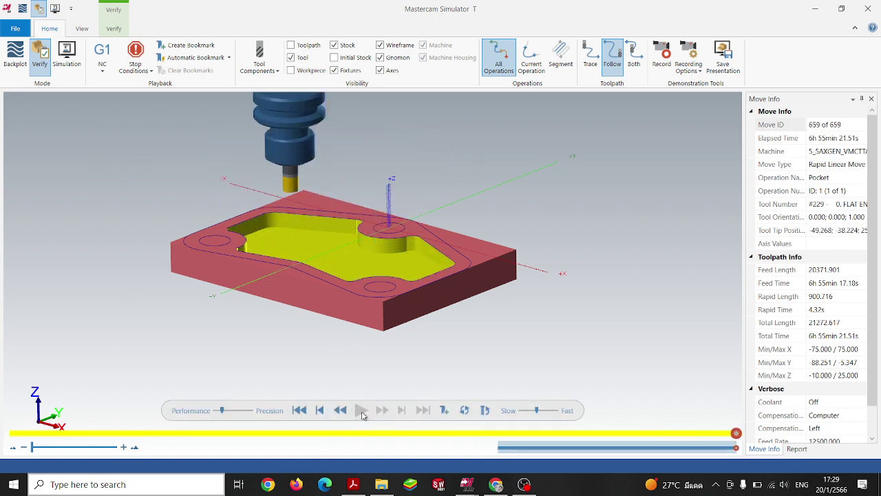
pyautogui.moveTo(338, 308)
pyautogui.mouseDown(button='middle')
pyautogui.moveTo(346, 372)
pyautogui.moveTo(332, 361)
pyautogui.mouseUp(button='middle')
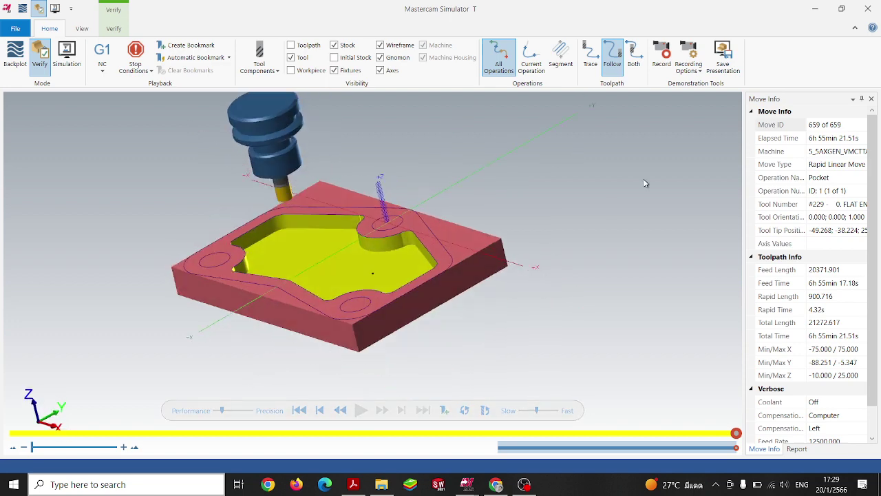
pyautogui.click(866, 10)
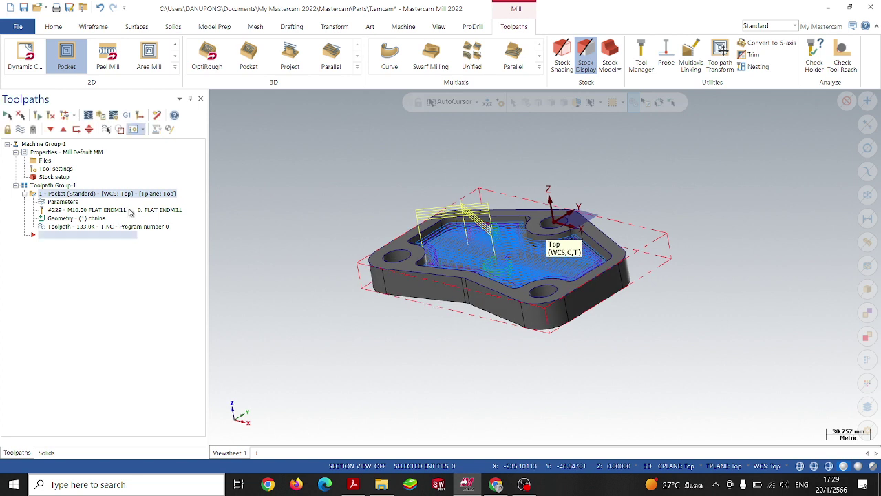
# Step: Add a second pocket in Toolpath Group 1 chained to the left, top-right and bottom holes
pyautogui.click(49, 187)
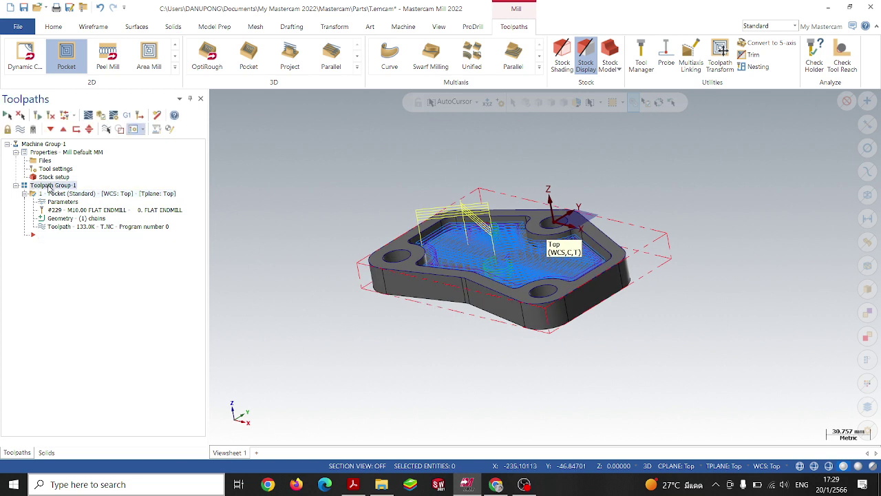
pyautogui.click(174, 70)
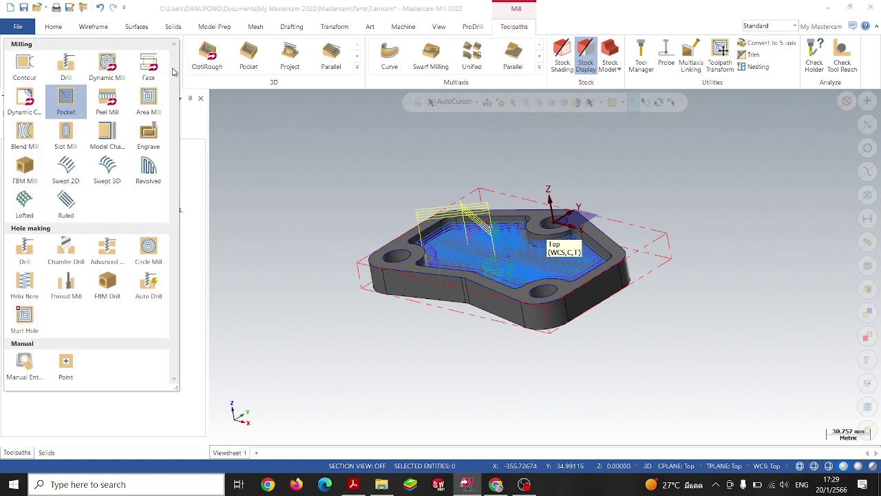
pyautogui.click(65, 100)
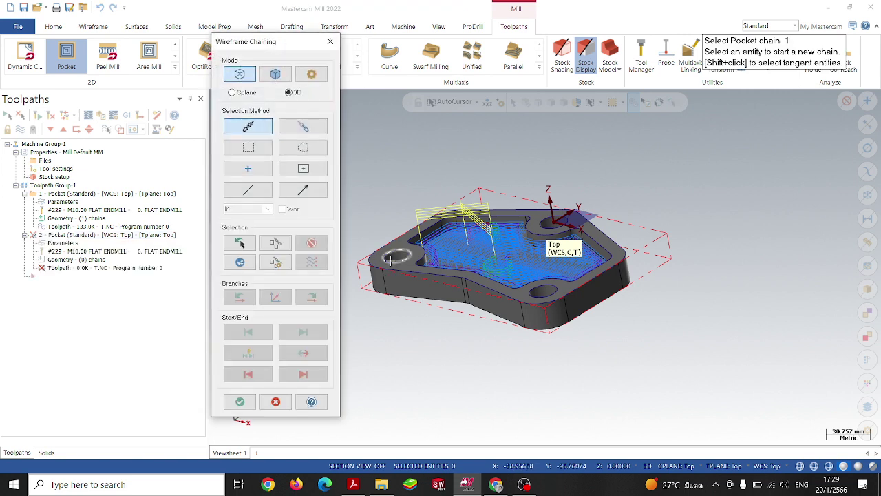
pyautogui.click(358, 486)
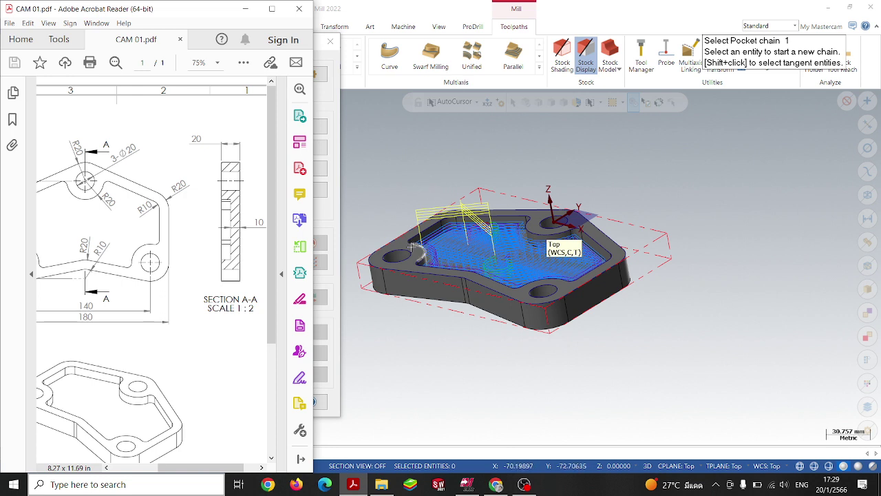
pyautogui.click(408, 253)
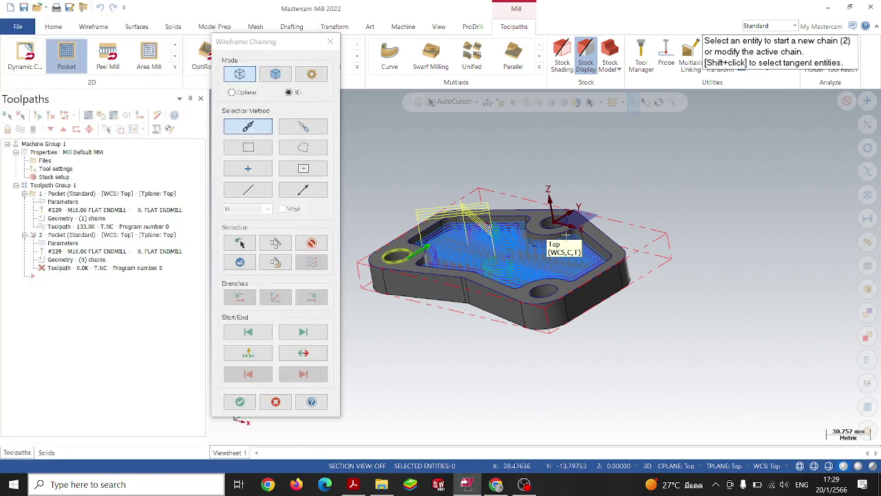
pyautogui.click(554, 224)
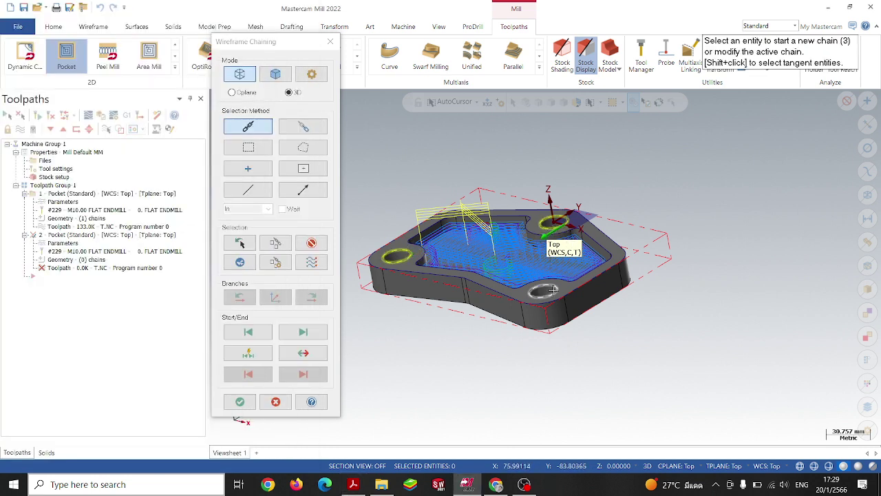
pyautogui.click(555, 290)
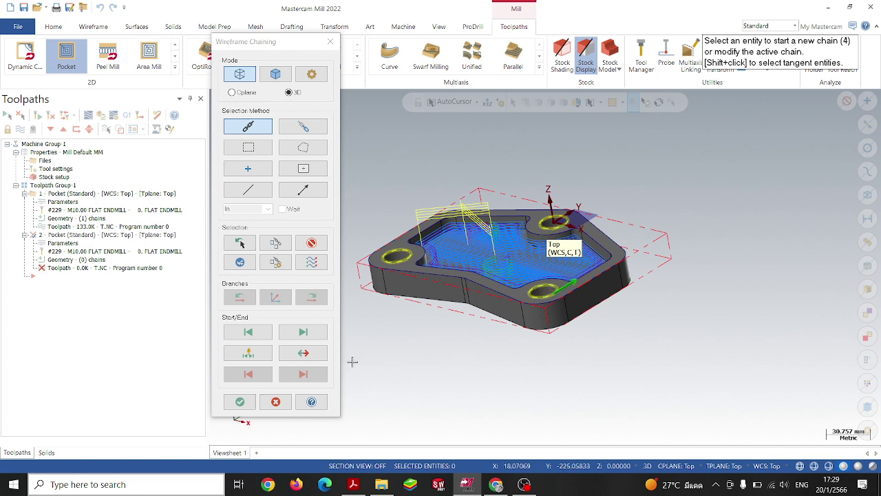
pyautogui.click(239, 404)
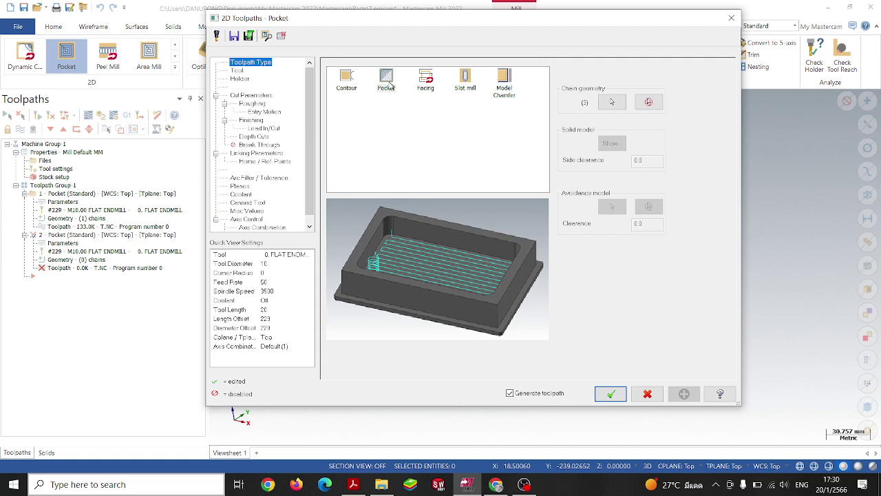
# Step: Open the 10 mm flat endmill's definition and set its overall length to 50
pyautogui.click(234, 71)
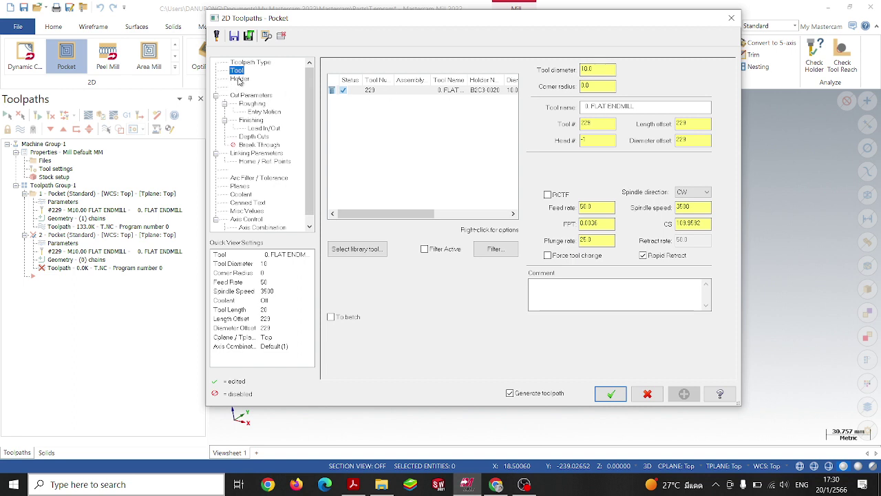
pyautogui.click(239, 80)
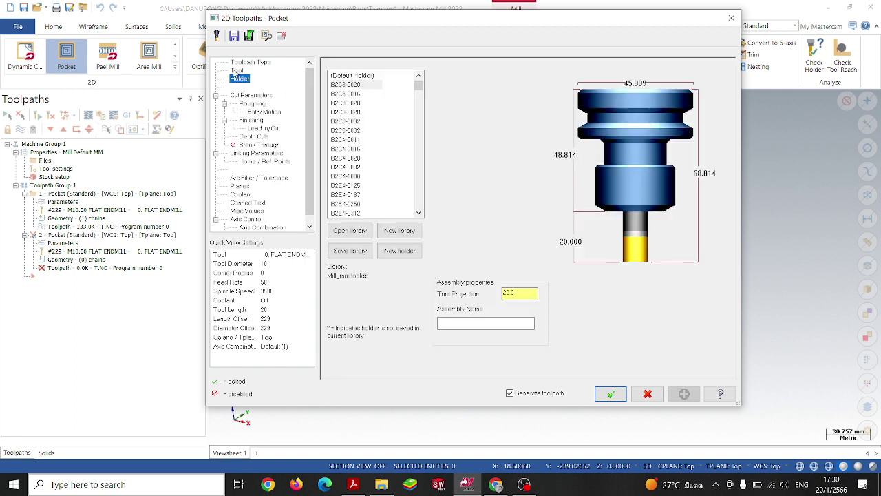
pyautogui.click(236, 71)
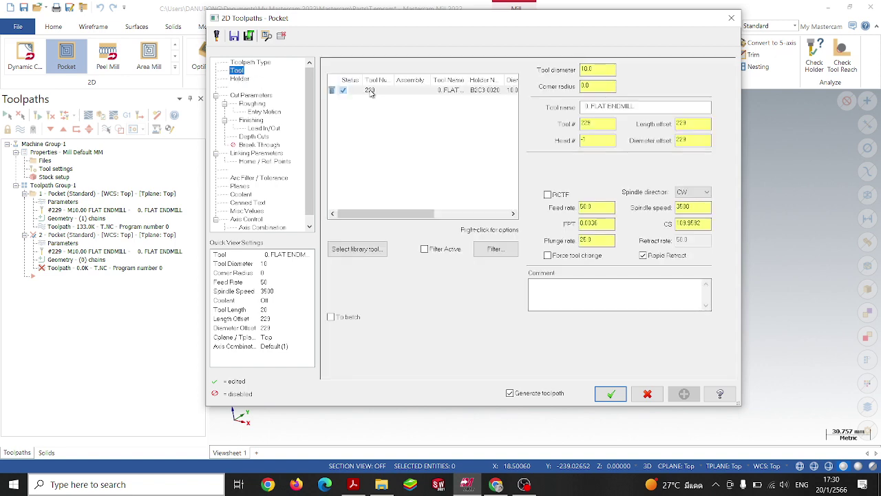
pyautogui.doubleClick(371, 91)
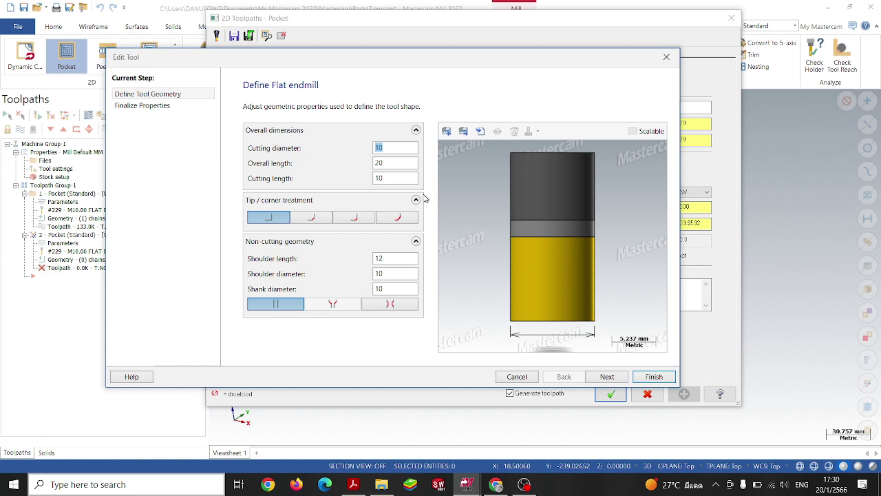
pyautogui.click(395, 152)
pyautogui.click(402, 162)
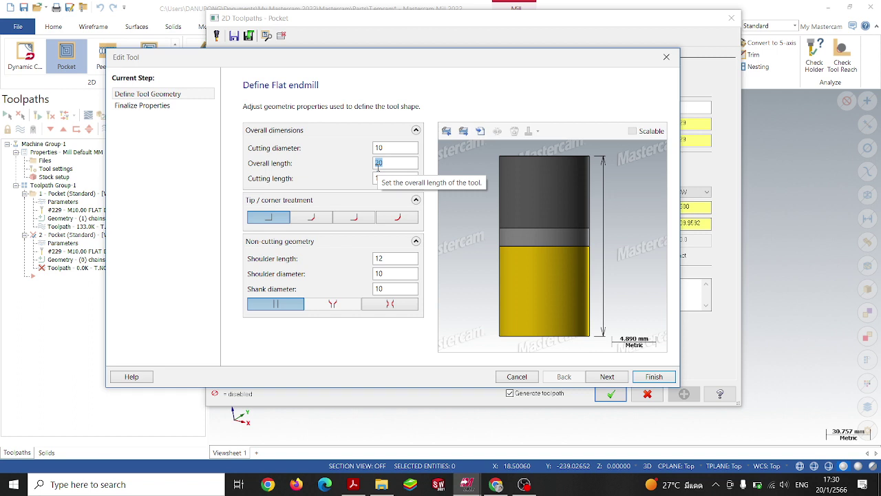
pyautogui.write('50')
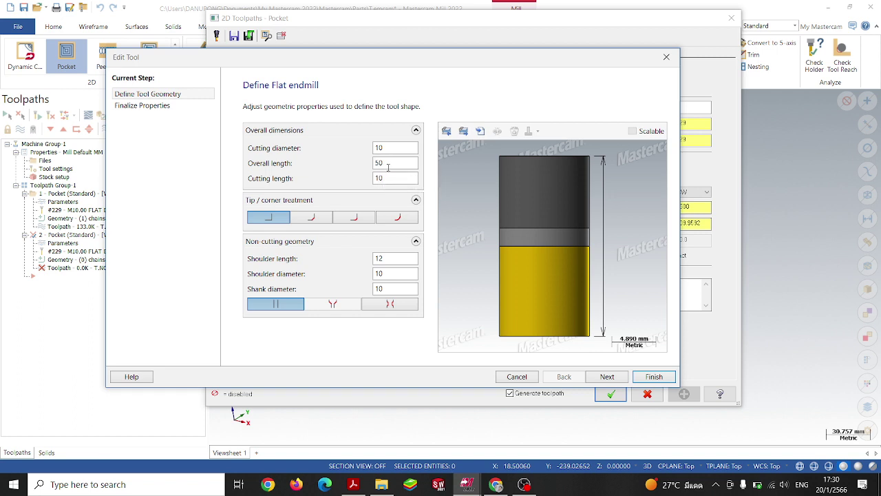
pyautogui.click(391, 178)
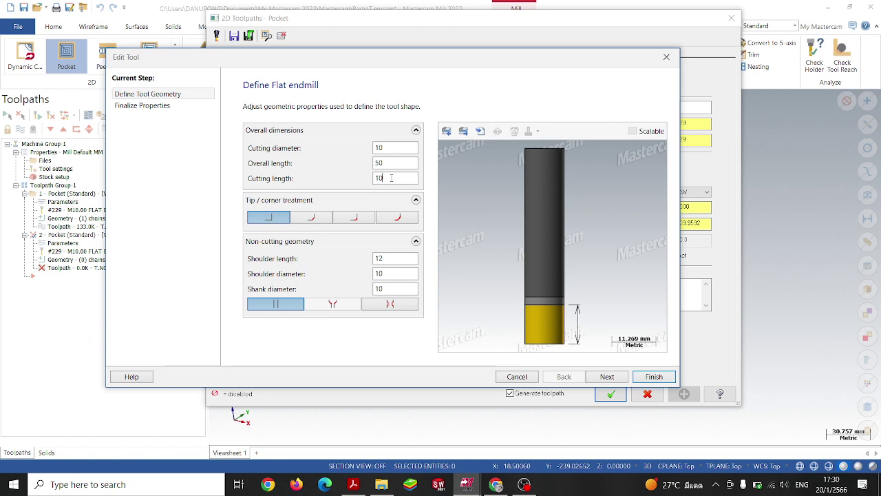
# Step: Set the cutting length to 40, confirm shoulder length 40, and finish the edited tool
pyautogui.moveTo(391, 178); pyautogui.dragTo(370, 187)
pyautogui.write('4')
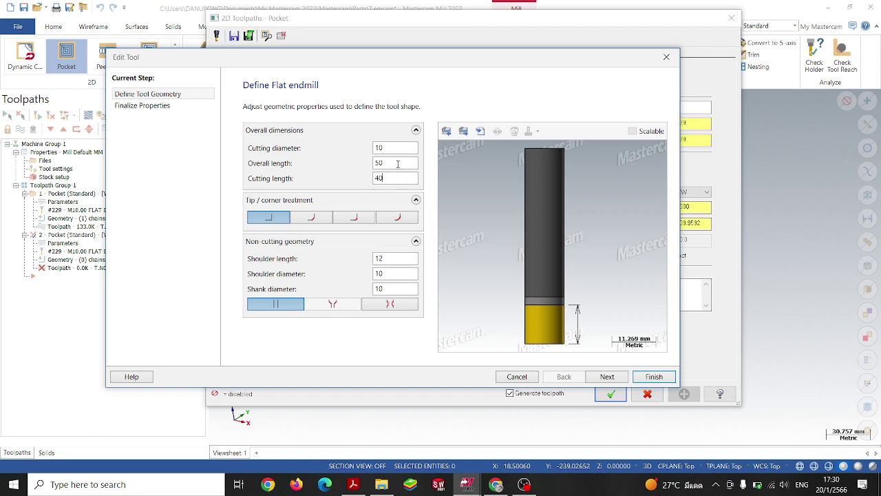
pyautogui.press('Tab')
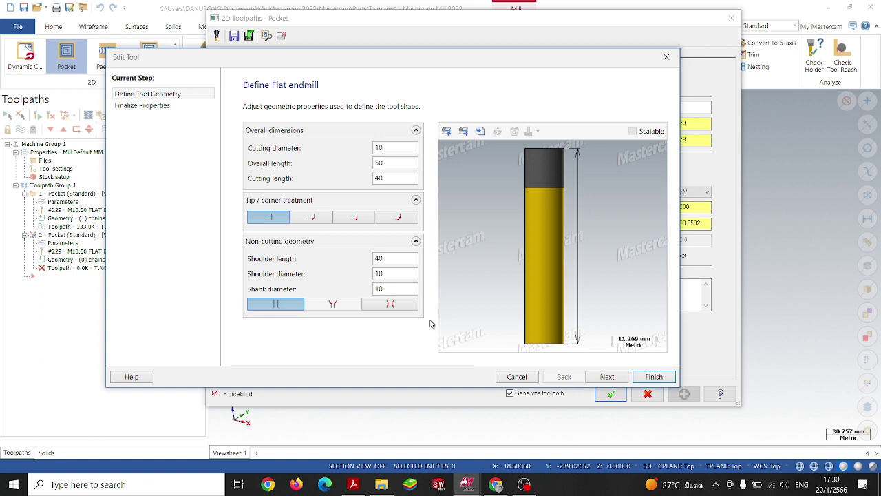
pyautogui.click(400, 258)
pyautogui.click(607, 376)
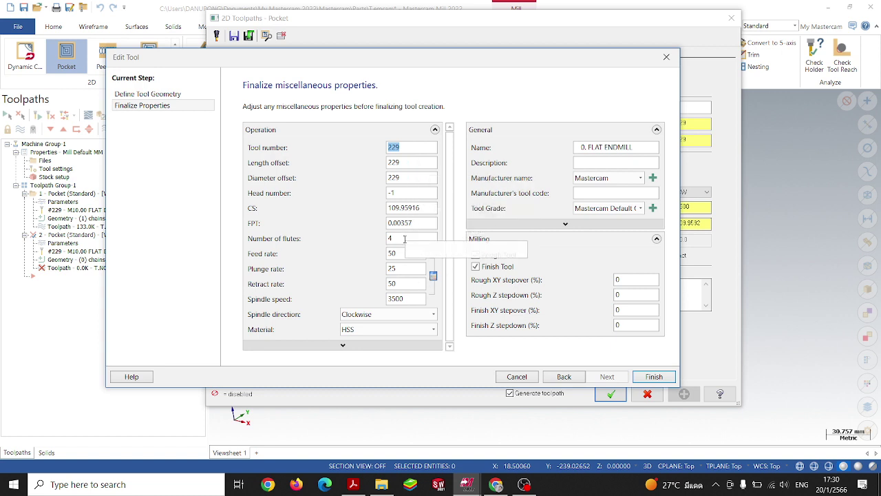
pyautogui.click(406, 274)
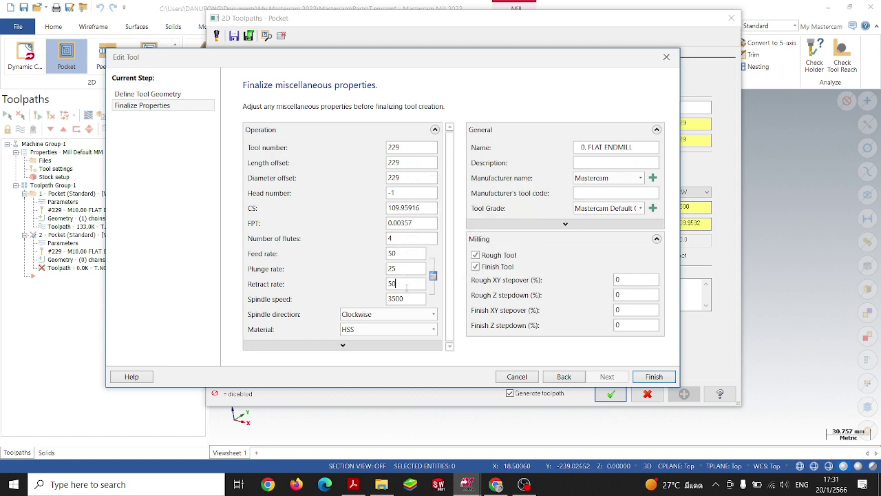
pyautogui.click(648, 380)
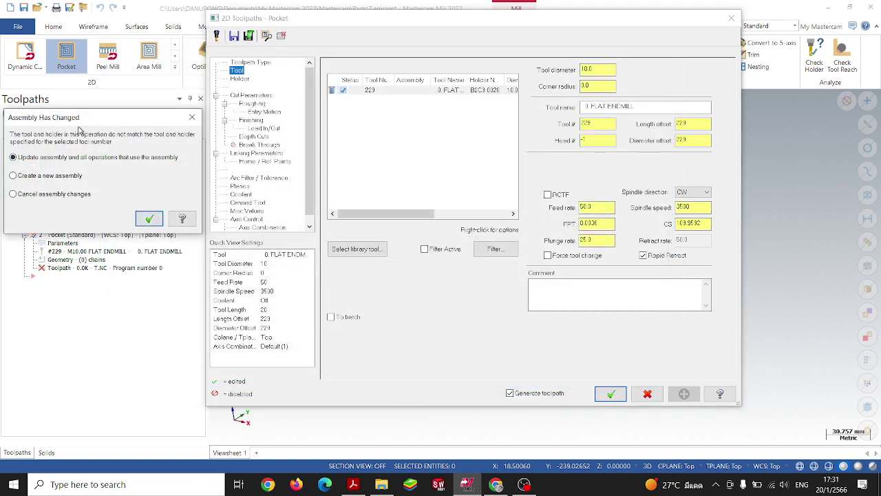
# Step: Update the tool assembly for all operations and review the pocket's roughing, finishing and lead in/out settings
pyautogui.moveTo(133, 121); pyautogui.dragTo(270, 49)
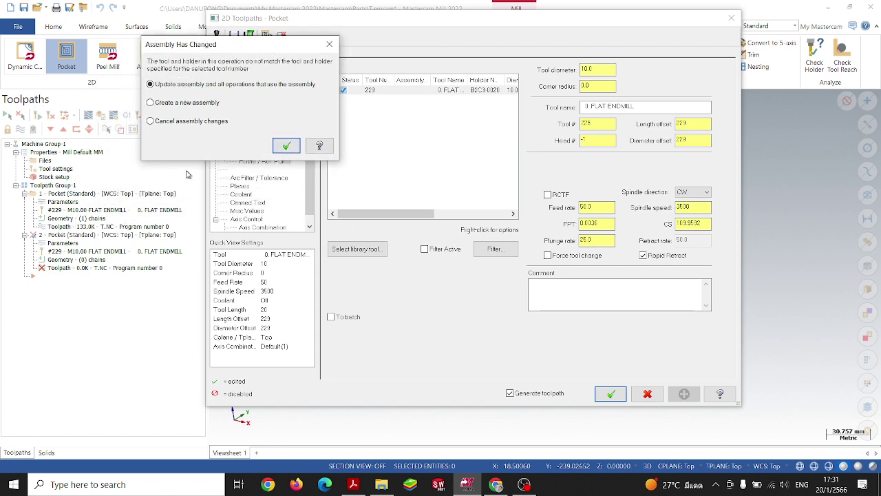
pyautogui.click(286, 146)
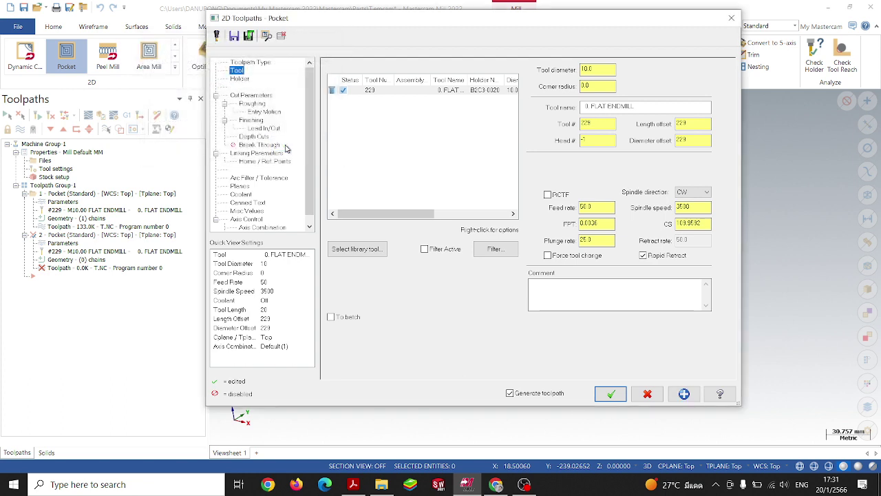
pyautogui.click(250, 98)
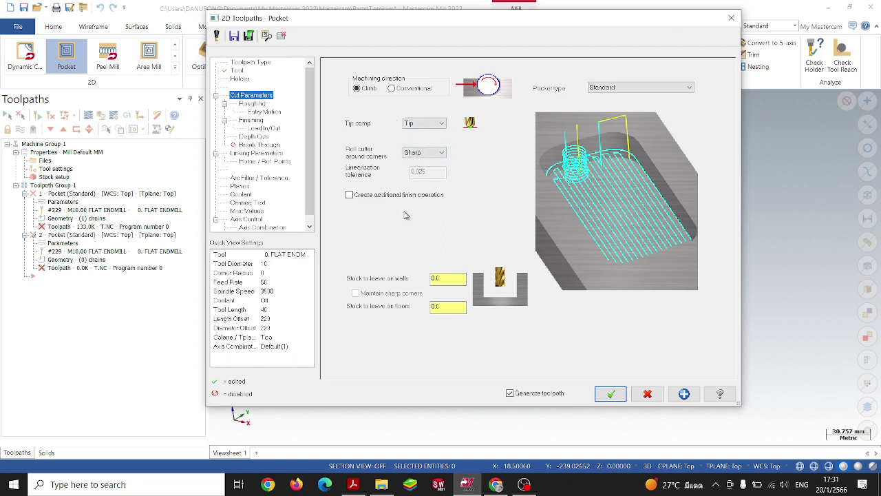
pyautogui.click(254, 103)
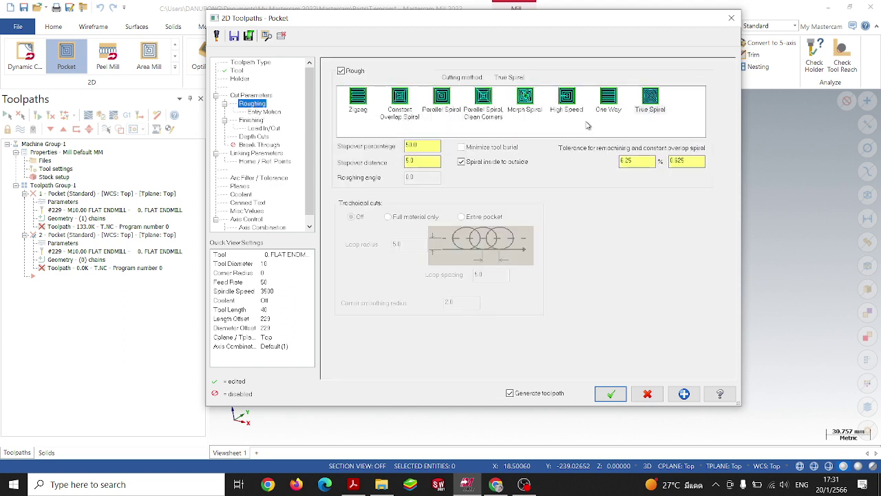
pyautogui.click(259, 121)
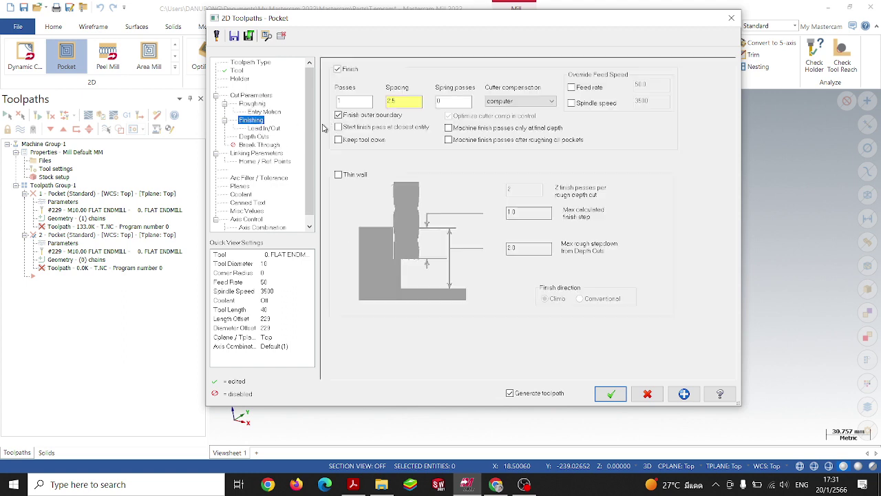
pyautogui.click(262, 130)
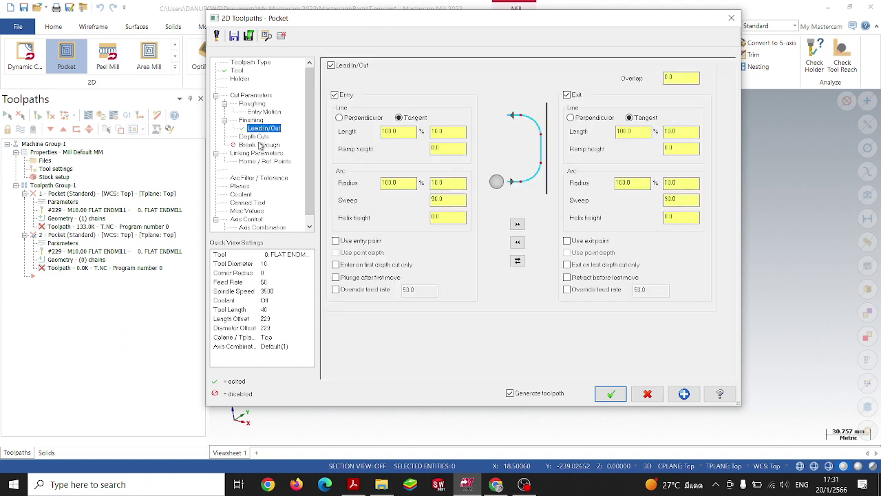
# Step: Change the second pocket's depth to -2 and regenerate its toolpath
pyautogui.click(256, 153)
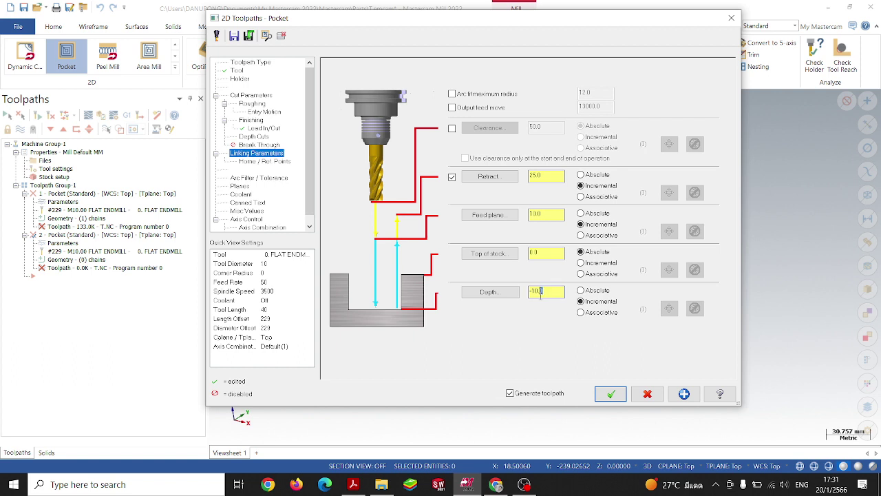
pyautogui.write('2')
pyautogui.click(611, 393)
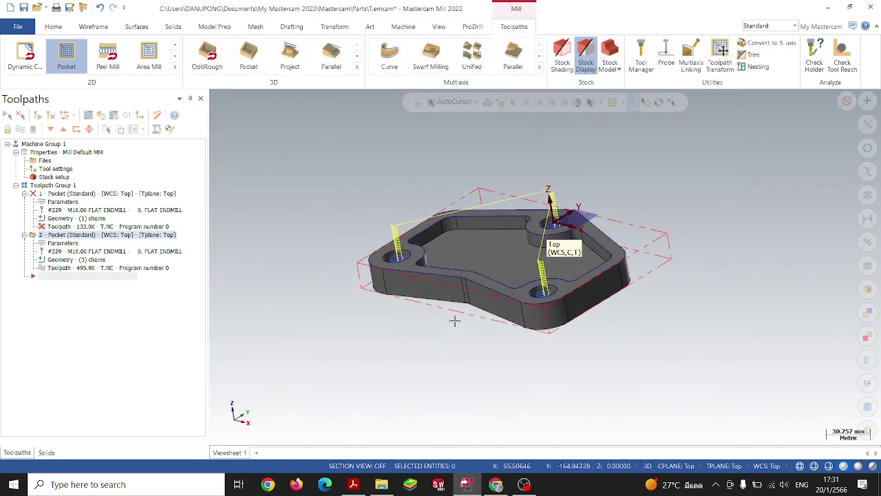
# Step: Verify the pocket and three-hole toolpaths in Mastercam Simulator through all 433 moves
pyautogui.moveTo(453, 316)
pyautogui.mouseDown(button='middle')
pyautogui.moveTo(460, 292)
pyautogui.moveTo(468, 295)
pyautogui.moveTo(435, 333)
pyautogui.moveTo(456, 351)
pyautogui.mouseUp(button='middle')
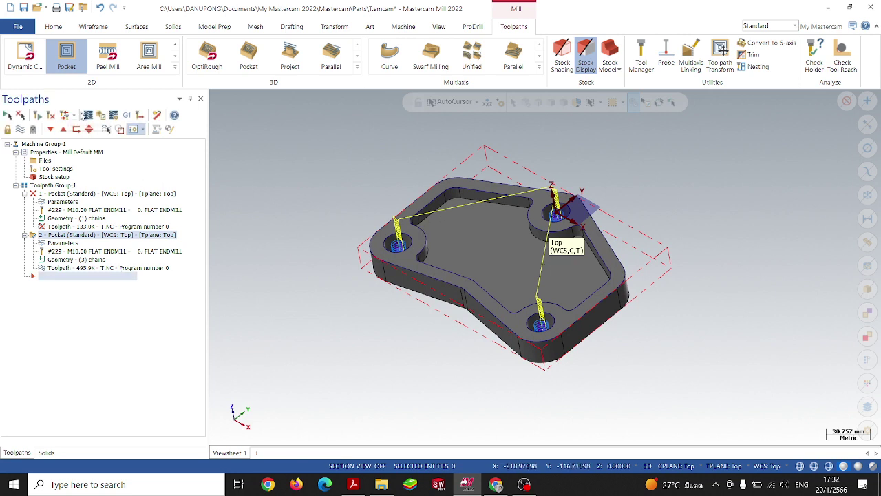
pyautogui.click(101, 115)
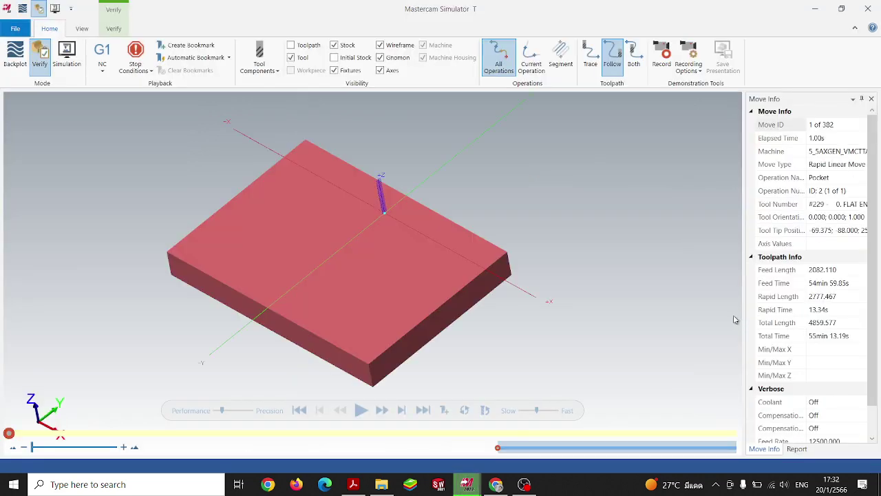
pyautogui.moveTo(249, 275); pyautogui.dragTo(253, 259, button='middle')
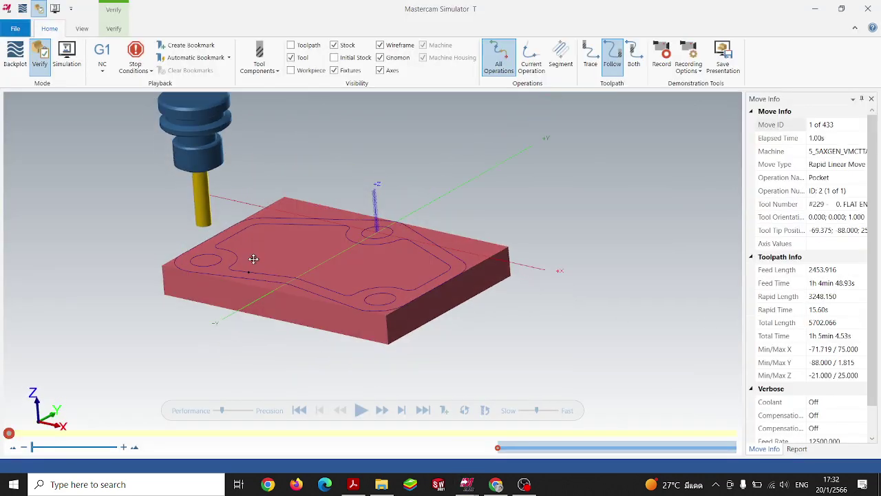
pyautogui.click(362, 410)
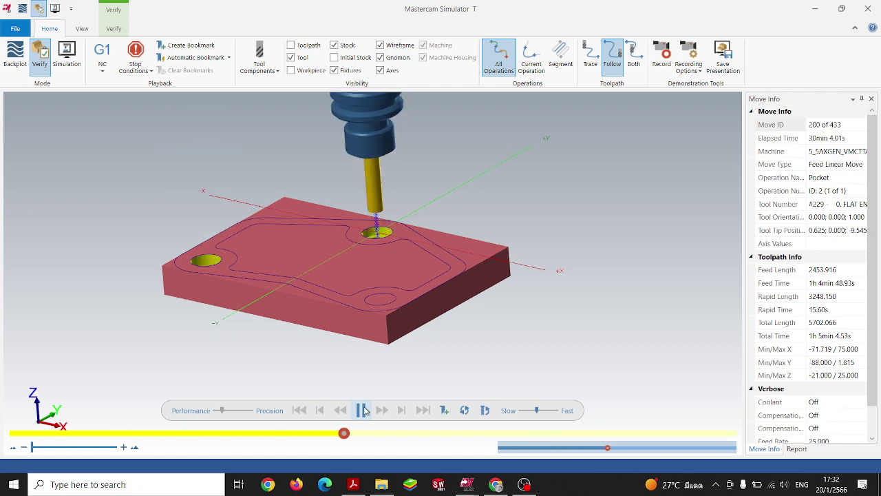
pyautogui.moveTo(342, 337)
pyautogui.mouseDown(button='middle')
pyautogui.moveTo(331, 306)
pyautogui.moveTo(335, 344)
pyautogui.mouseUp(button='middle')
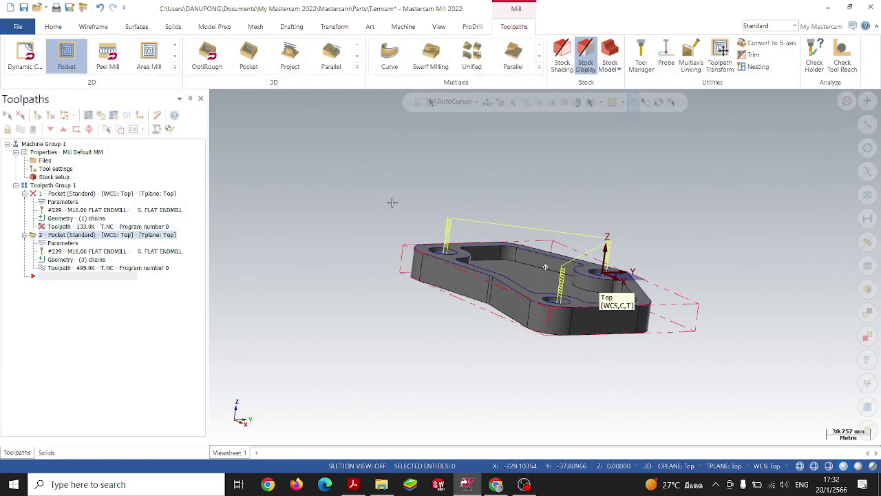
# Step: Add a Contour (2D) operation in Toolpath Group 1 chained to the plate's outer outline
pyautogui.moveTo(393, 200); pyautogui.dragTo(460, 306, button='middle')
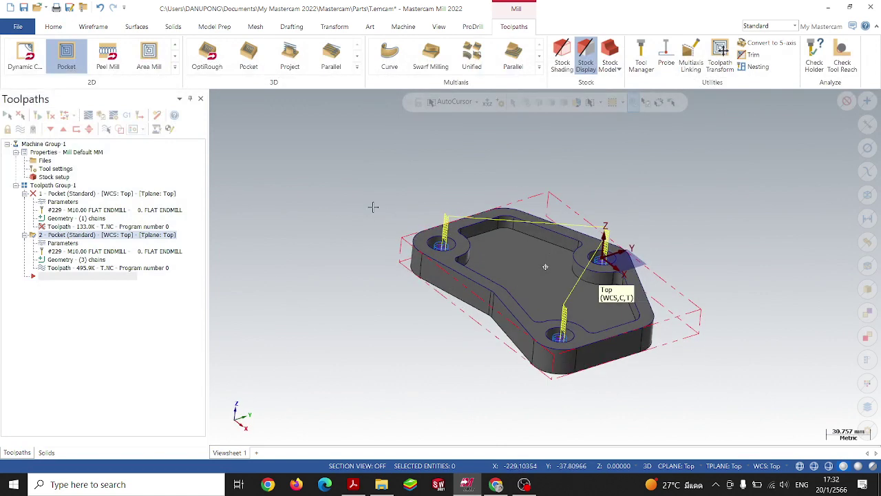
pyautogui.moveTo(328, 221)
pyautogui.mouseDown(button='middle')
pyautogui.moveTo(344, 246)
pyautogui.moveTo(365, 218)
pyautogui.moveTo(330, 251)
pyautogui.mouseUp(button='middle')
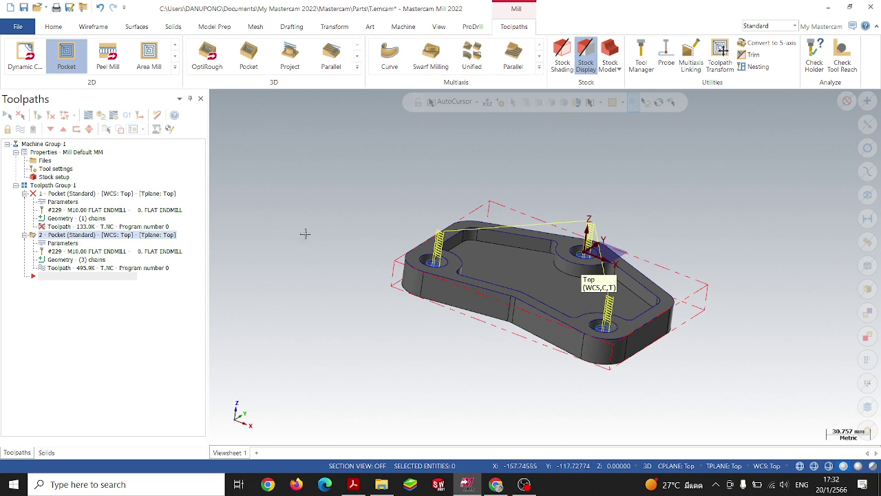
pyautogui.click(54, 188)
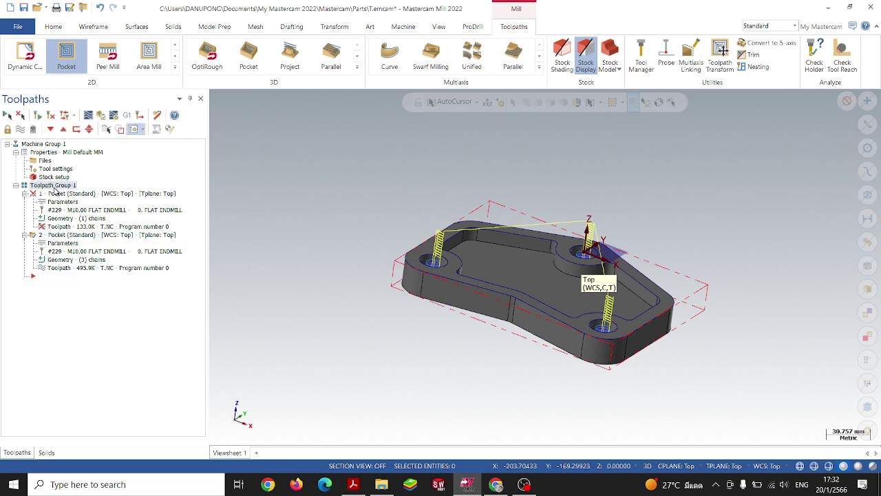
pyautogui.click(175, 67)
pyautogui.click(28, 66)
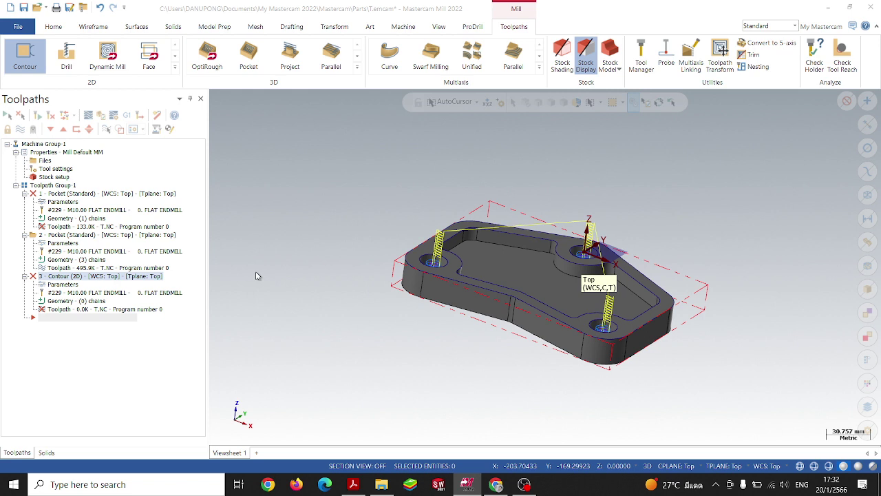
pyautogui.click(408, 265)
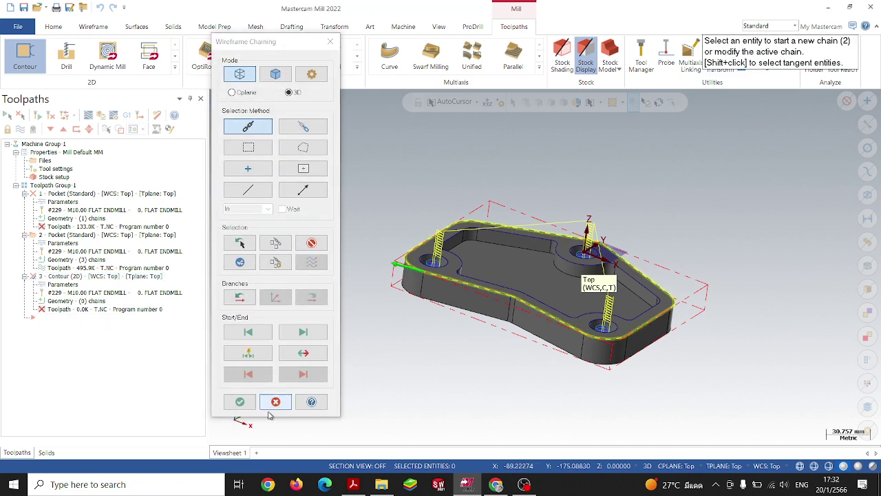
pyautogui.click(239, 401)
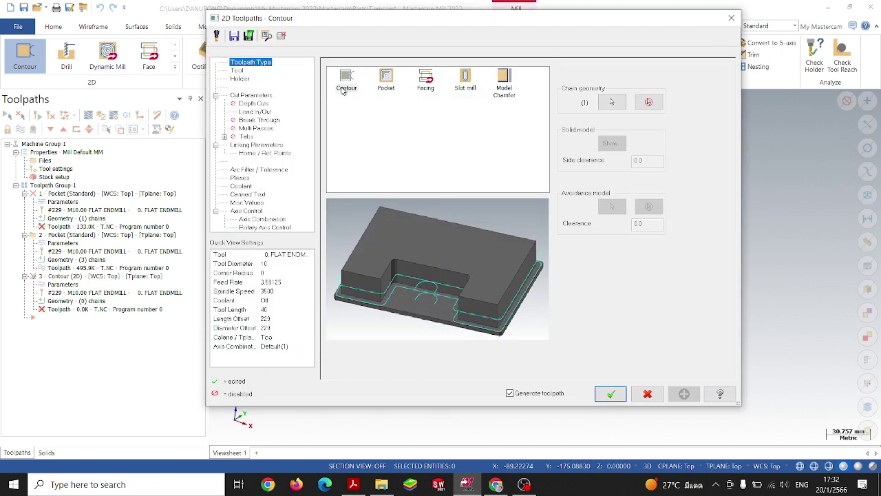
# Step: Choose tool 229 for the contour and review its tool holder settings
pyautogui.click(237, 71)
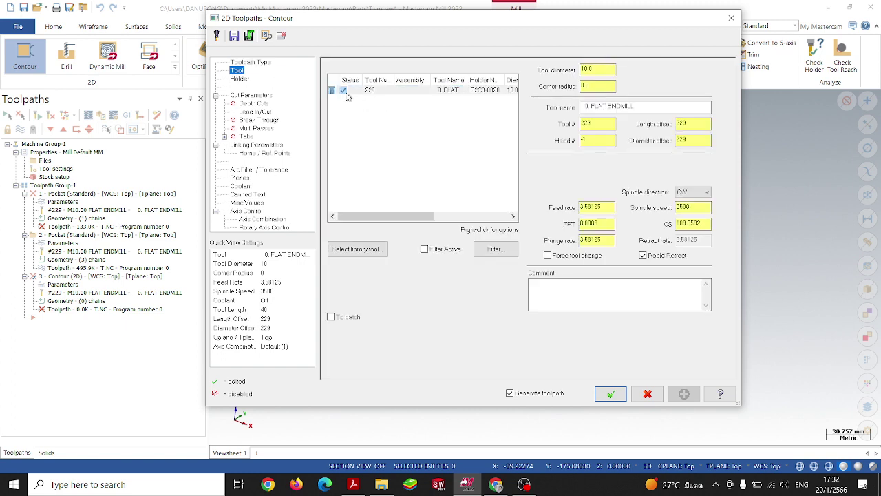
pyautogui.click(370, 93)
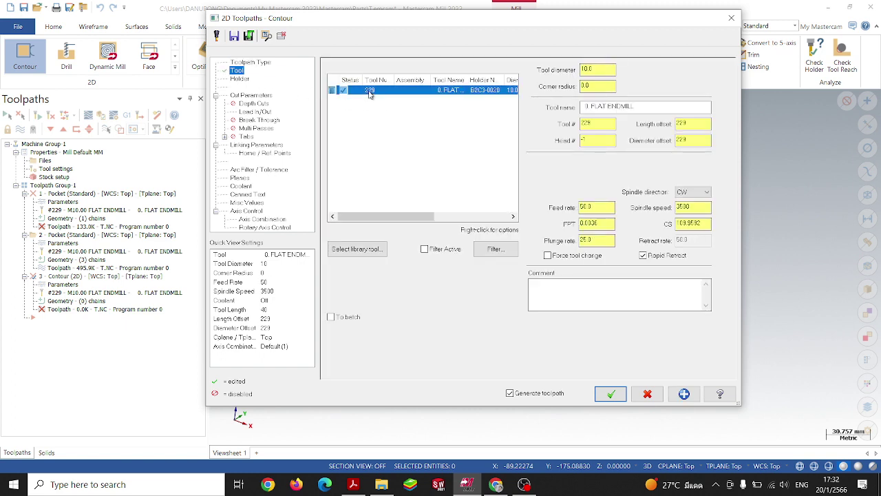
pyautogui.click(242, 80)
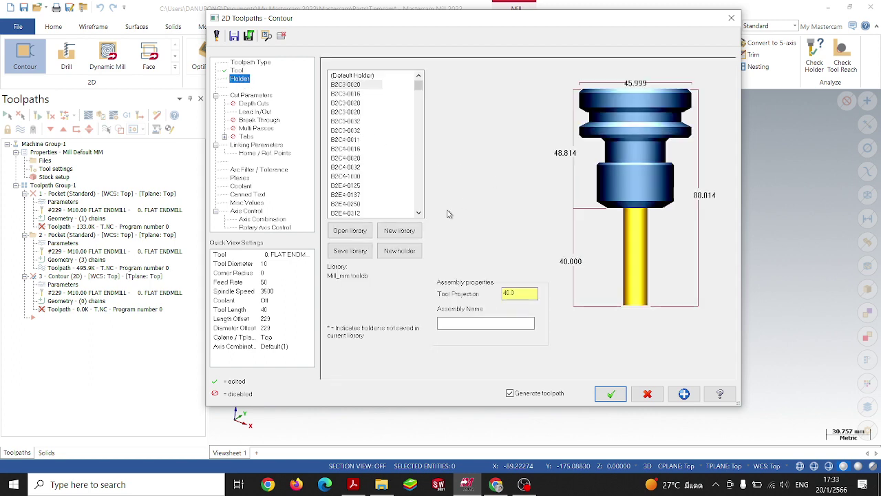
pyautogui.click(246, 96)
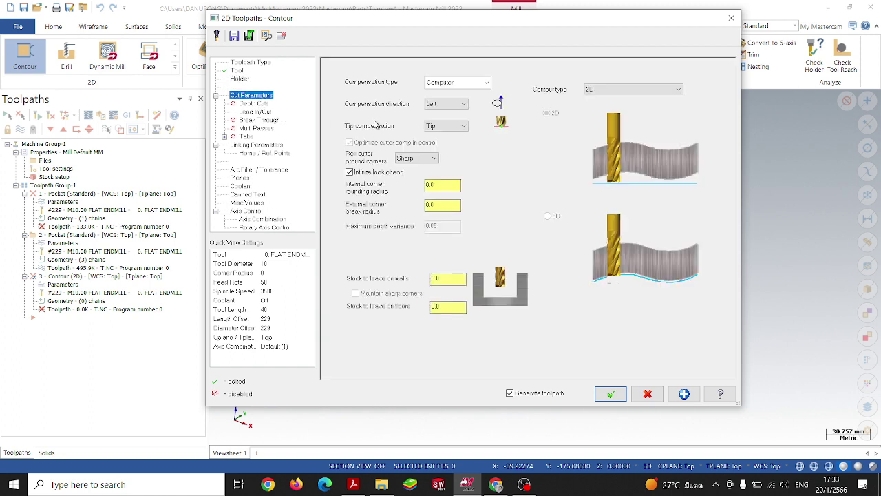
# Step: Try Right compensation direction, then set it back to Left
pyautogui.click(464, 104)
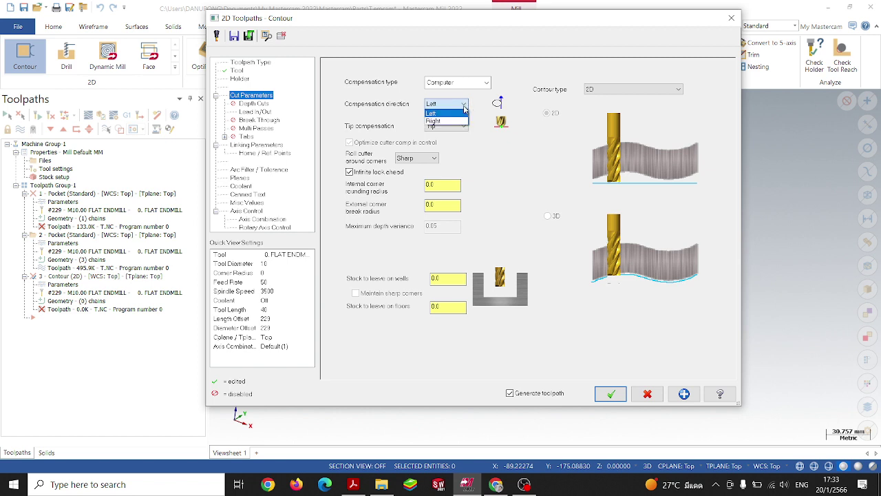
pyautogui.click(454, 124)
pyautogui.click(463, 105)
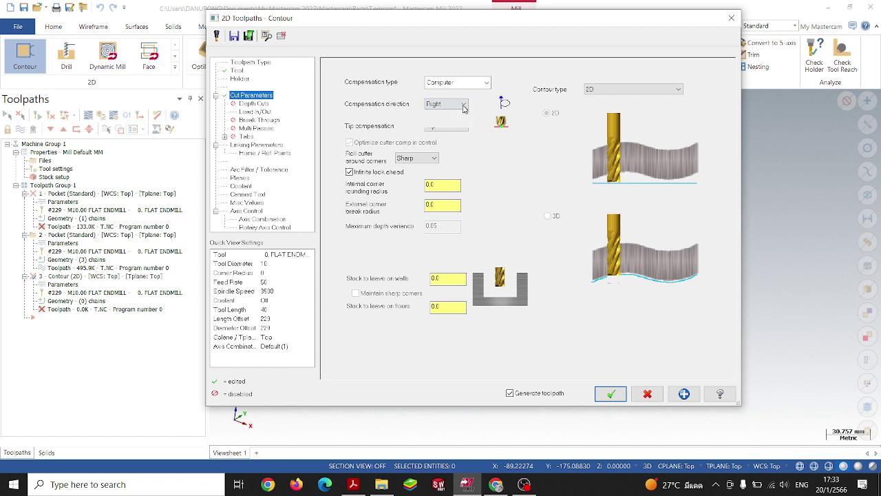
pyautogui.click(457, 114)
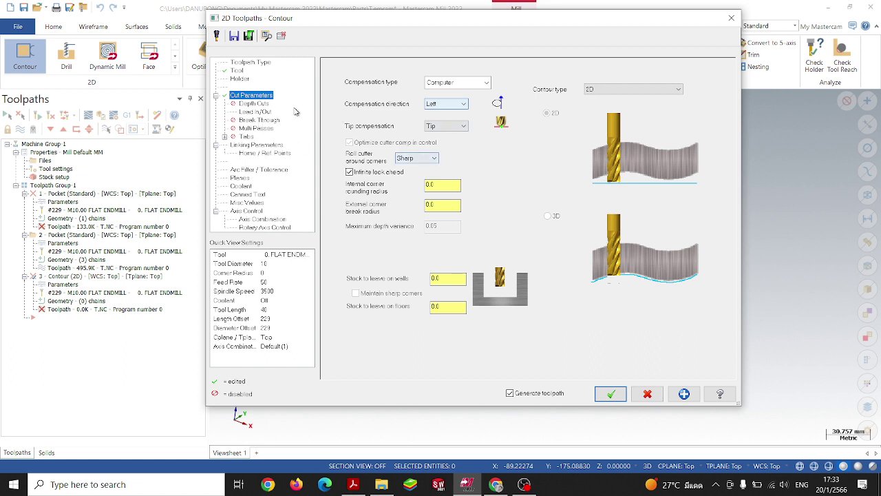
# Step: Enable depth cuts for the contour and review Lead In/Out, Break Through and Multi Passes
pyautogui.click(267, 106)
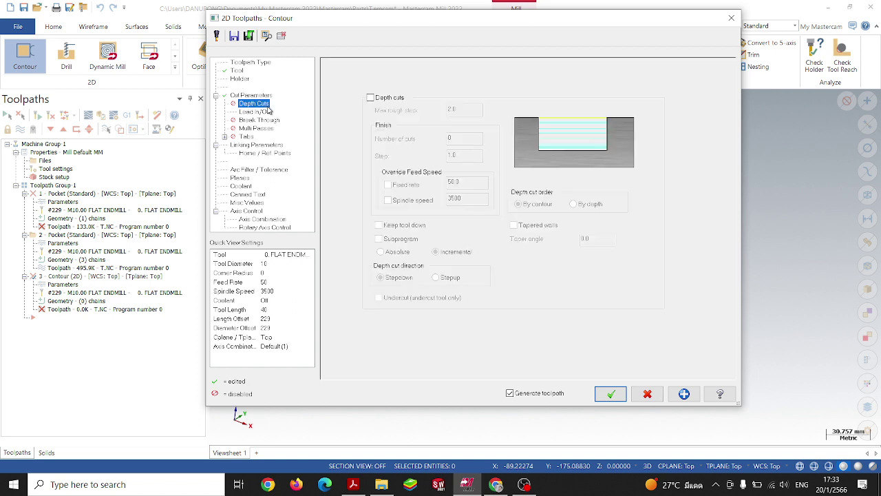
pyautogui.click(370, 98)
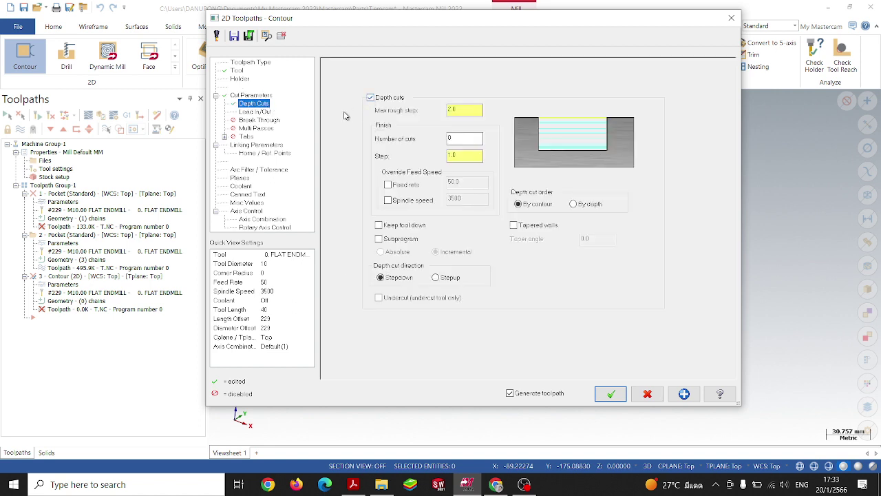
pyautogui.click(260, 115)
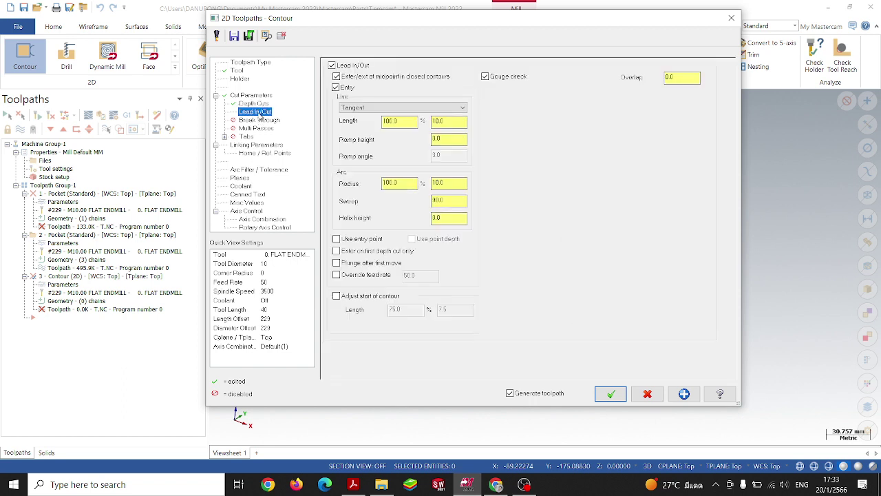
pyautogui.click(259, 120)
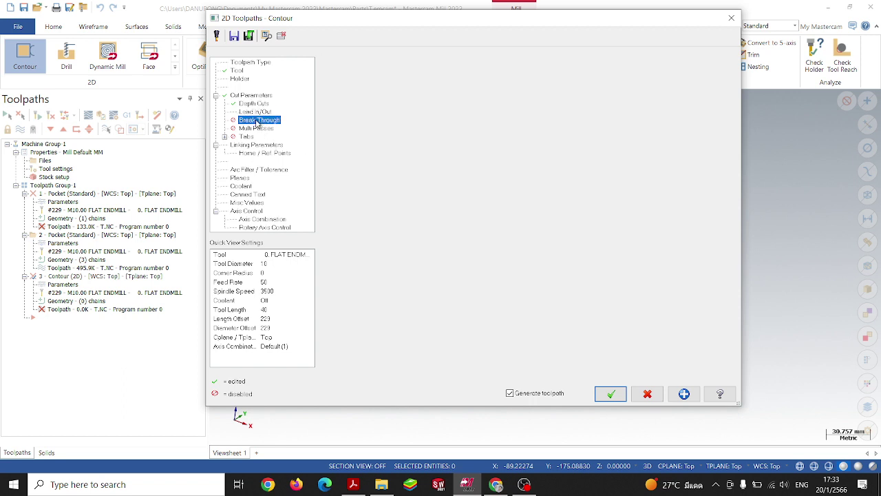
pyautogui.click(257, 128)
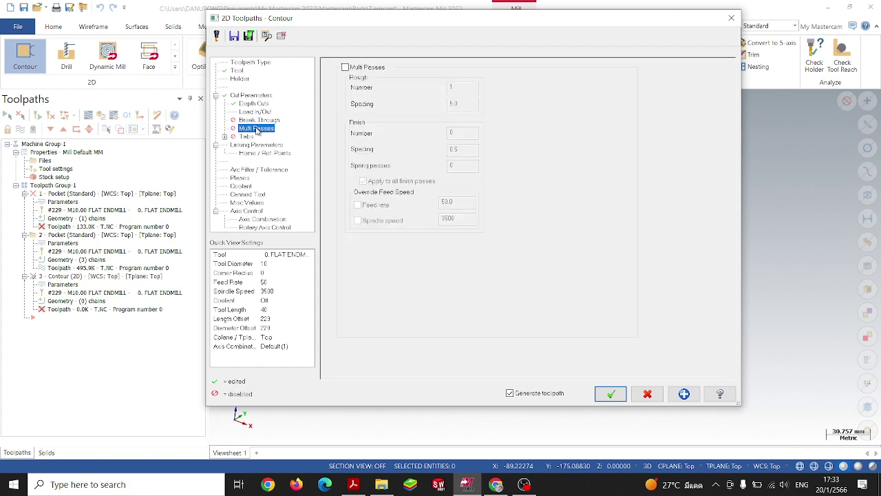
# Step: Enter a negative cutting depth in Linking Parameters and accept the contour settings
pyautogui.click(249, 146)
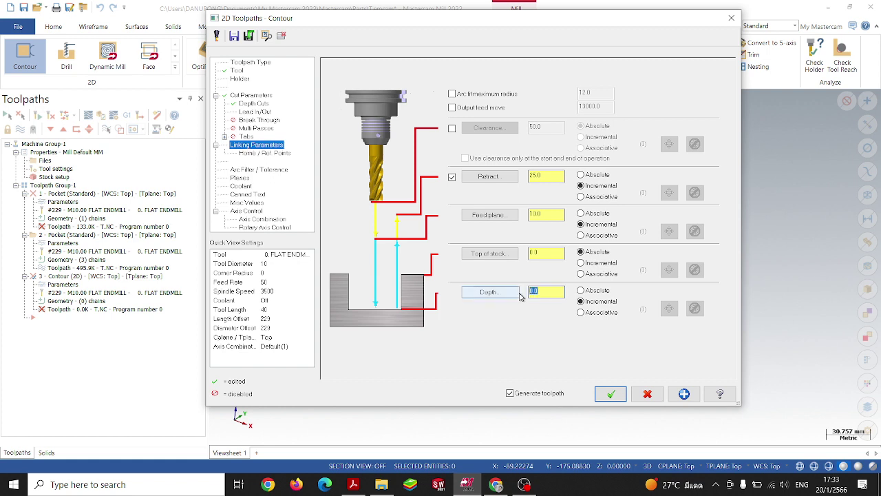
pyautogui.write('-7')
pyautogui.click(612, 394)
# Step: Verify the regenerated contour in Simulator through all 241 moves, then close it
pyautogui.moveTo(492, 378); pyautogui.dragTo(477, 401, button='middle')
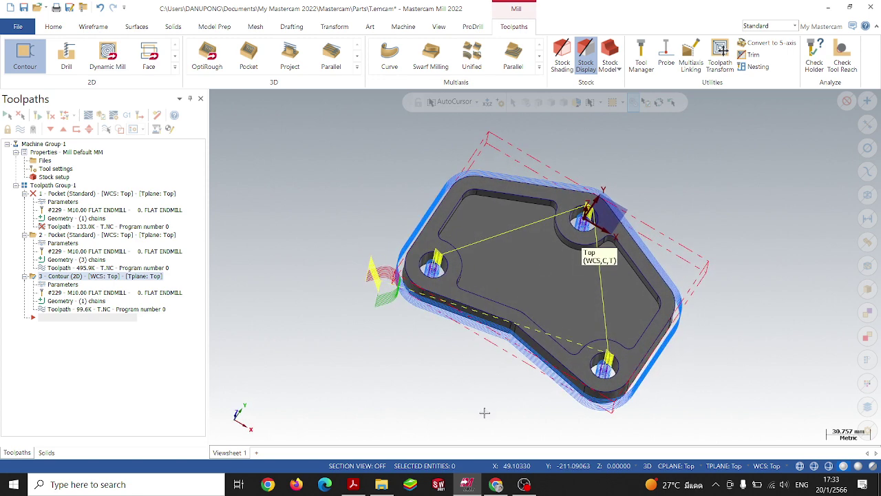
pyautogui.click(101, 116)
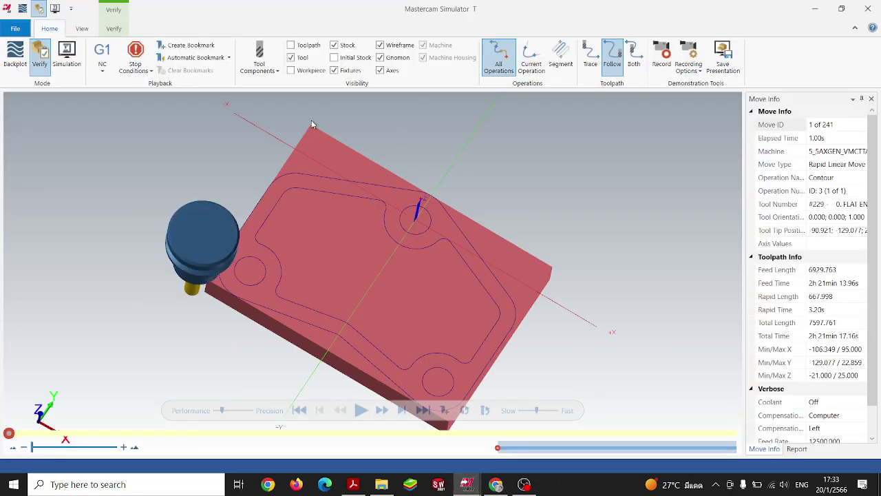
pyautogui.click(362, 411)
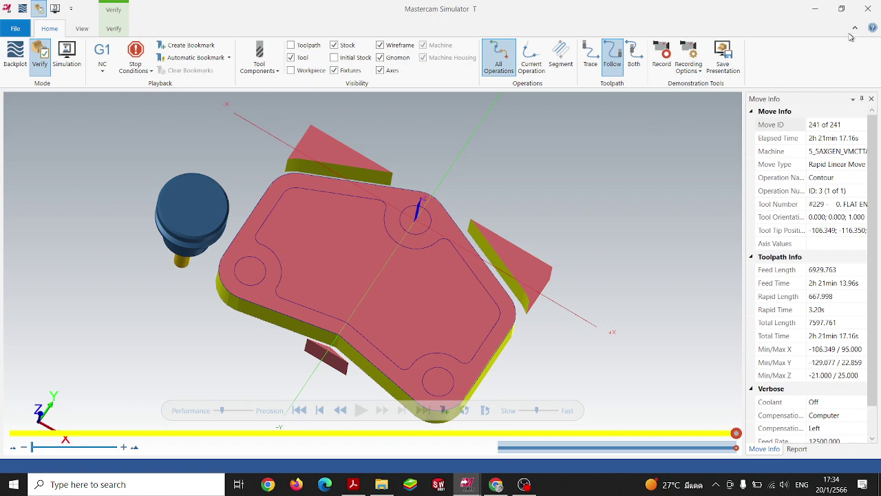
pyautogui.click(868, 9)
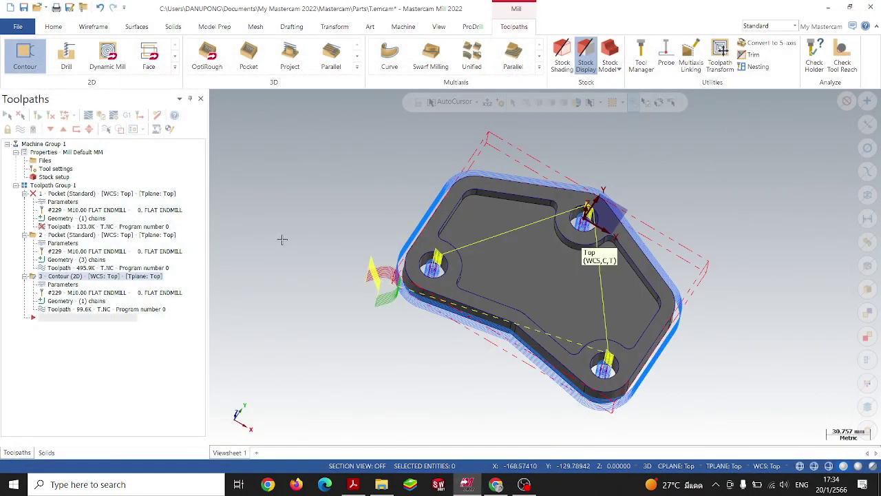
# Step: Select Toolpath Group 1 and verify all operations, regenerating the outdated ones
pyautogui.moveTo(299, 221); pyautogui.dragTo(301, 182, button='middle')
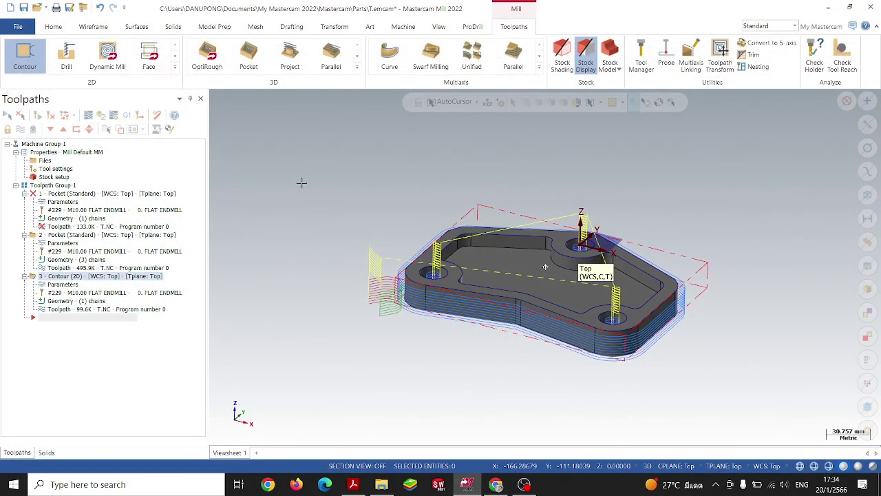
pyautogui.click(52, 187)
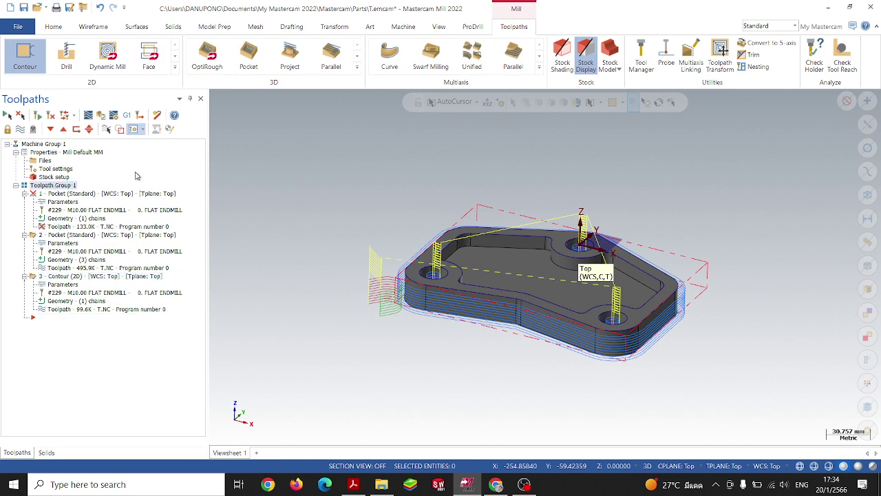
pyautogui.click(102, 117)
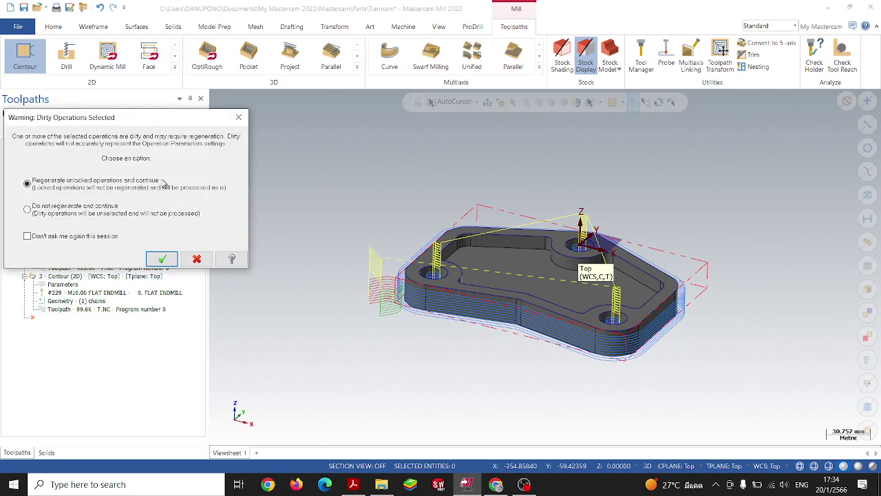
pyautogui.click(165, 260)
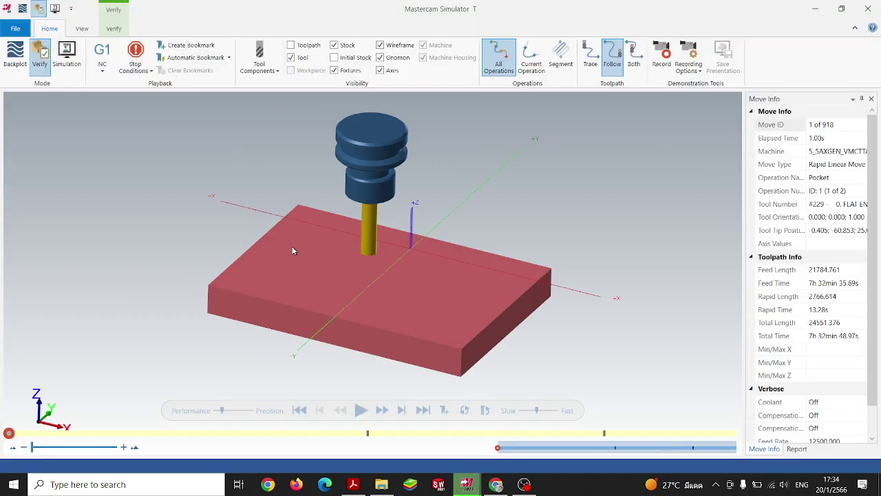
# Step: Run all 1335 moves, inspect the finished plate in Isometric (WCS) view, then close Simulator
pyautogui.click(360, 411)
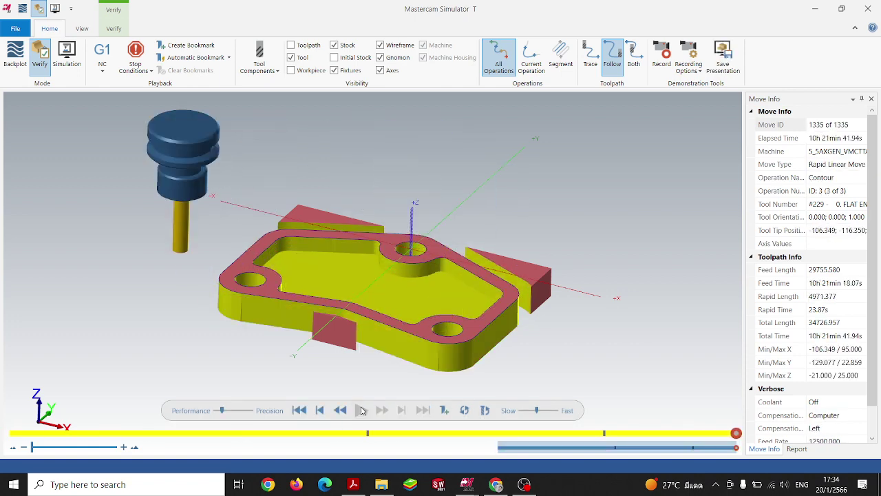
pyautogui.moveTo(371, 319); pyautogui.dragTo(356, 308, button='middle')
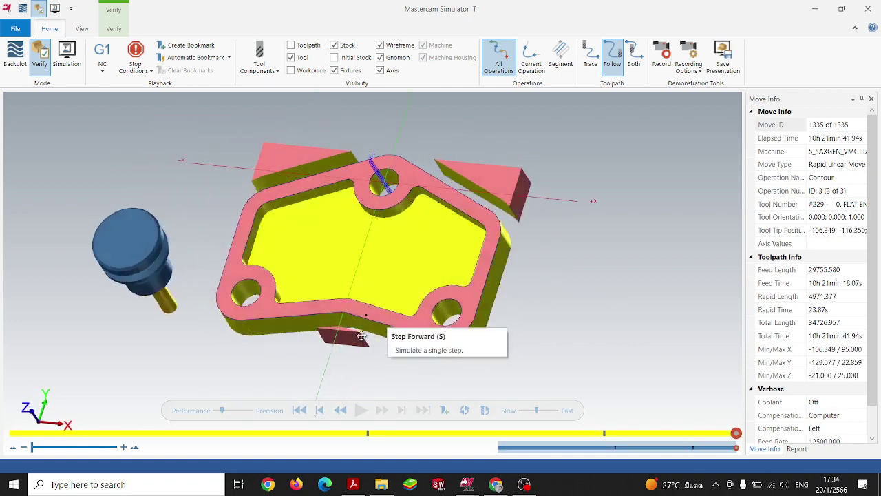
pyautogui.moveTo(565, 281)
pyautogui.mouseDown(button='middle')
pyautogui.moveTo(545, 321)
pyautogui.moveTo(605, 337)
pyautogui.mouseUp(button='middle')
pyautogui.rightClick(588, 207)
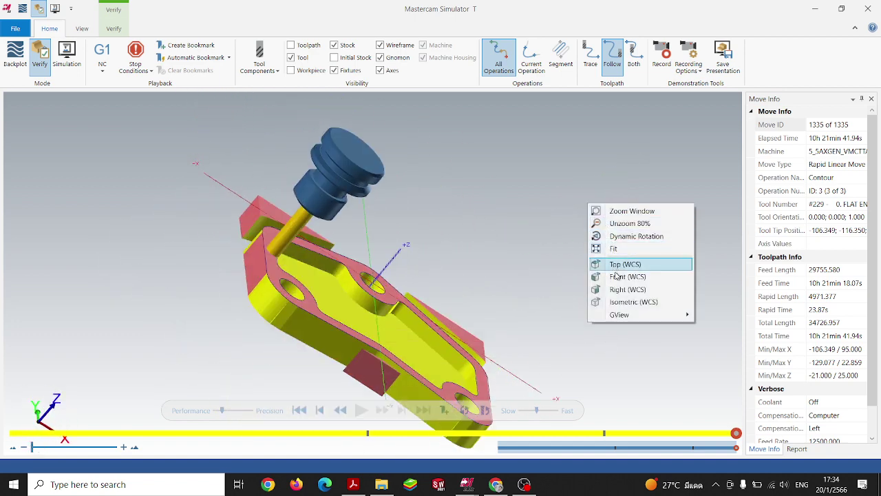
pyautogui.click(625, 302)
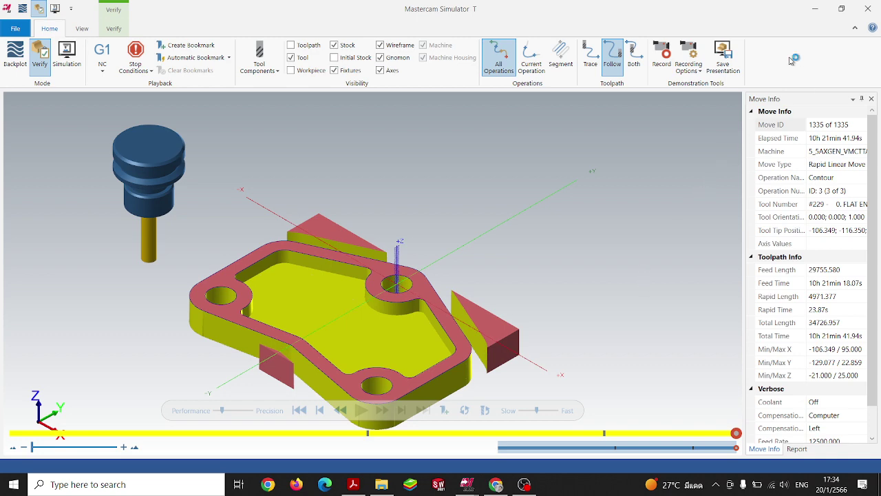
pyautogui.click(868, 8)
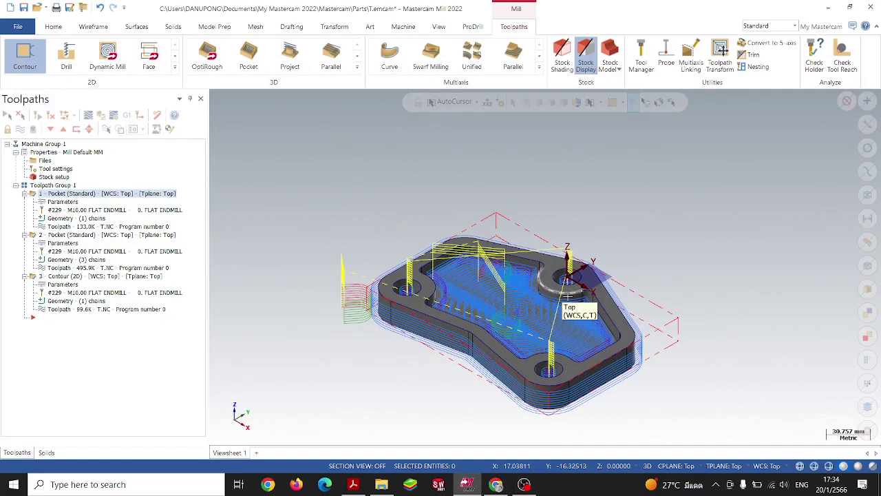